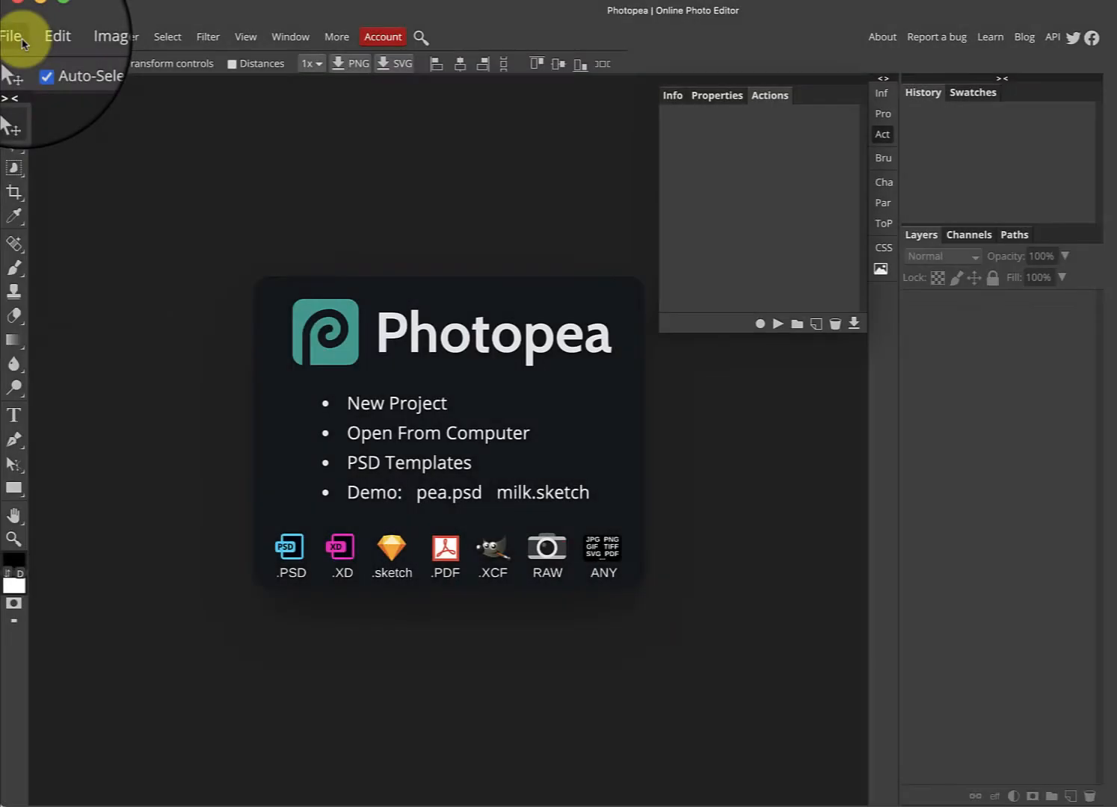
- Open the portrait photo IMG_8367.JPG from the daguerreotype folder, previewing it before loading
{"action": "left_click", "coordinate": [23, 44]}
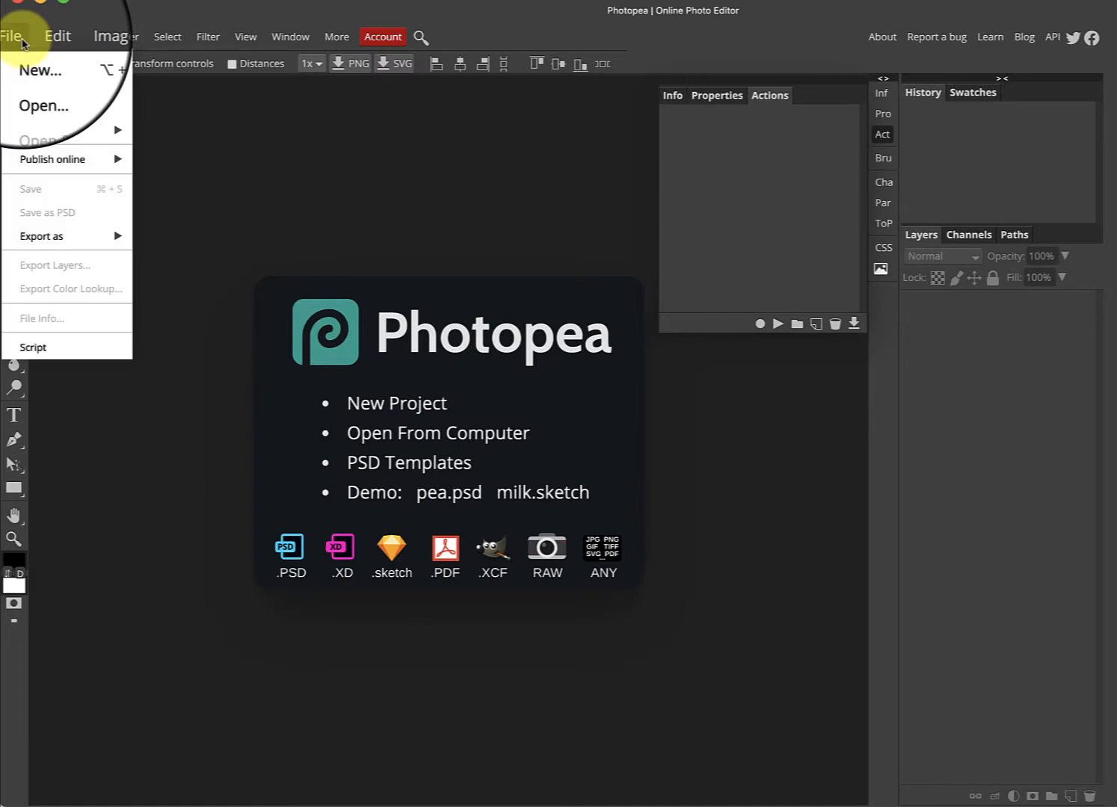
{"action": "left_click", "coordinate": [33, 81]}
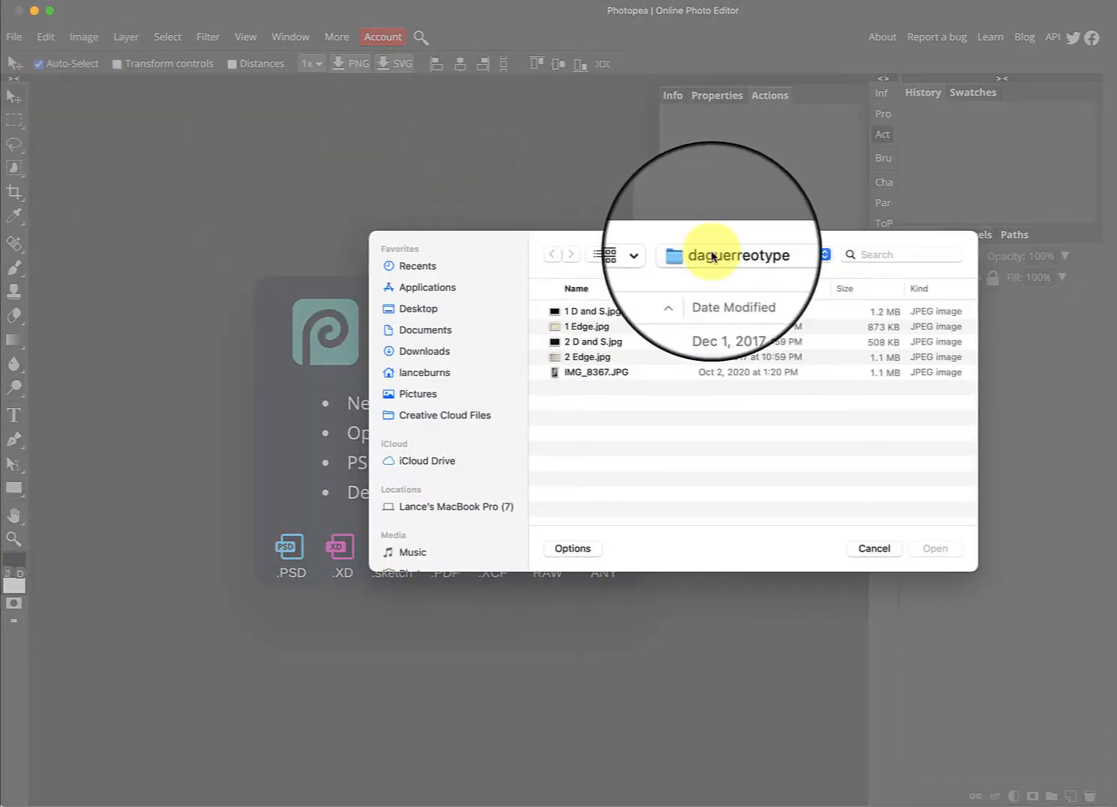
{"action": "left_click", "coordinate": [620, 310]}
{"action": "left_click", "coordinate": [602, 327]}
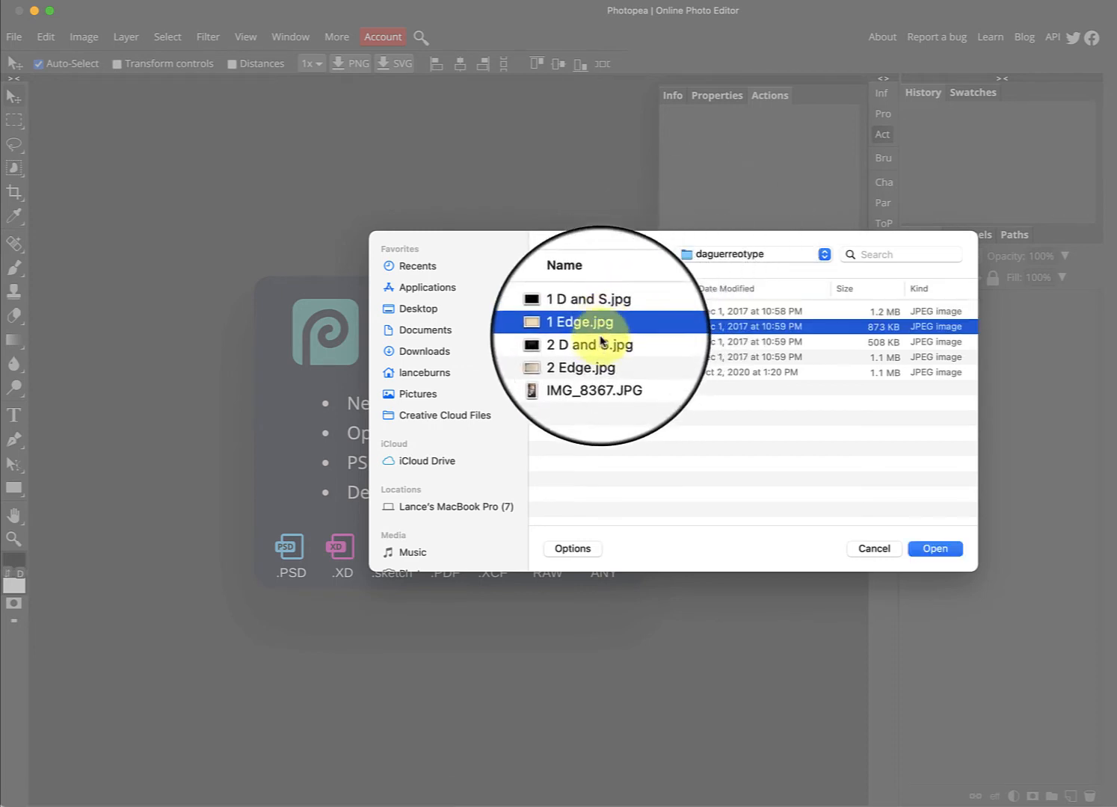
{"action": "left_click", "coordinate": [597, 373]}
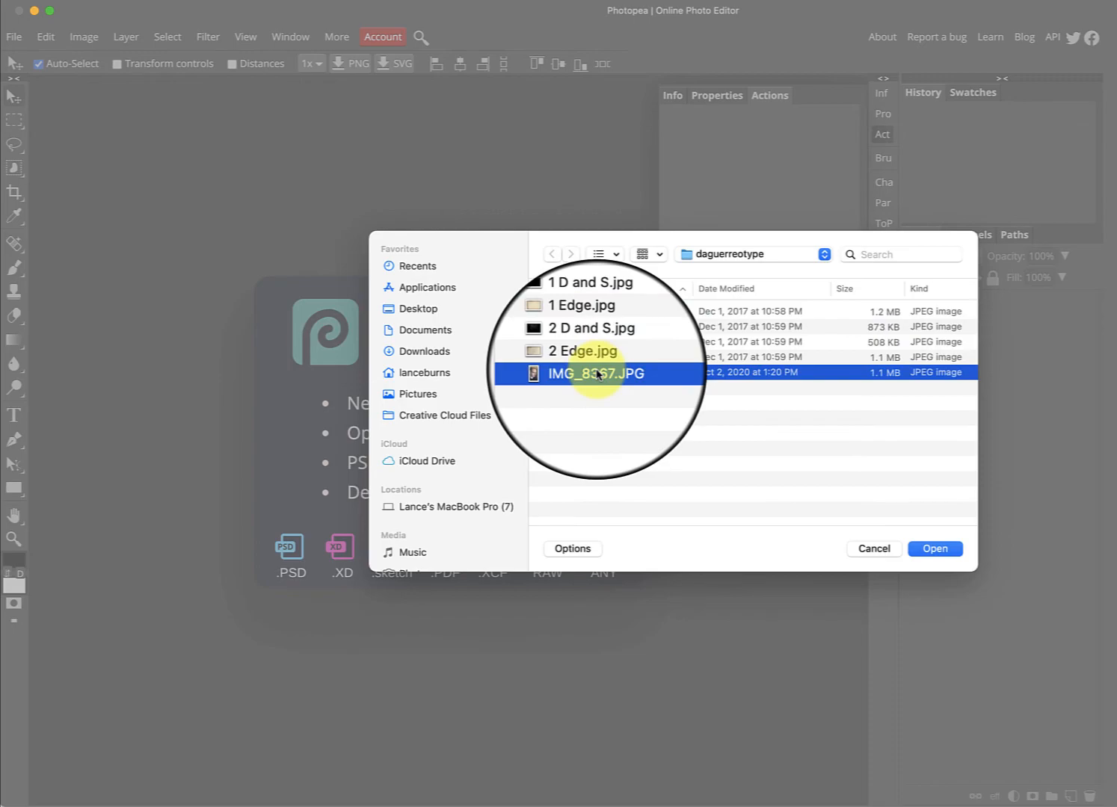
{"action": "key", "text": "space"}
{"action": "key", "text": "space"}
{"action": "left_click", "coordinate": [948, 550]}
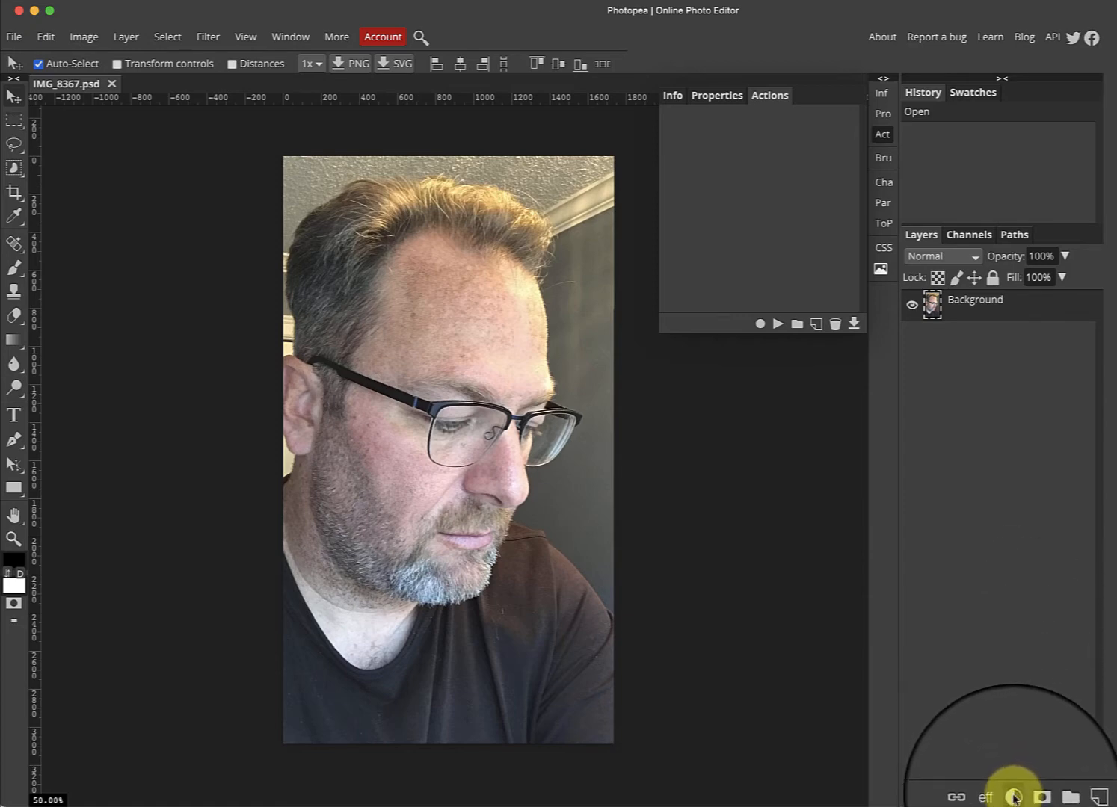
- Add a Black & White adjustment layer and, above it, a Gradient Map adjustment layer with the black-to-white gradient
{"action": "left_click", "coordinate": [1013, 797]}
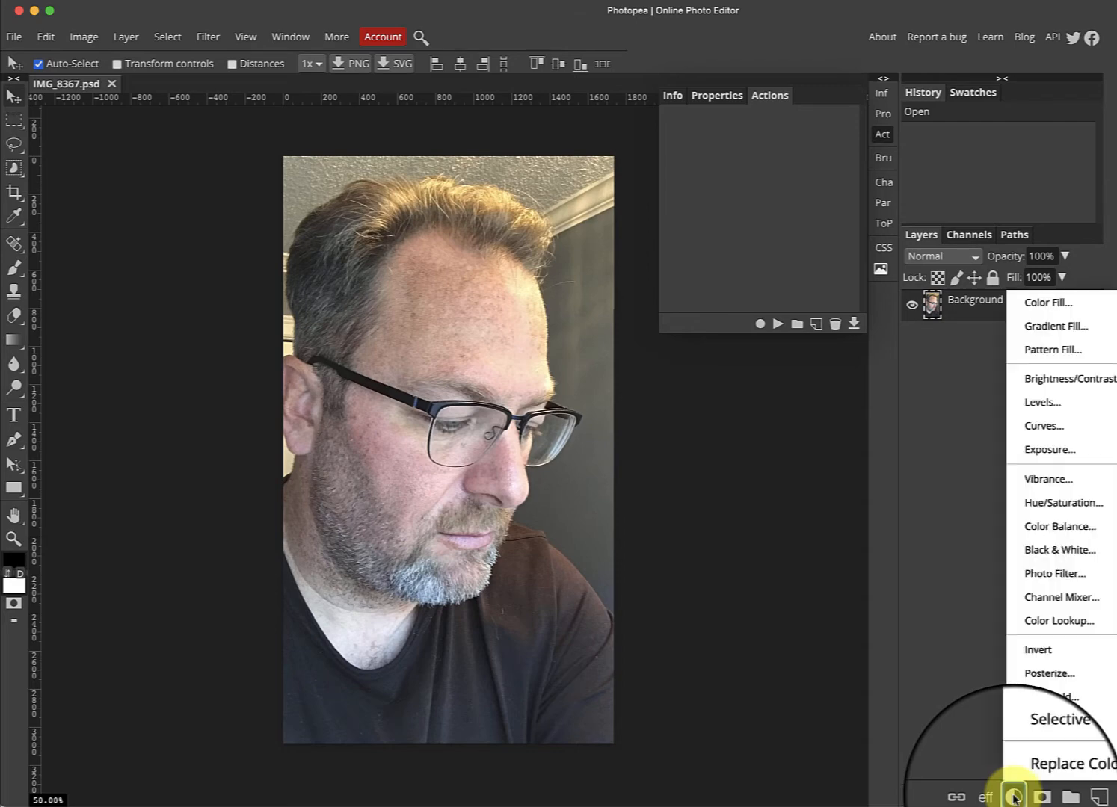
{"action": "left_click", "coordinate": [1039, 554]}
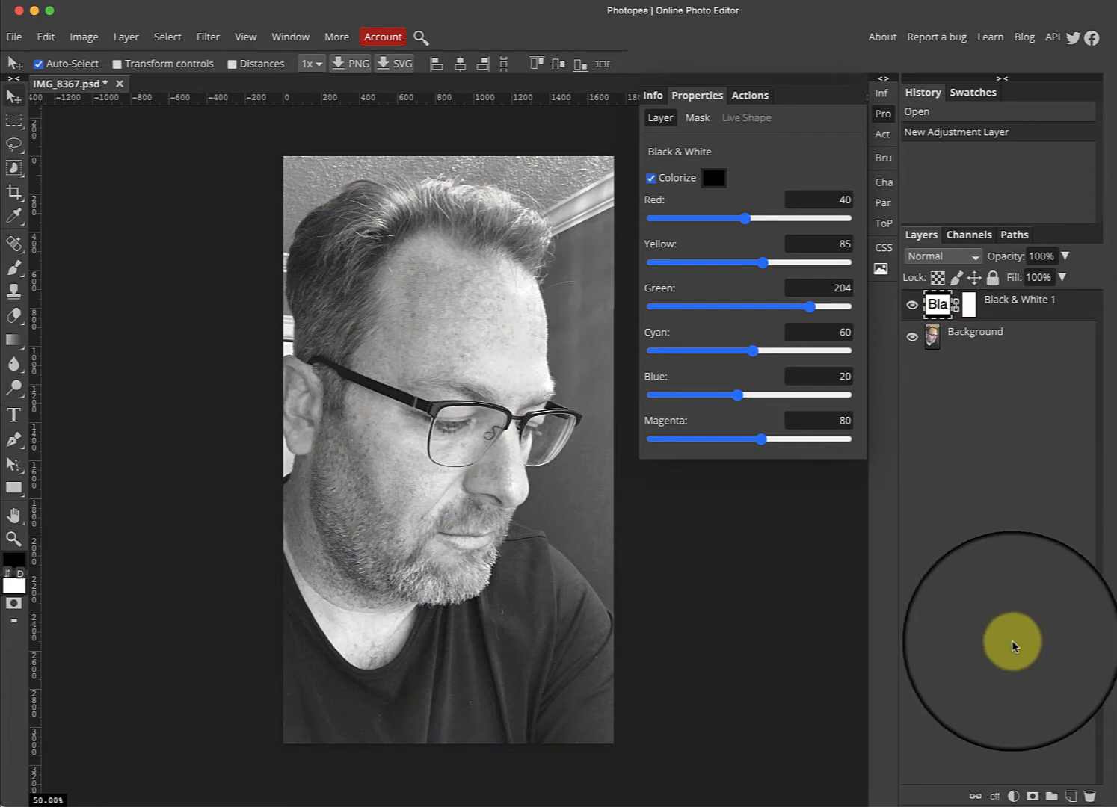
{"action": "left_click", "coordinate": [1013, 796]}
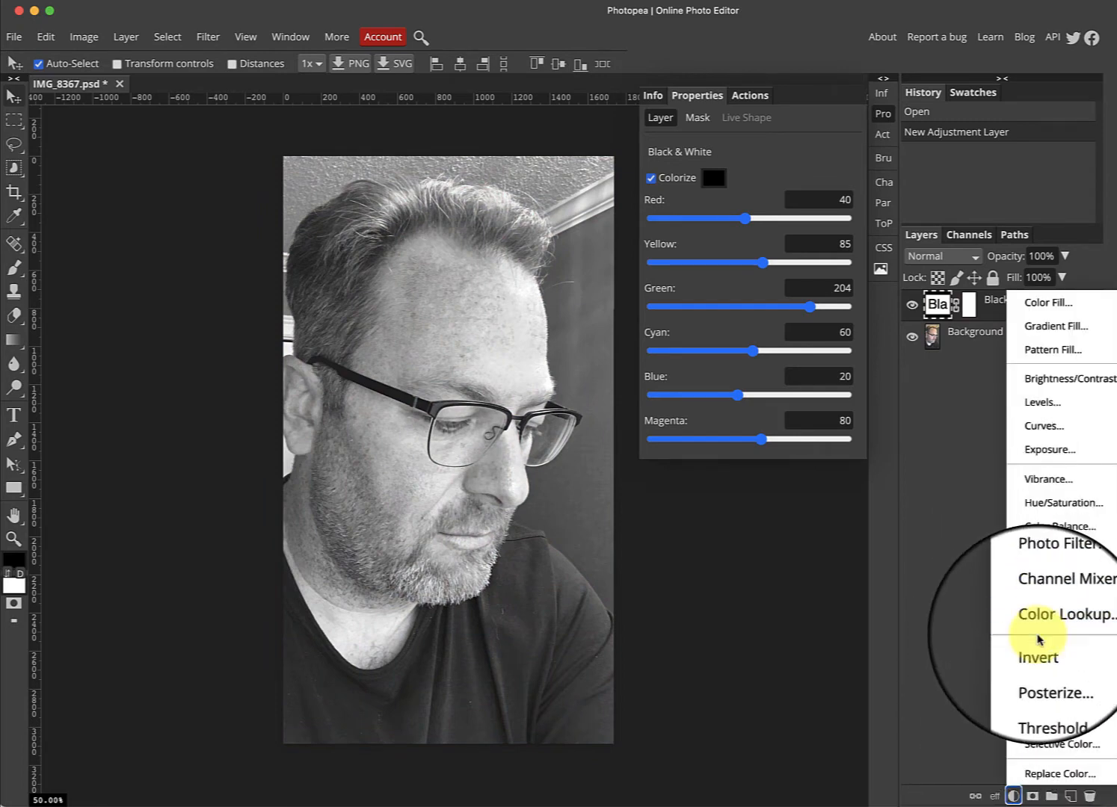
{"action": "left_click", "coordinate": [1034, 719]}
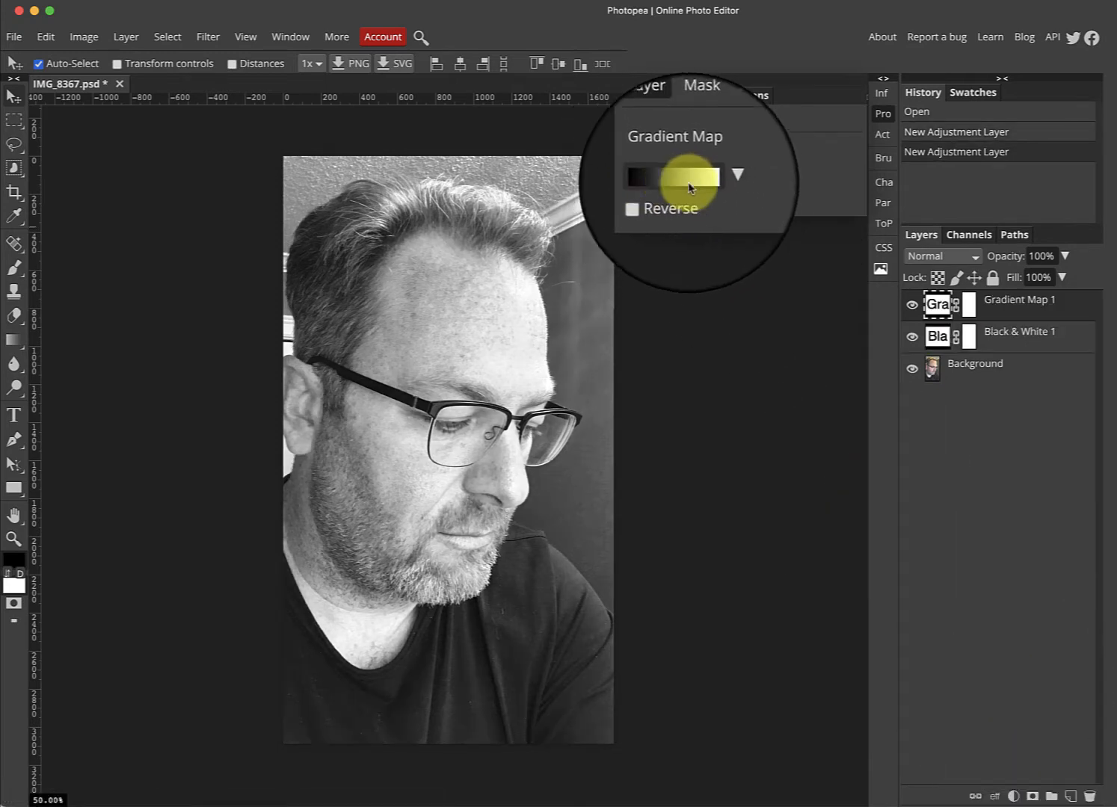
{"action": "left_click", "coordinate": [718, 174]}
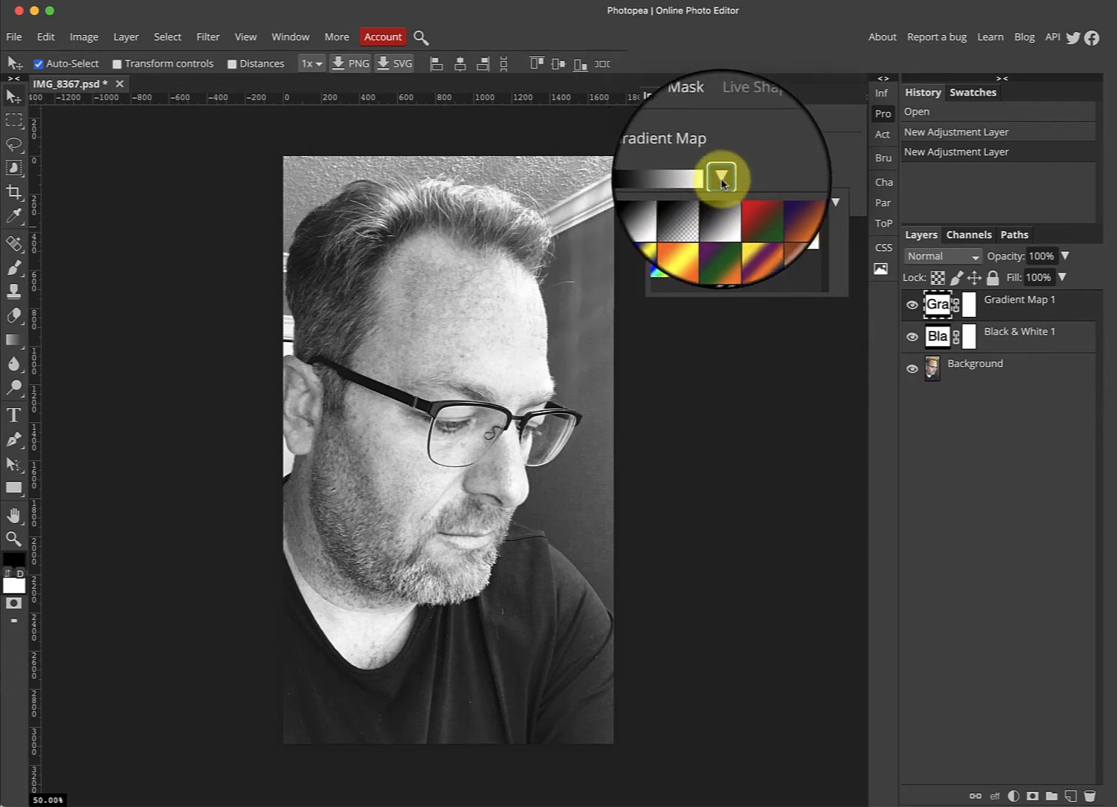
- Add a Levels adjustment layer and, above it, a Color Fill layer in black (000000)
{"action": "left_click", "coordinate": [1013, 797]}
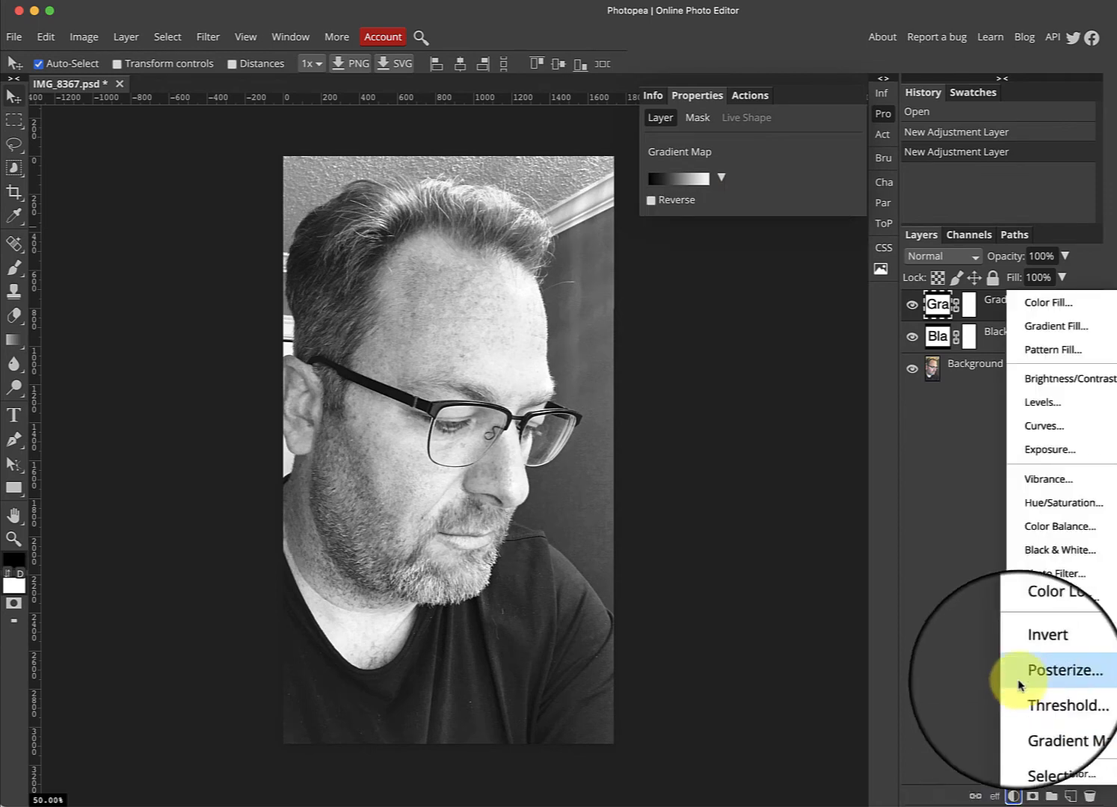
{"action": "left_click", "coordinate": [1027, 405]}
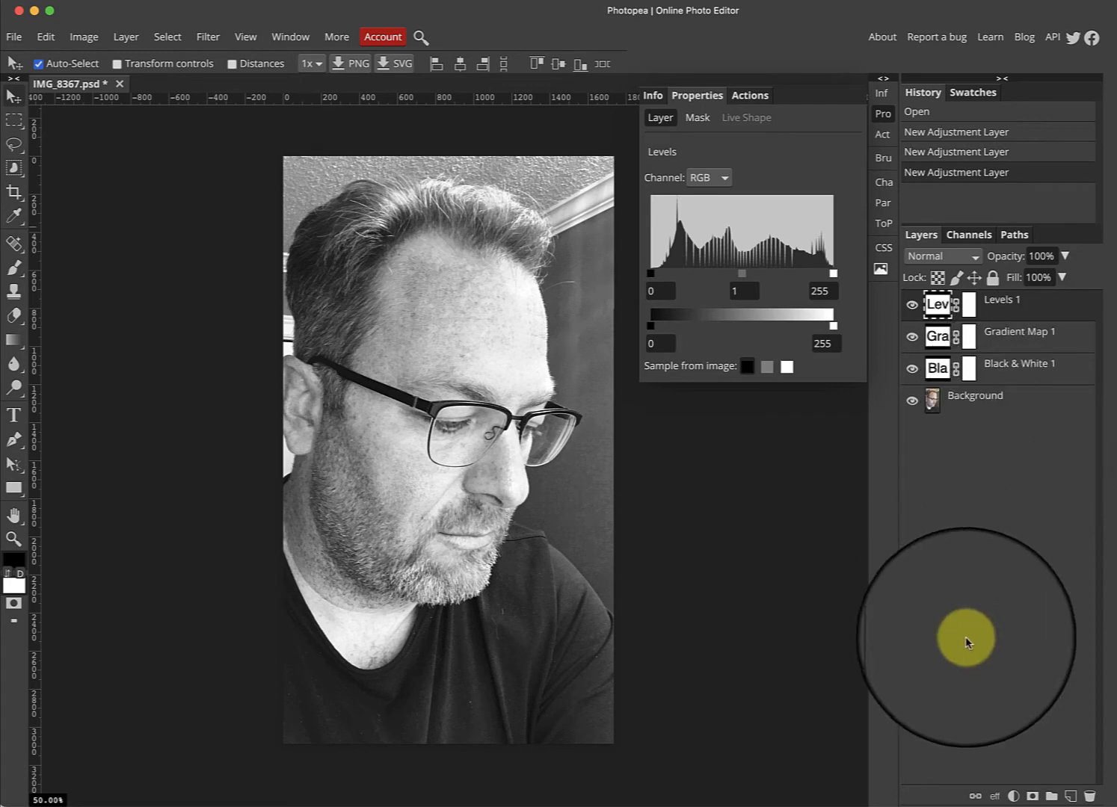
{"action": "left_click", "coordinate": [1013, 797]}
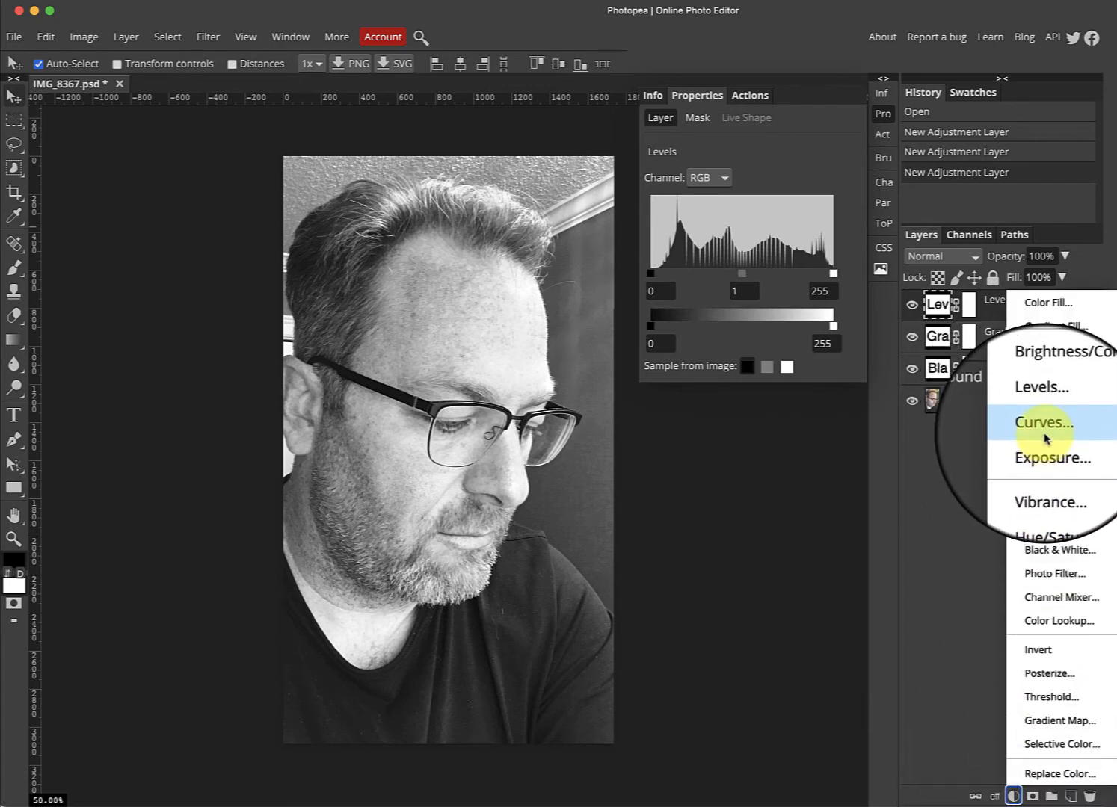
{"action": "left_click", "coordinate": [1048, 304]}
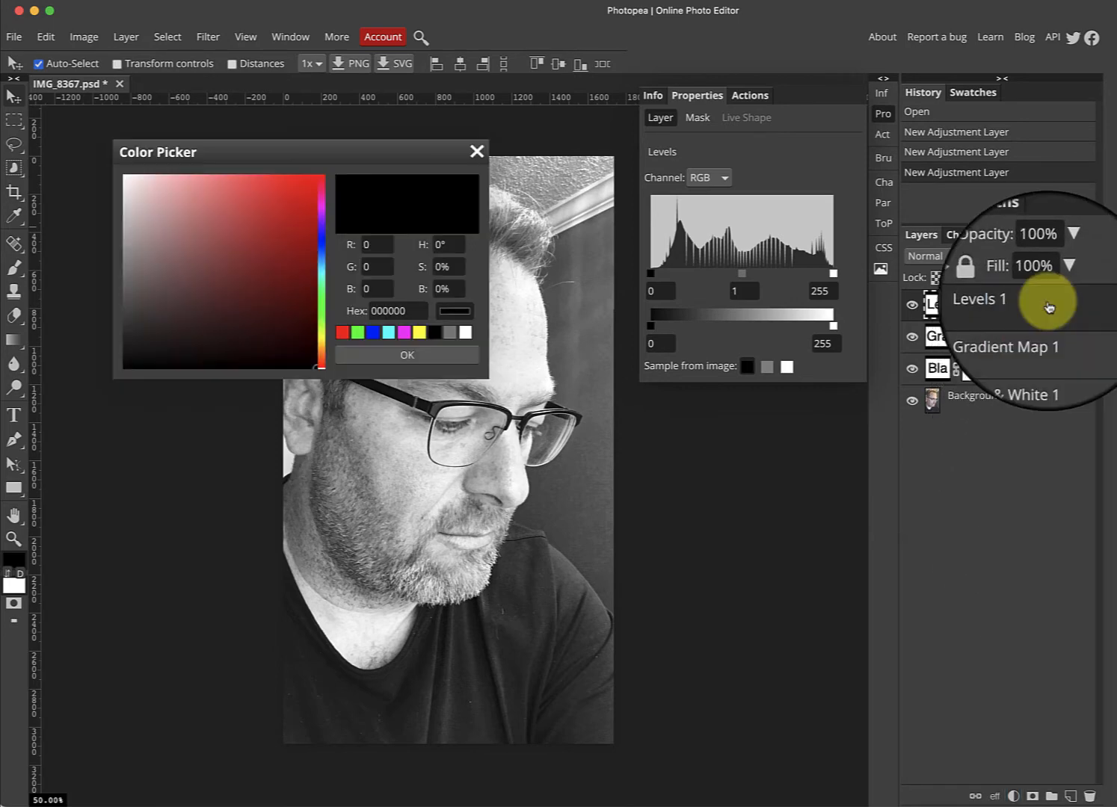
{"action": "left_click", "coordinate": [378, 249]}
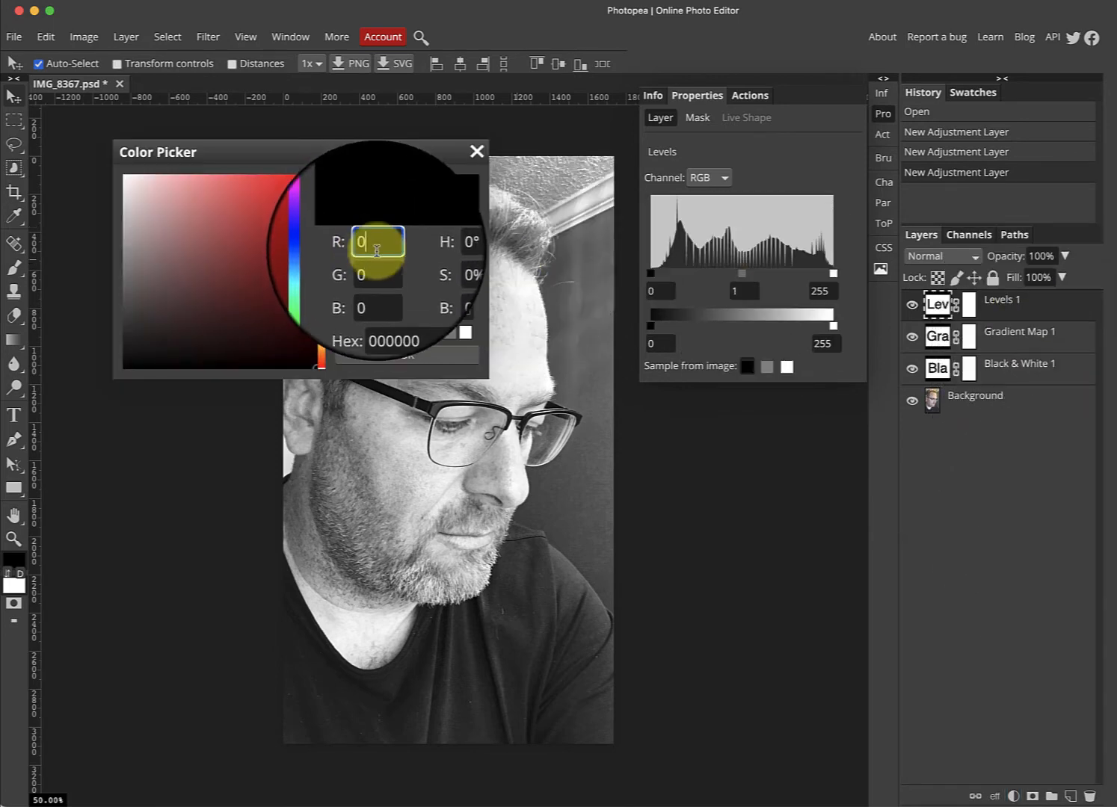
{"action": "left_click", "coordinate": [375, 264]}
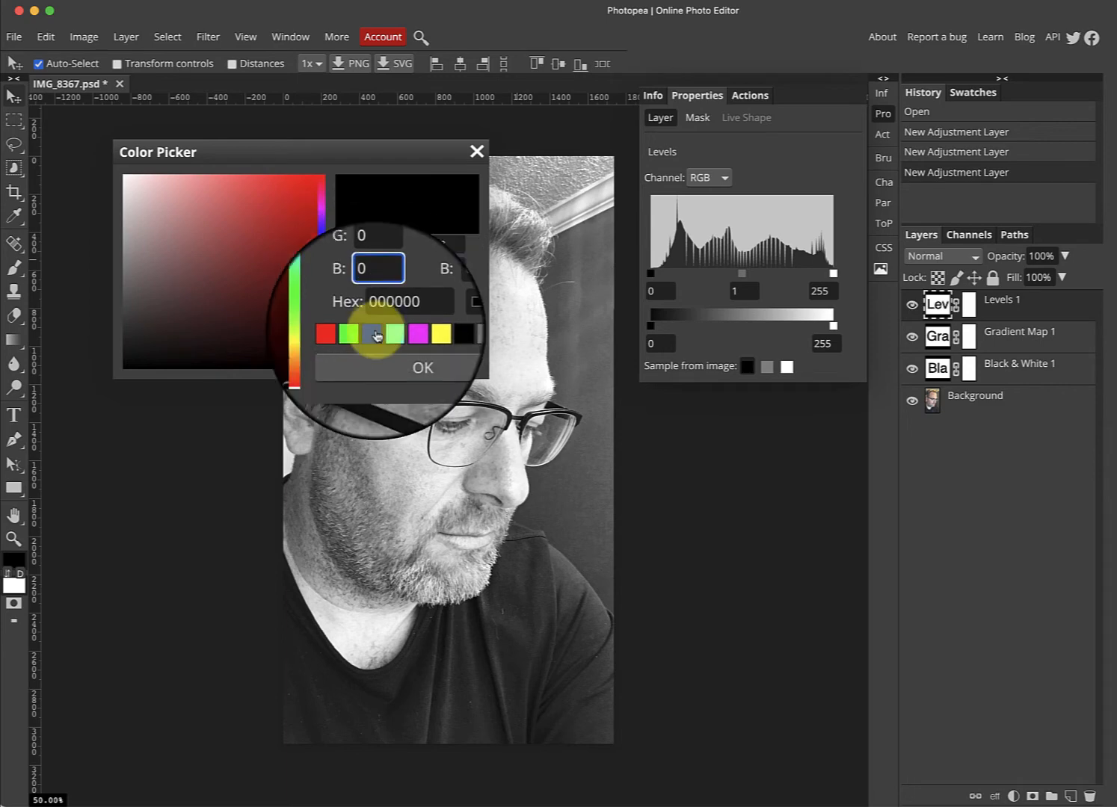
{"action": "left_click", "coordinate": [381, 357]}
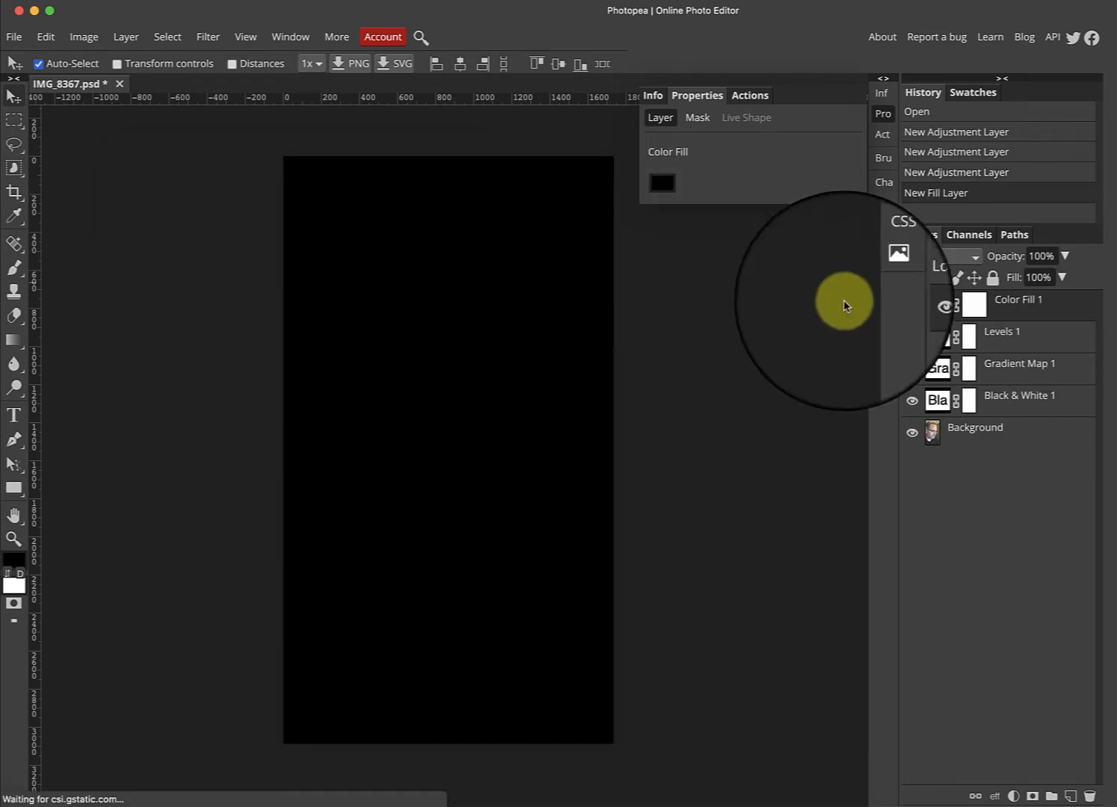
- Hide the Color Fill, Levels and Gradient Map layers so only the Black & White adjustment affects the photo
{"action": "left_click", "coordinate": [912, 302]}
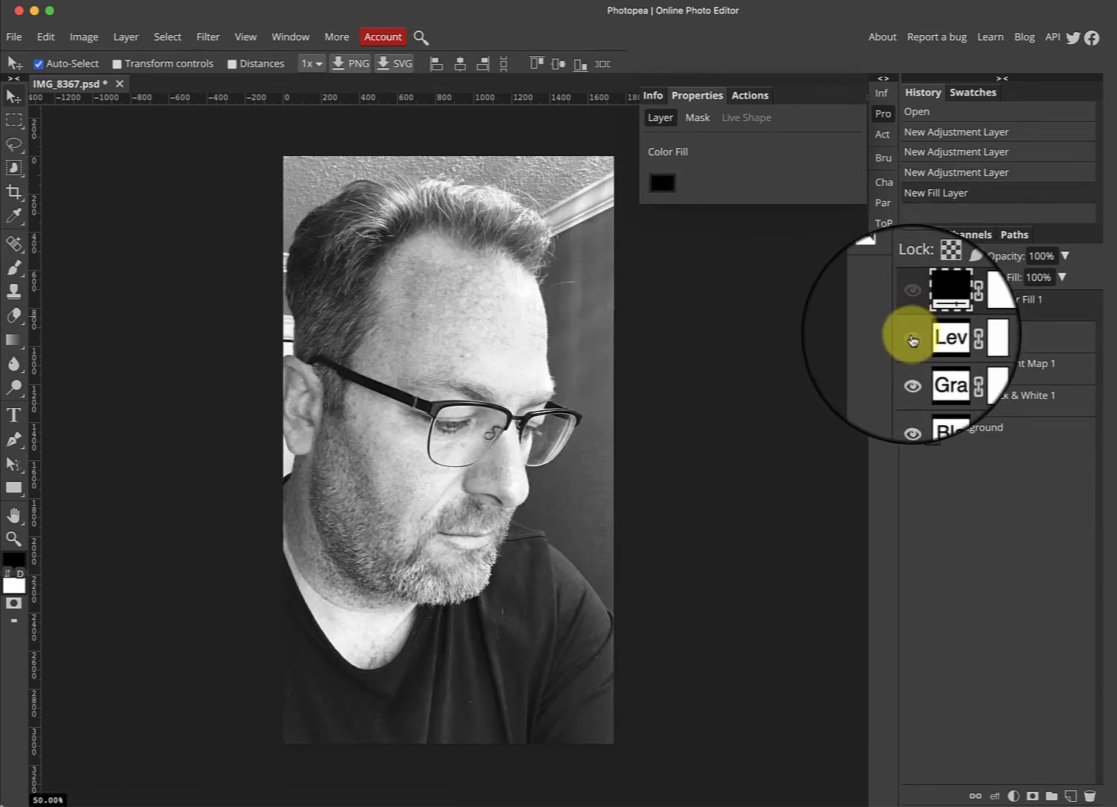
{"action": "left_click", "coordinate": [912, 341]}
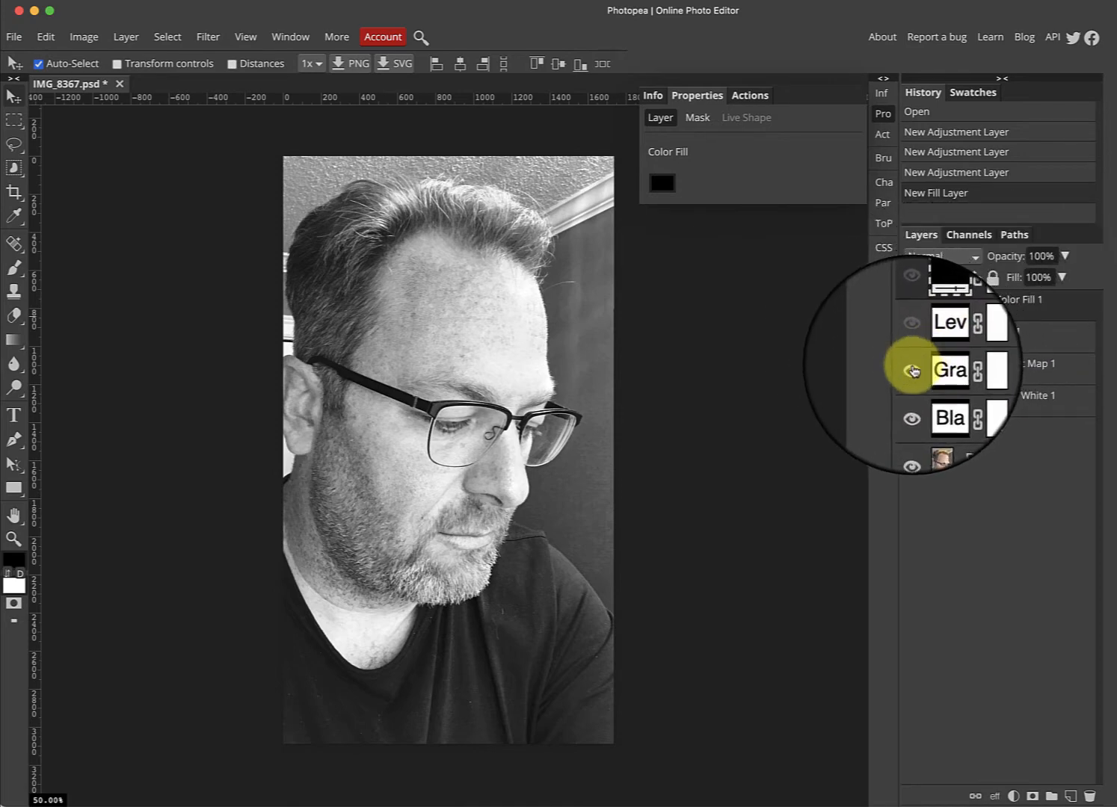
{"action": "left_click", "coordinate": [913, 369]}
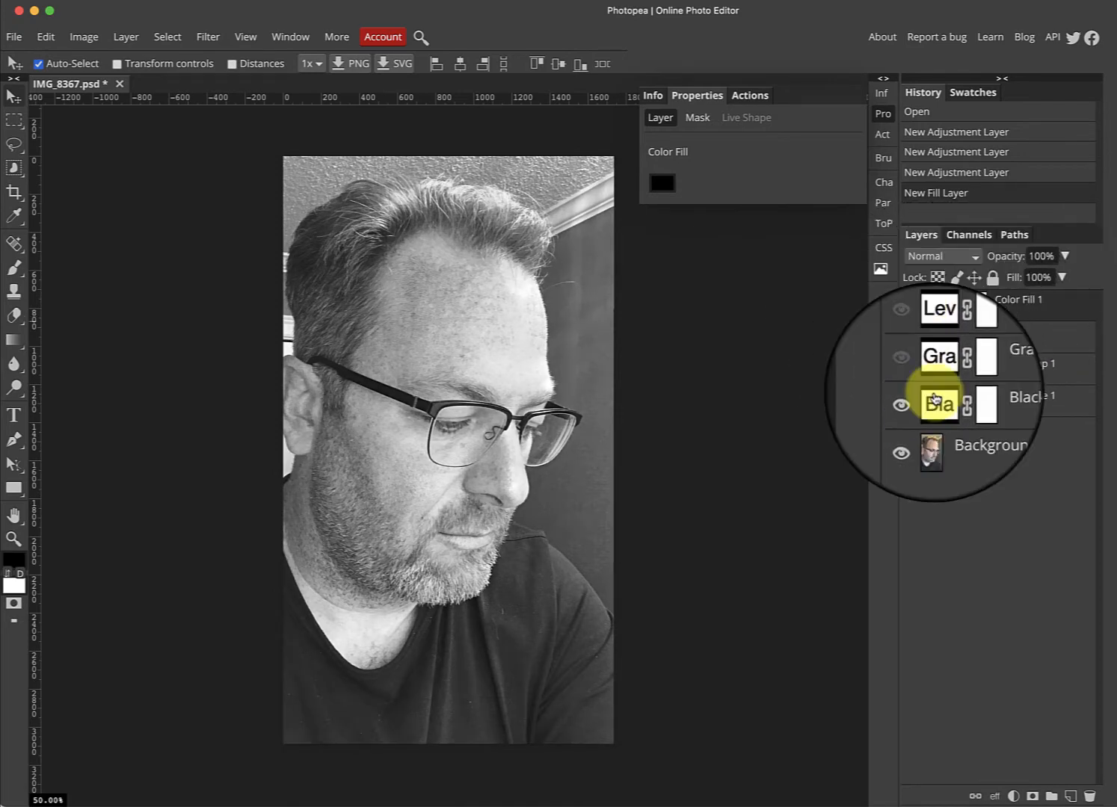
- Adjust the Black & White layer to Red 40, Yellow 73, Green 143, Cyan -45, Blue -38 and Magenta 45
{"action": "left_click", "coordinate": [934, 398]}
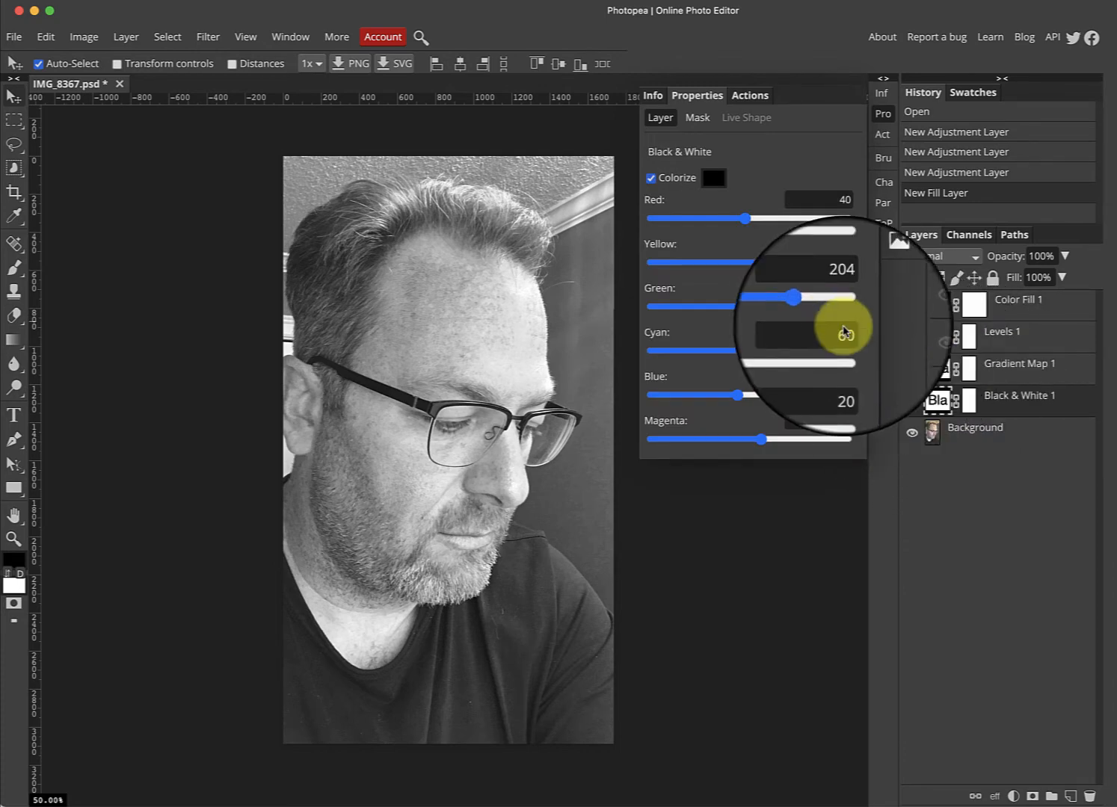
{"action": "mouse_move", "coordinate": [747, 220]}
{"action": "left_mouse_down"}
{"action": "mouse_move", "coordinate": [767, 219]}
{"action": "mouse_move", "coordinate": [744, 221]}
{"action": "mouse_move", "coordinate": [753, 222]}
{"action": "left_mouse_up"}
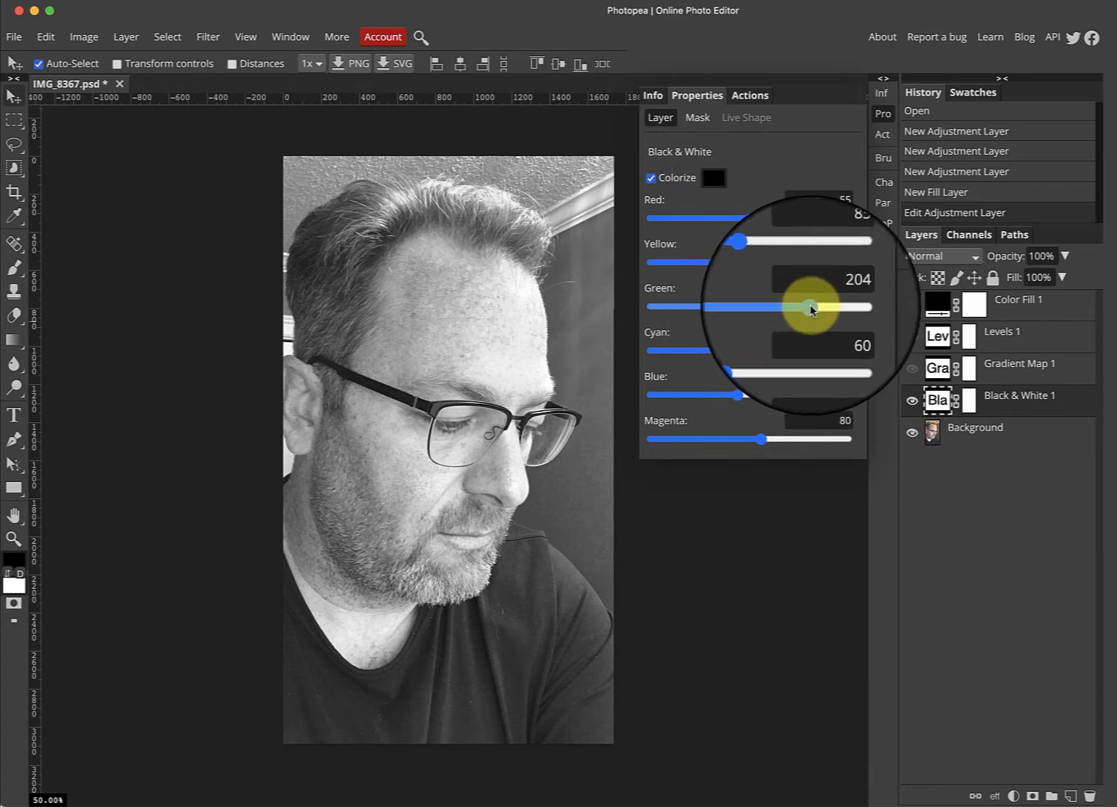
{"action": "left_click_drag", "start_coordinate": [811, 309], "coordinate": [832, 361]}
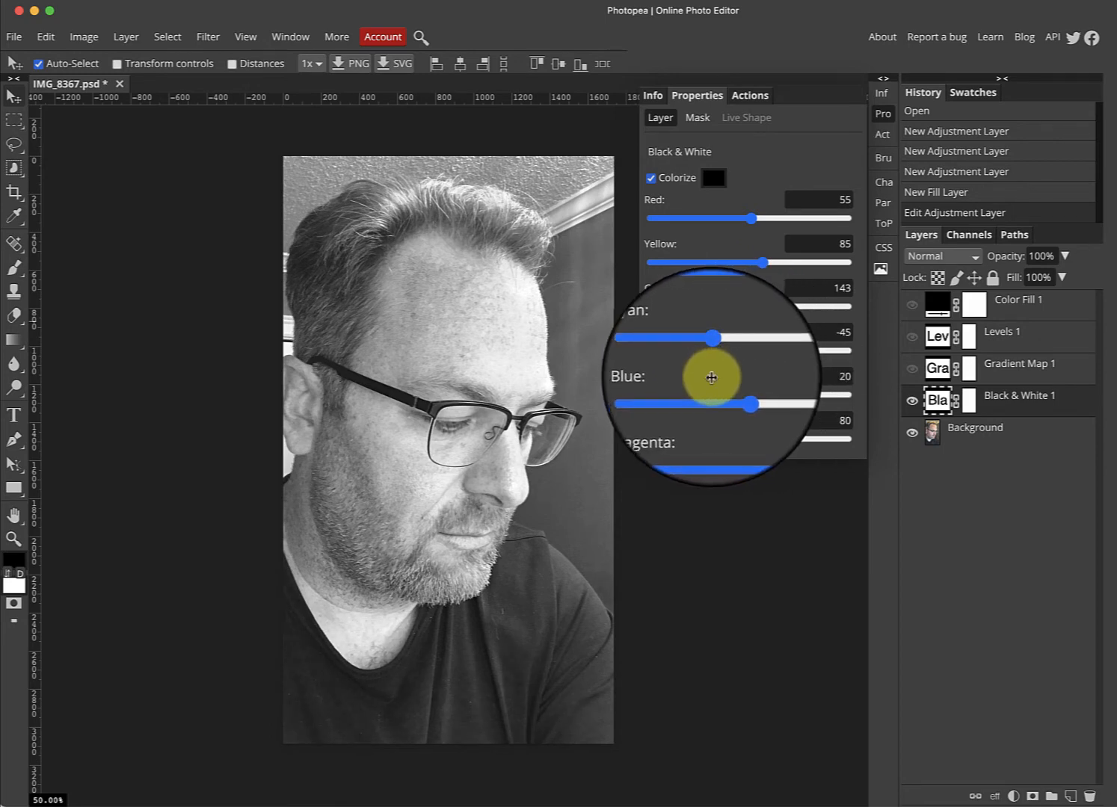
{"action": "left_click_drag", "start_coordinate": [714, 396], "coordinate": [737, 398]}
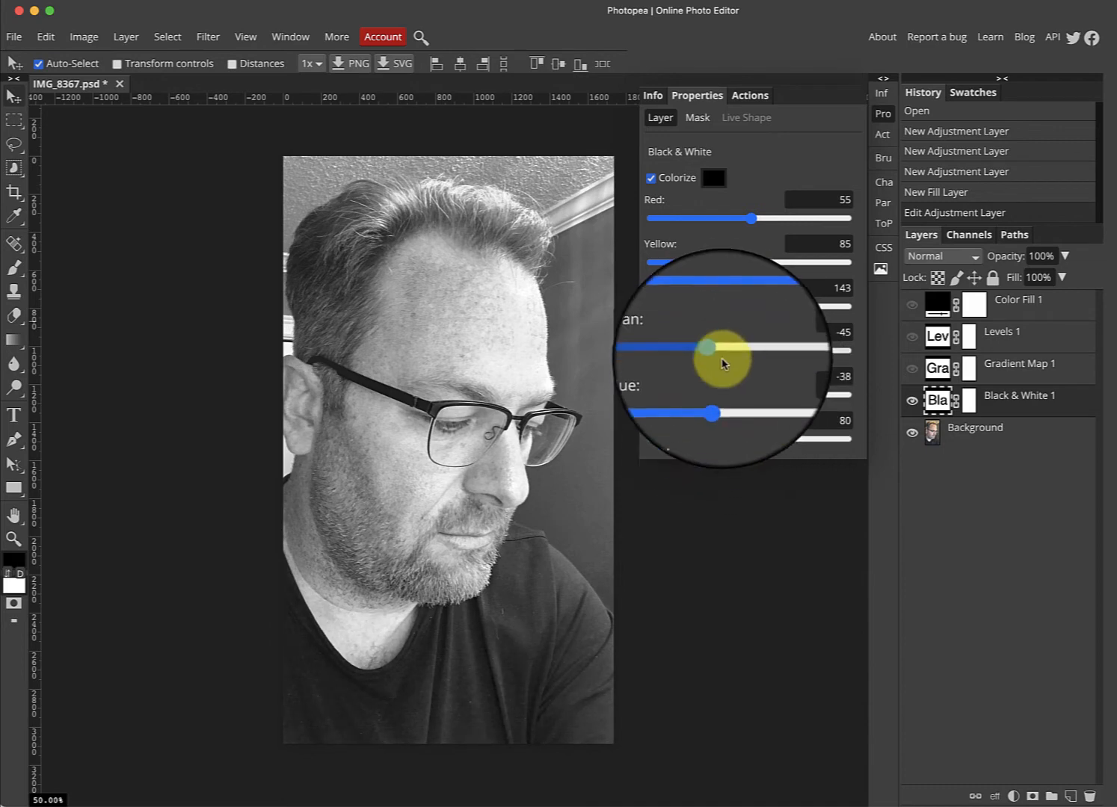
{"action": "mouse_move", "coordinate": [757, 438]}
{"action": "left_mouse_down"}
{"action": "mouse_move", "coordinate": [693, 441]}
{"action": "mouse_move", "coordinate": [788, 439]}
{"action": "mouse_move", "coordinate": [704, 441]}
{"action": "mouse_move", "coordinate": [773, 440]}
{"action": "mouse_move", "coordinate": [748, 443]}
{"action": "left_mouse_up"}
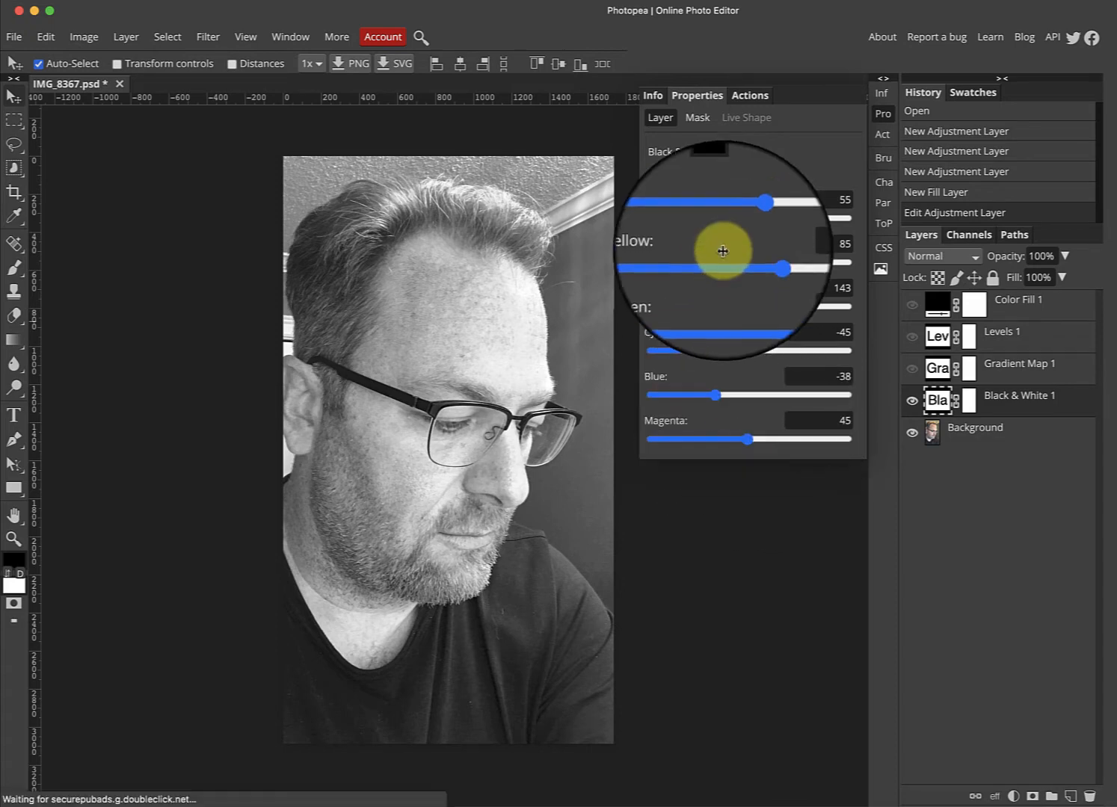
{"action": "left_click_drag", "start_coordinate": [751, 218], "coordinate": [758, 267]}
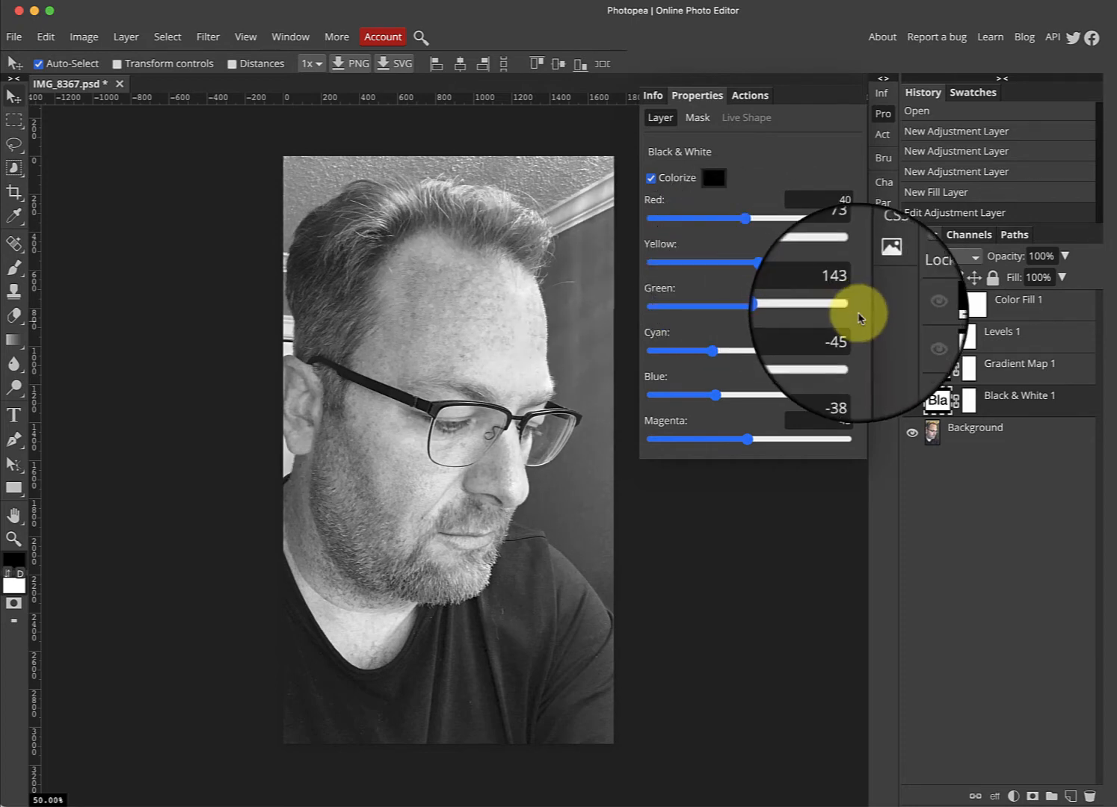
- Toggle the Gradient Map layer's visibility to compare its effect on the portrait, leaving the layer shown
{"action": "left_click", "coordinate": [938, 367]}
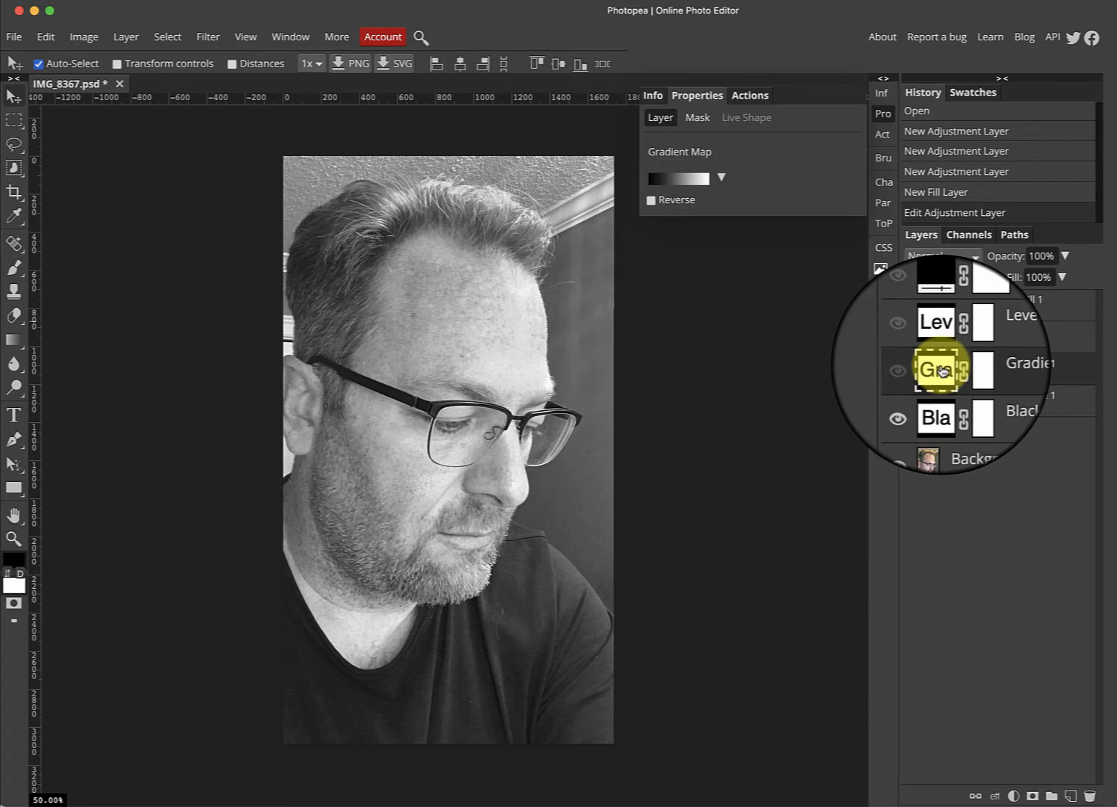
{"action": "left_click", "coordinate": [912, 370]}
{"action": "left_click", "coordinate": [912, 370]}
{"action": "left_click", "coordinate": [912, 370]}
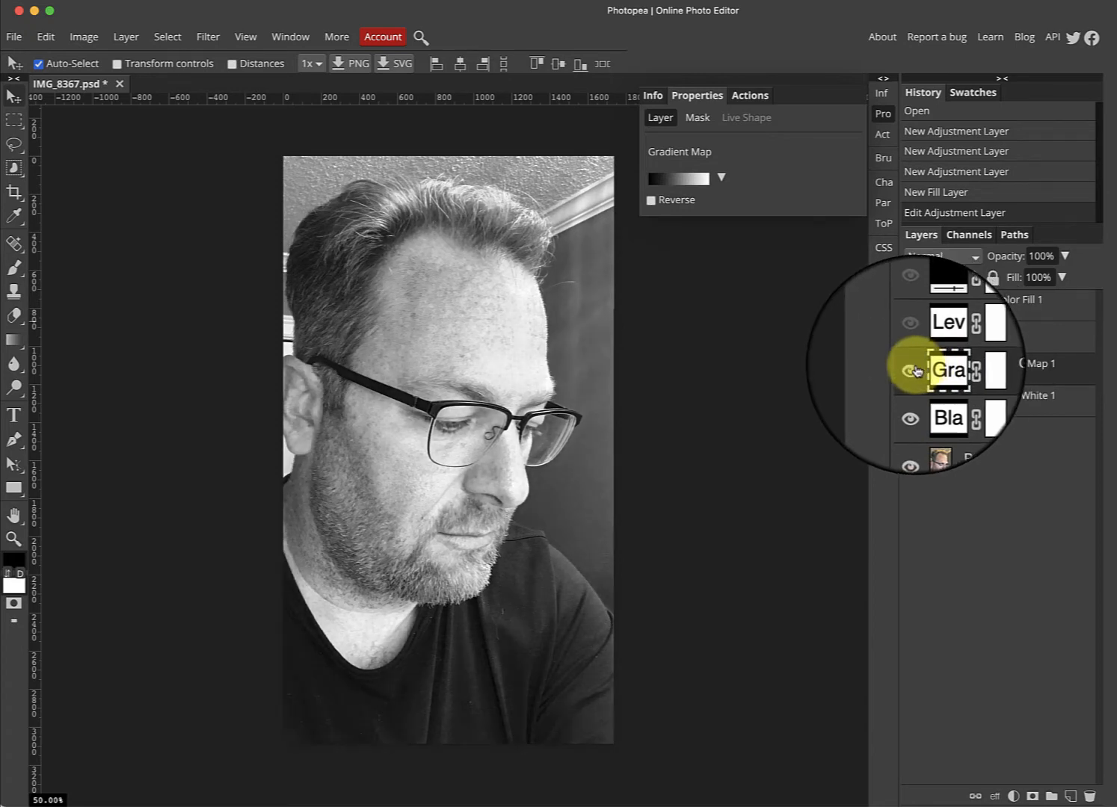
{"action": "left_click", "coordinate": [917, 371]}
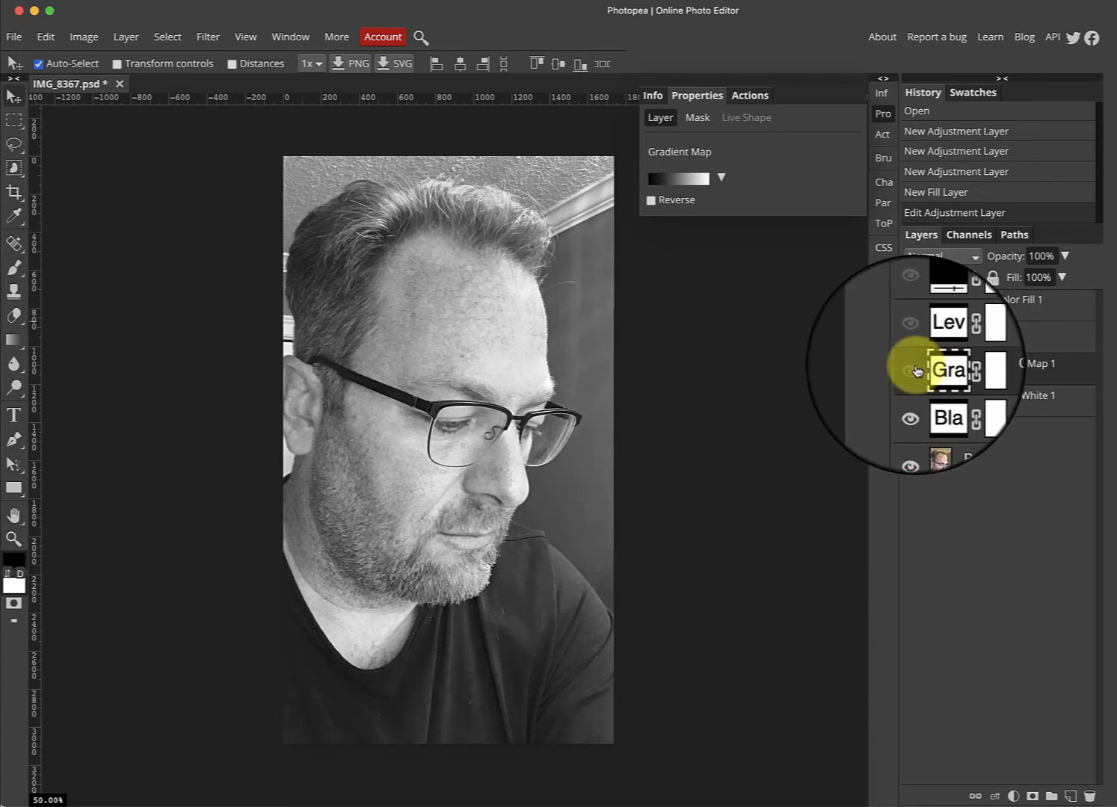
{"action": "left_click", "coordinate": [917, 371]}
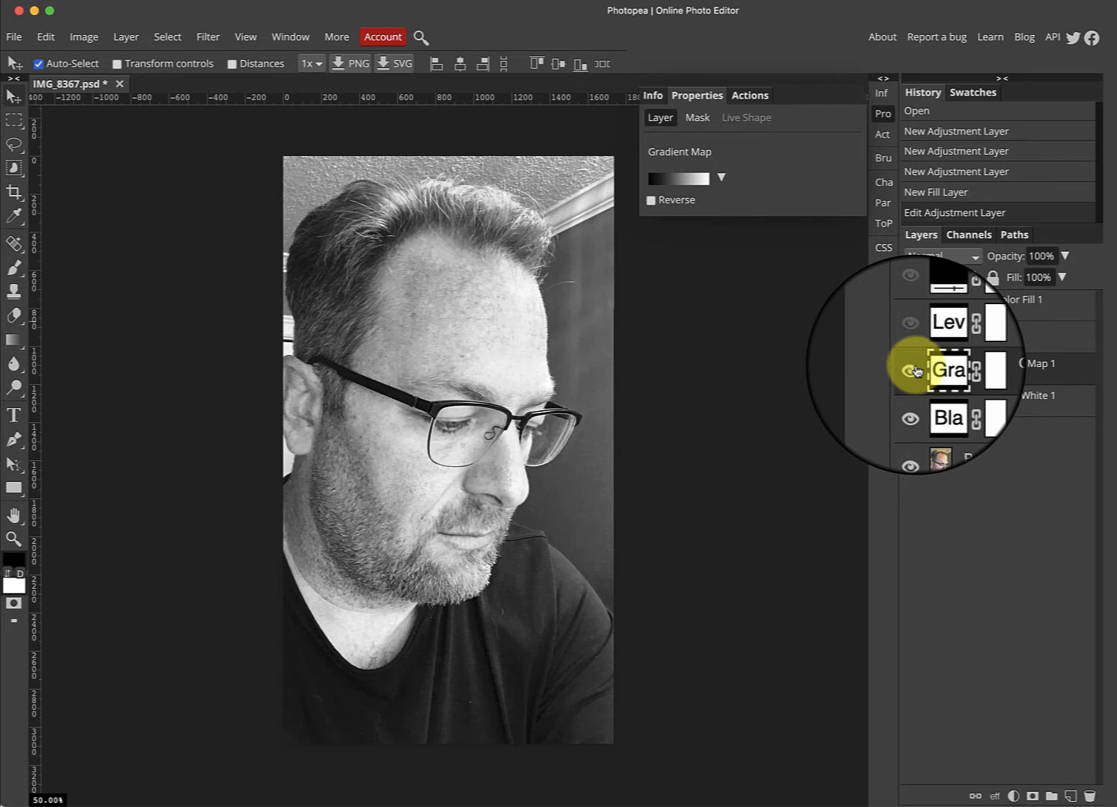
- Show the Levels layer and set its output levels to 30 for black and 204 for white
{"action": "left_click", "coordinate": [922, 340]}
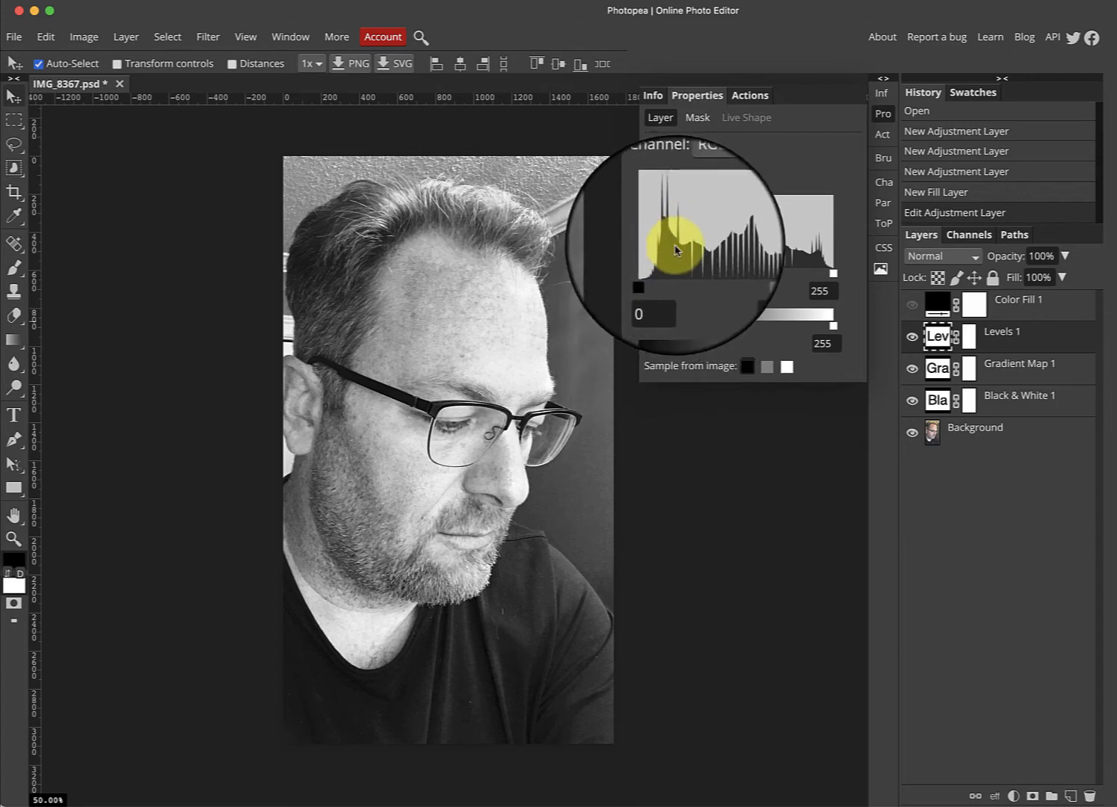
{"action": "left_click_drag", "start_coordinate": [652, 332], "coordinate": [672, 331]}
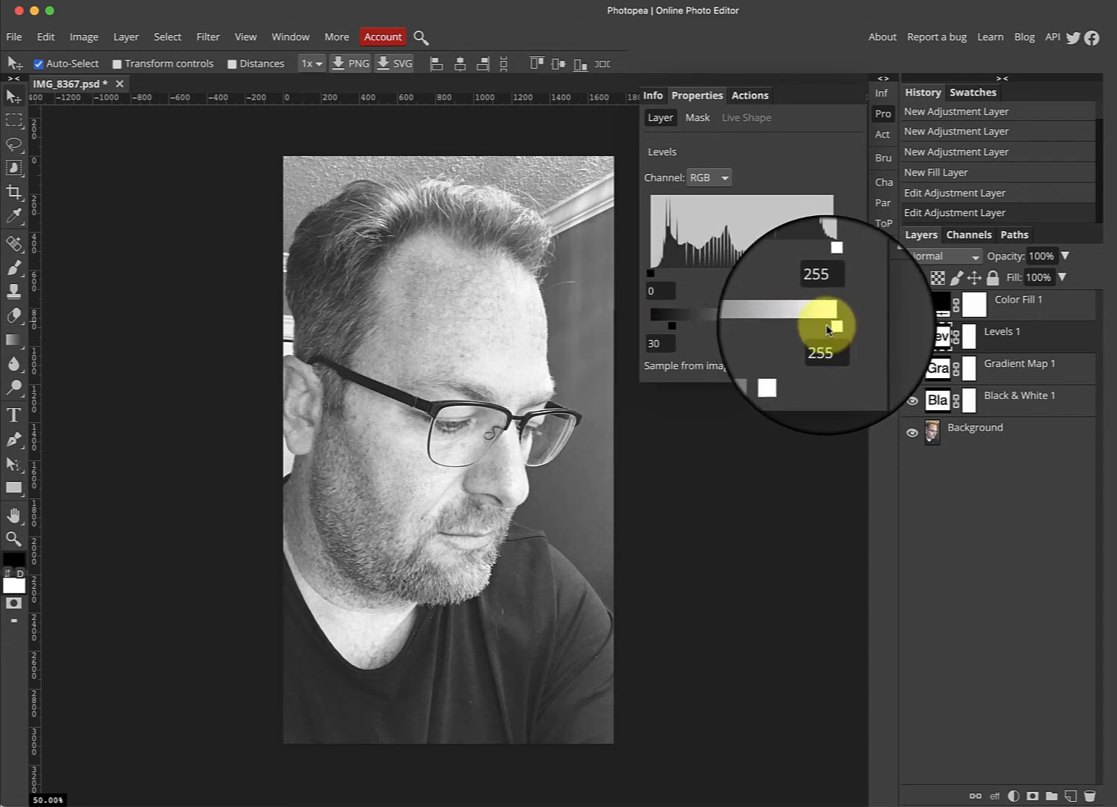
{"action": "left_click_drag", "start_coordinate": [835, 330], "coordinate": [800, 334]}
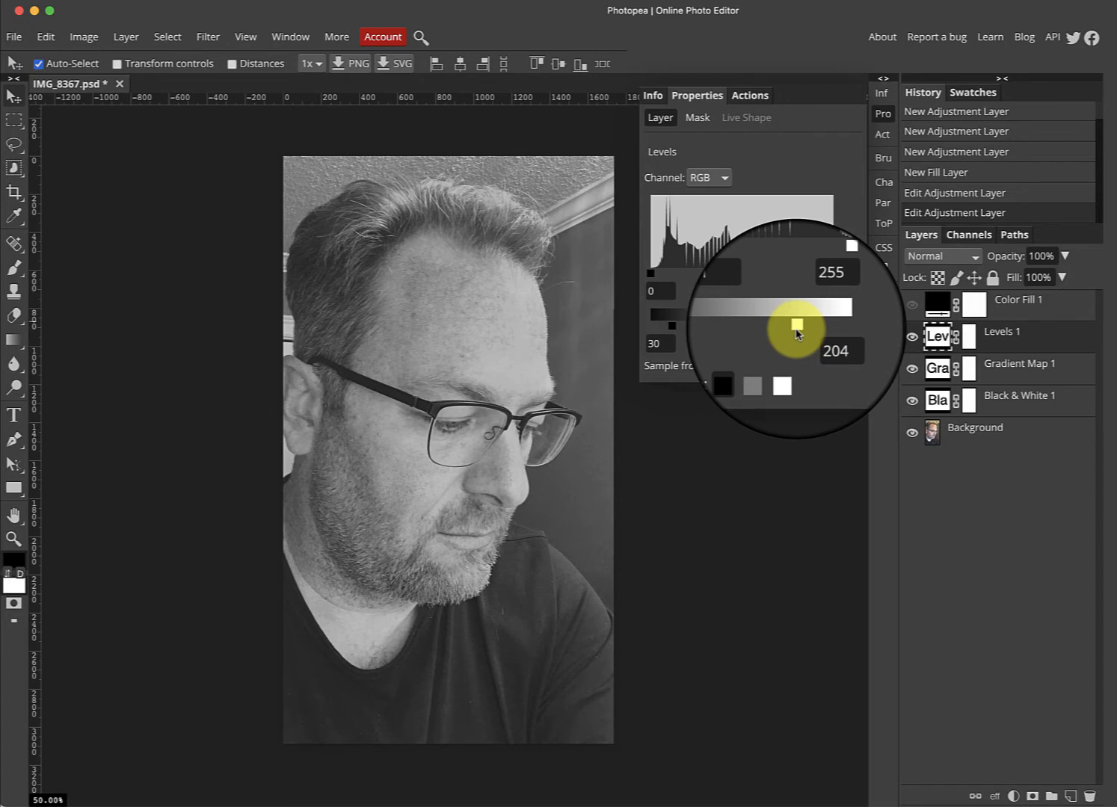
- Show the Color Fill layer and give it a Gradient Overlay with 47% opacity, X offset 10% and Y offset -5%
{"action": "left_click", "coordinate": [937, 304]}
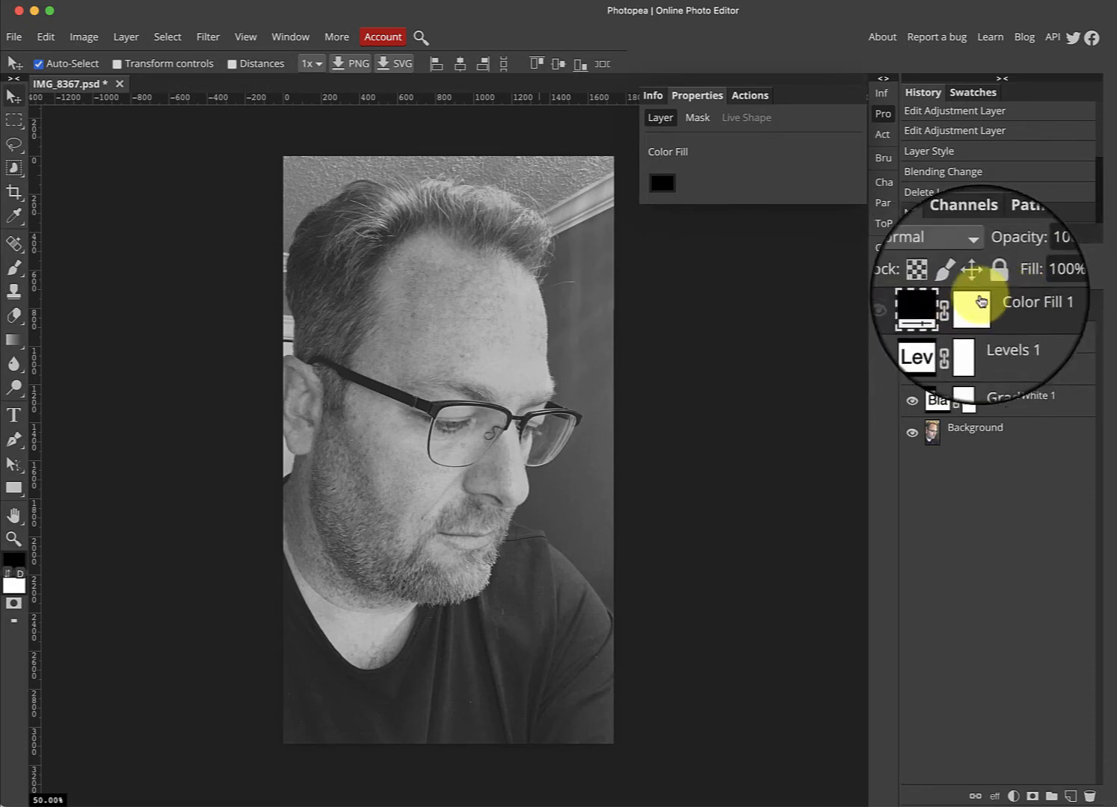
{"action": "left_click", "coordinate": [914, 307]}
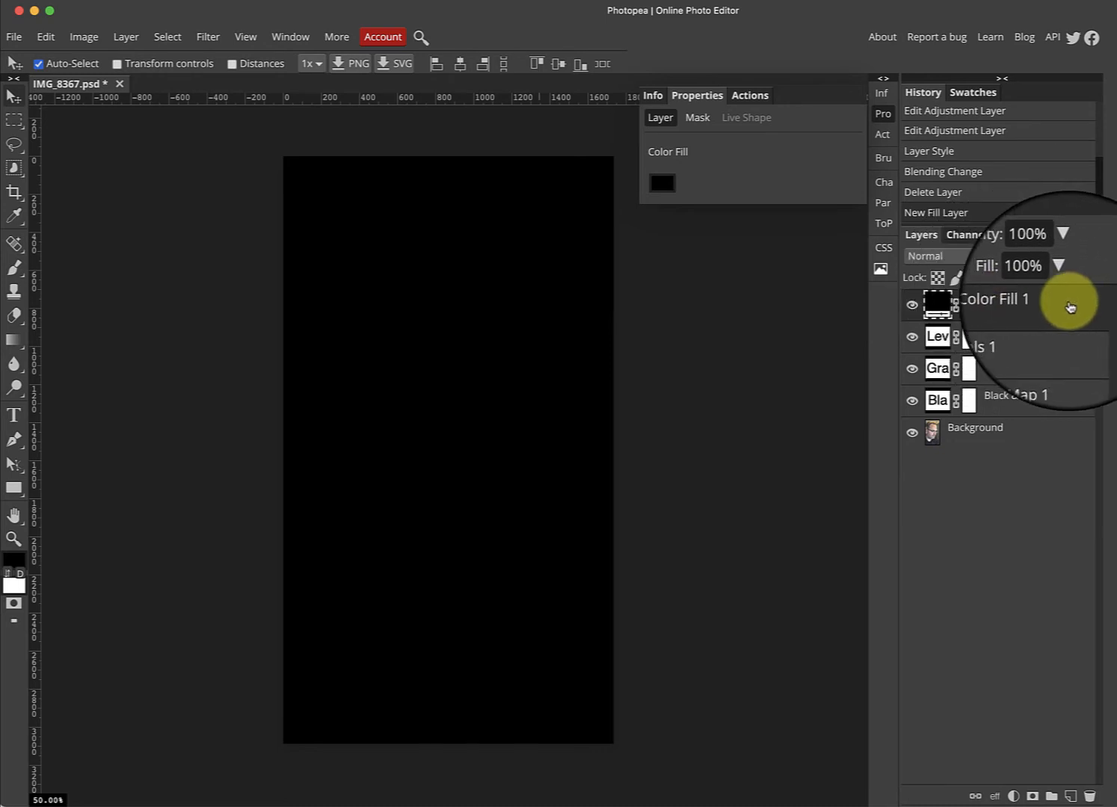
{"action": "double_click", "coordinate": [1069, 307]}
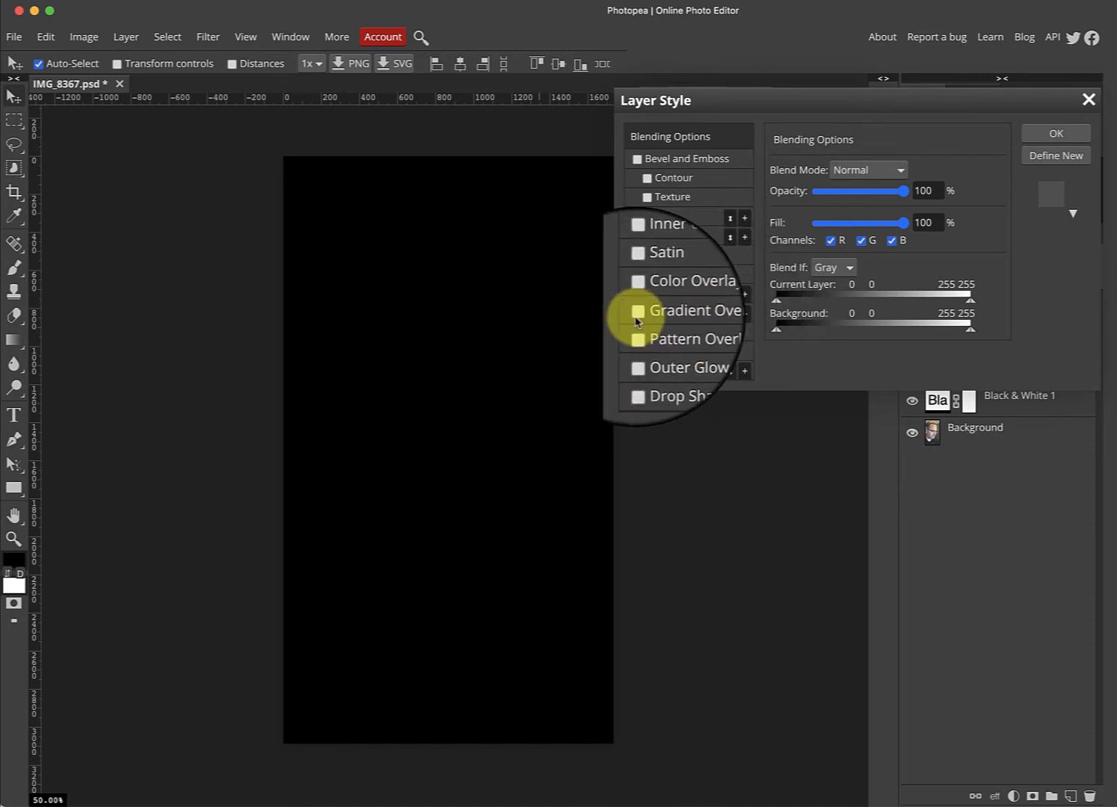
{"action": "left_click", "coordinate": [657, 314]}
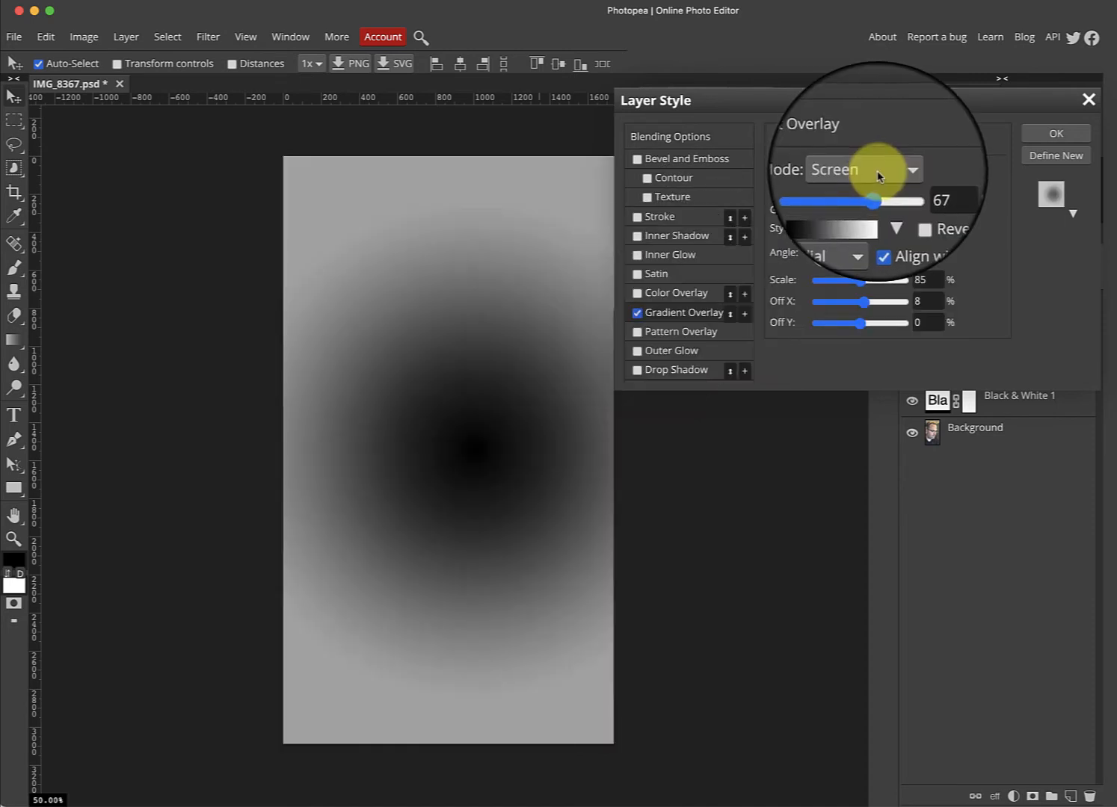
{"action": "left_click_drag", "start_coordinate": [878, 191], "coordinate": [858, 193]}
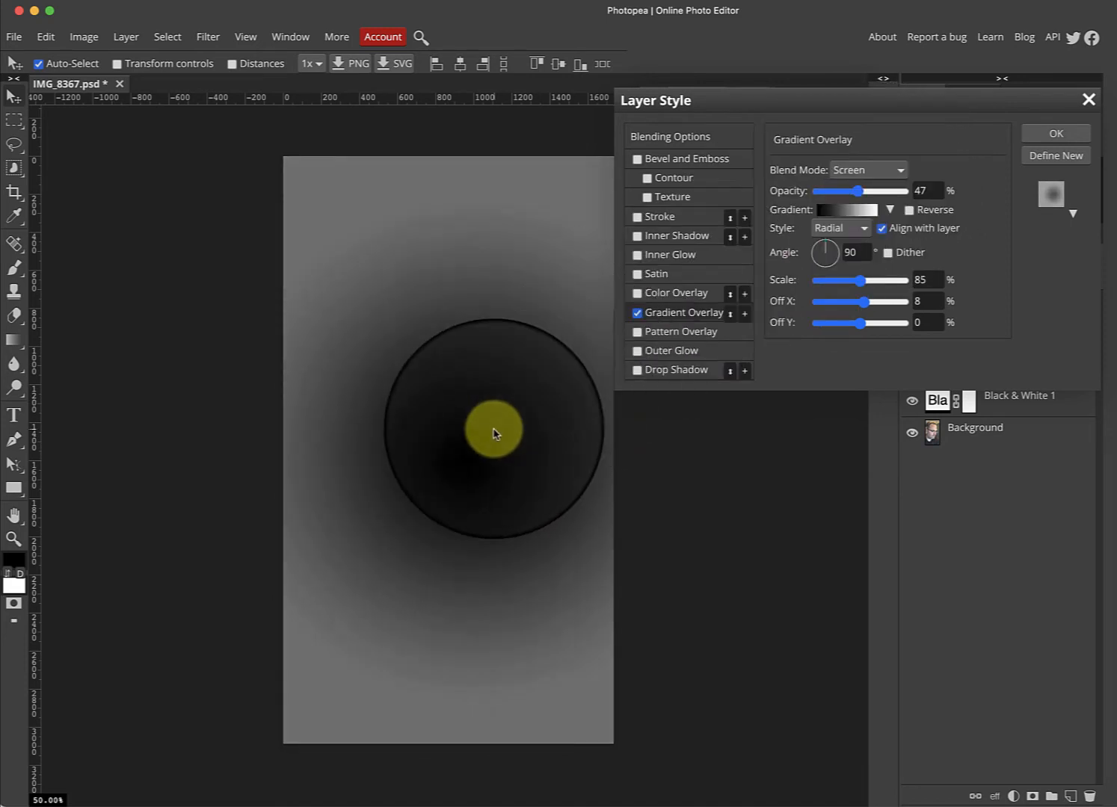
{"action": "left_click_drag", "start_coordinate": [493, 433], "coordinate": [479, 469]}
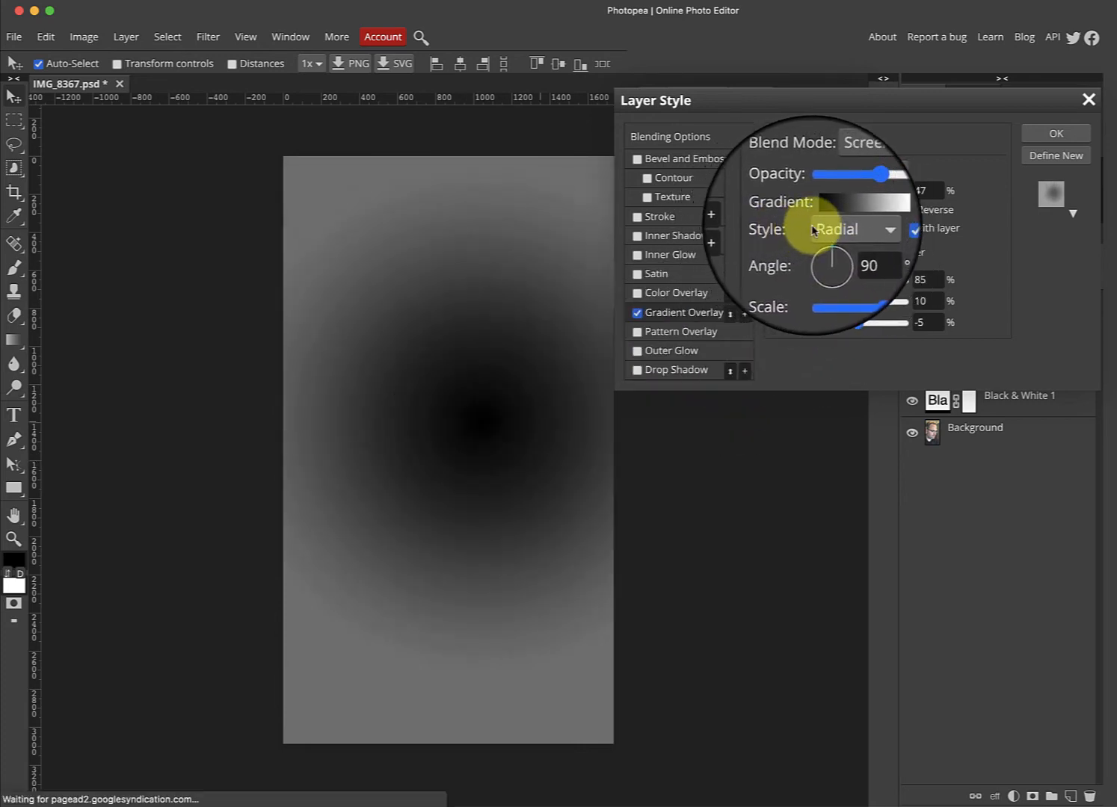
- Inspect the gradient presets and try the Linear style on the overlay before restoring the Radial style
{"action": "left_click", "coordinate": [890, 212]}
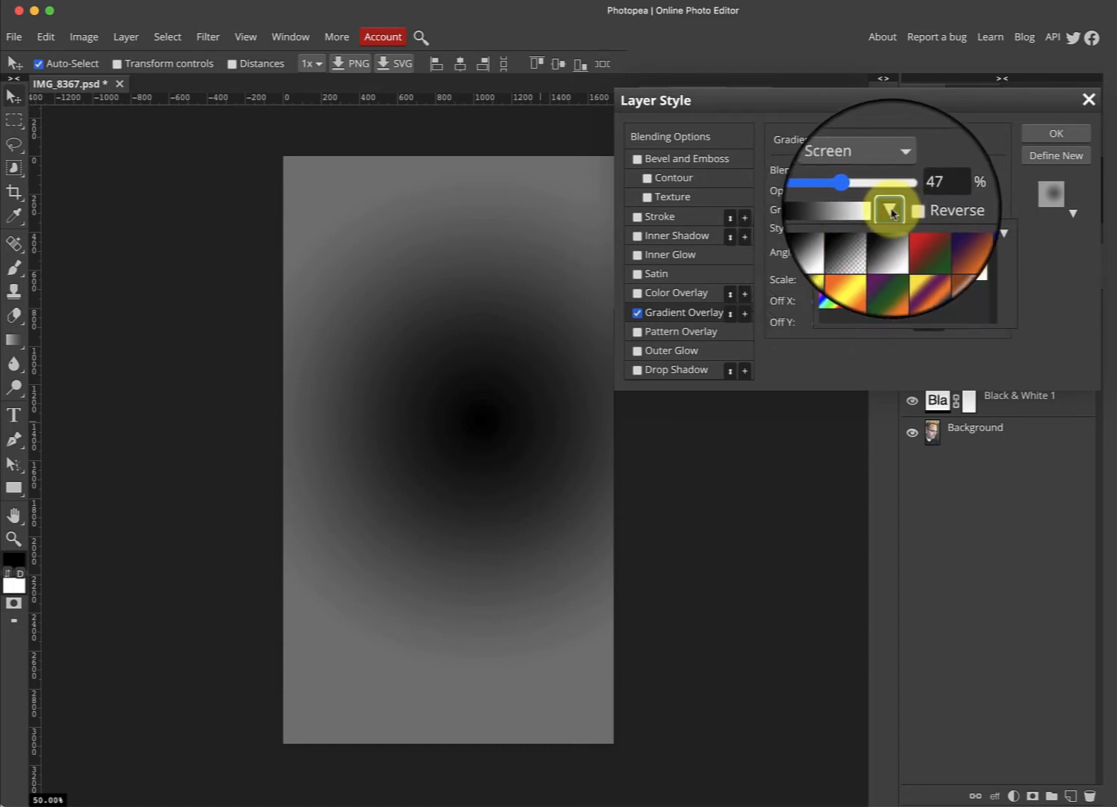
{"action": "left_click", "coordinate": [992, 207]}
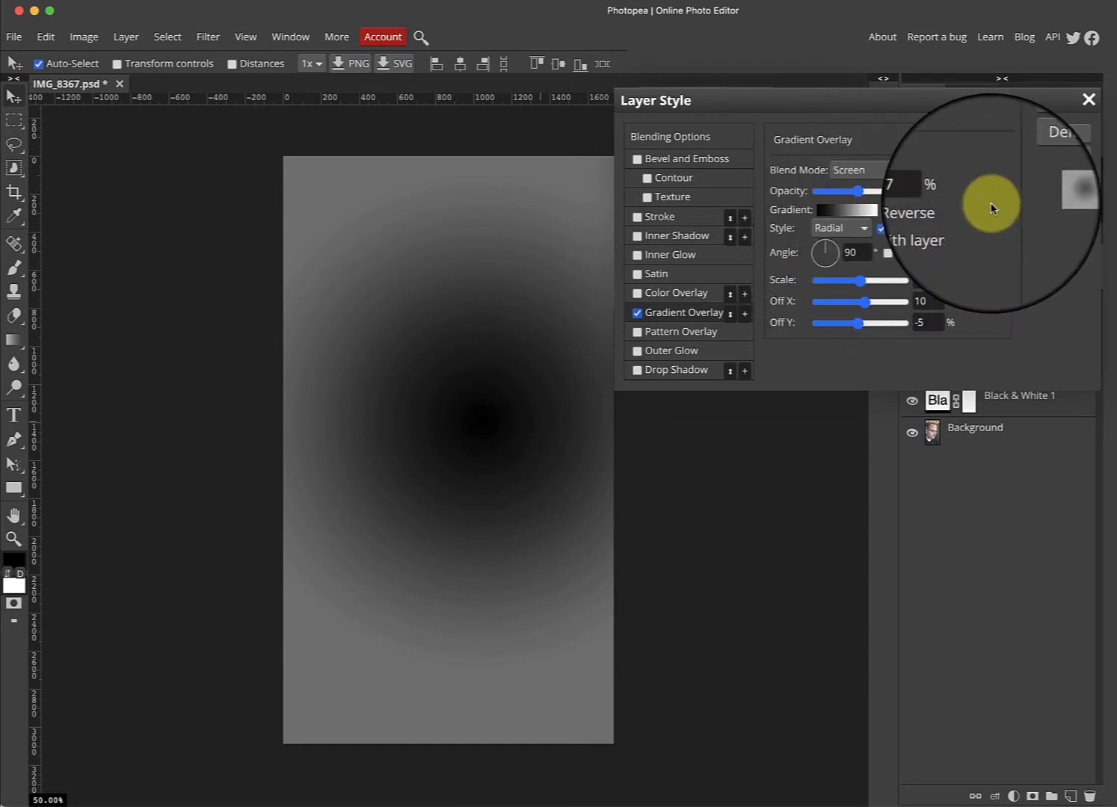
{"action": "left_click", "coordinate": [841, 227]}
{"action": "left_click", "coordinate": [837, 249]}
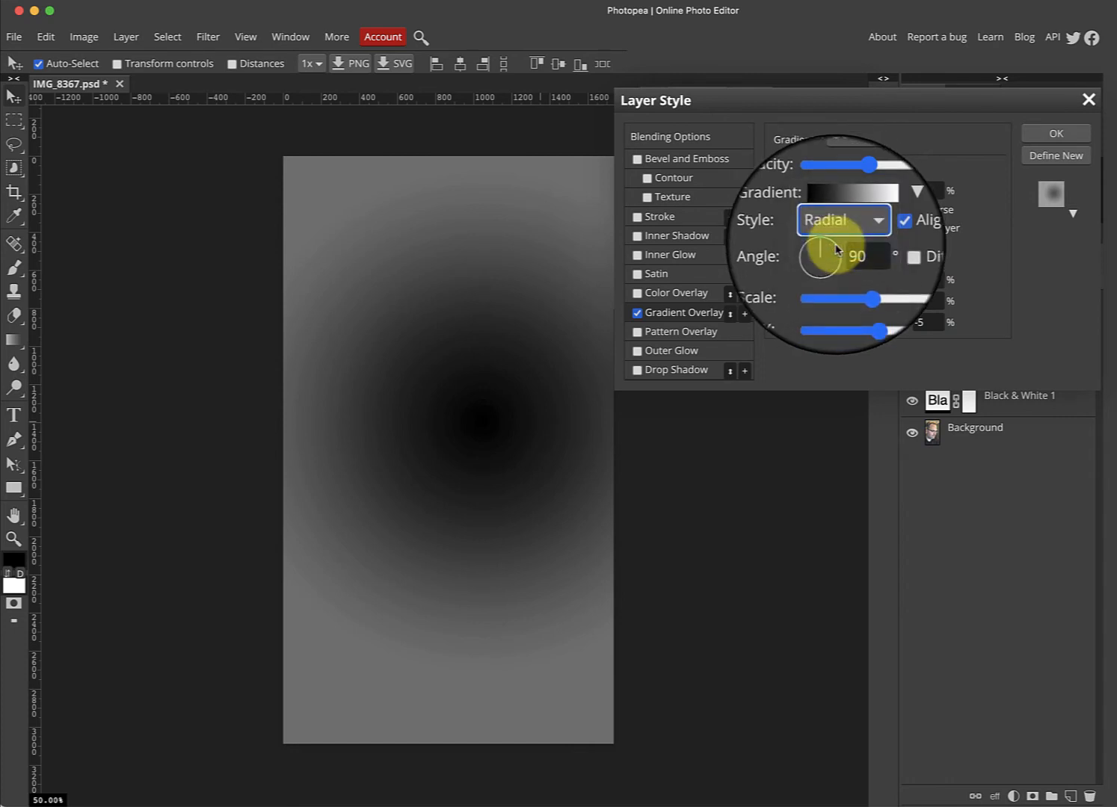
{"action": "left_click", "coordinate": [833, 241]}
{"action": "left_click", "coordinate": [837, 196]}
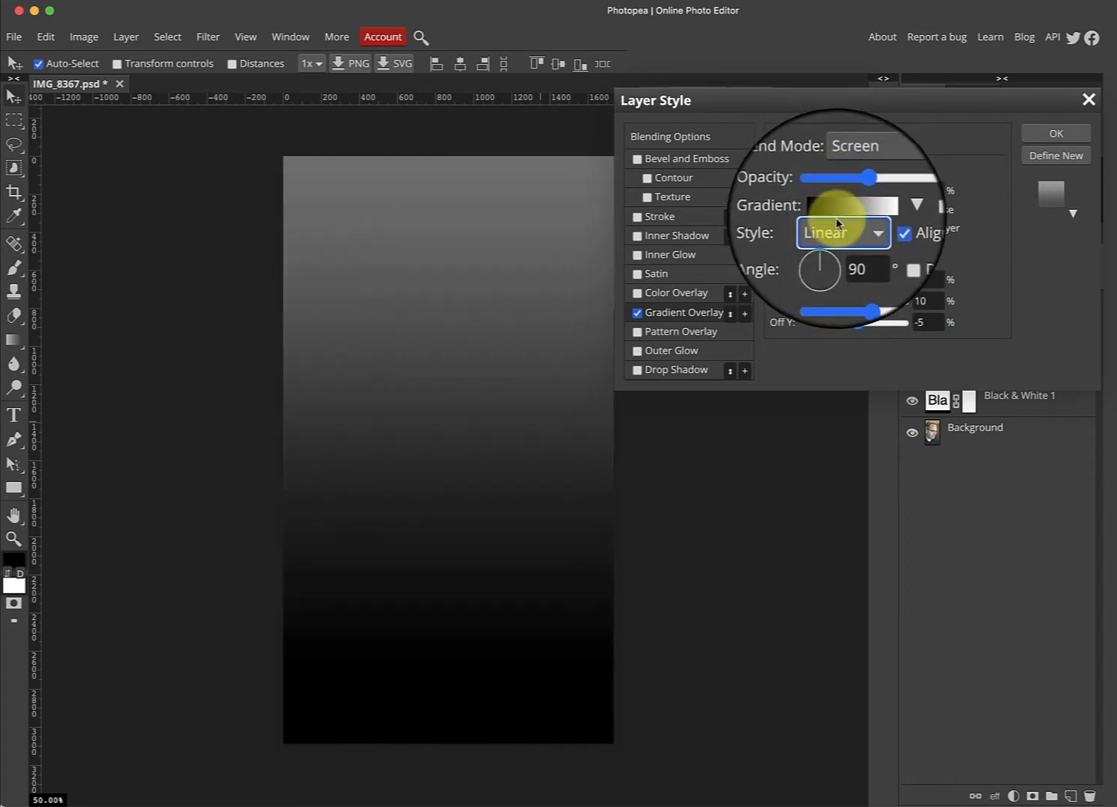
{"action": "key", "text": "Down"}
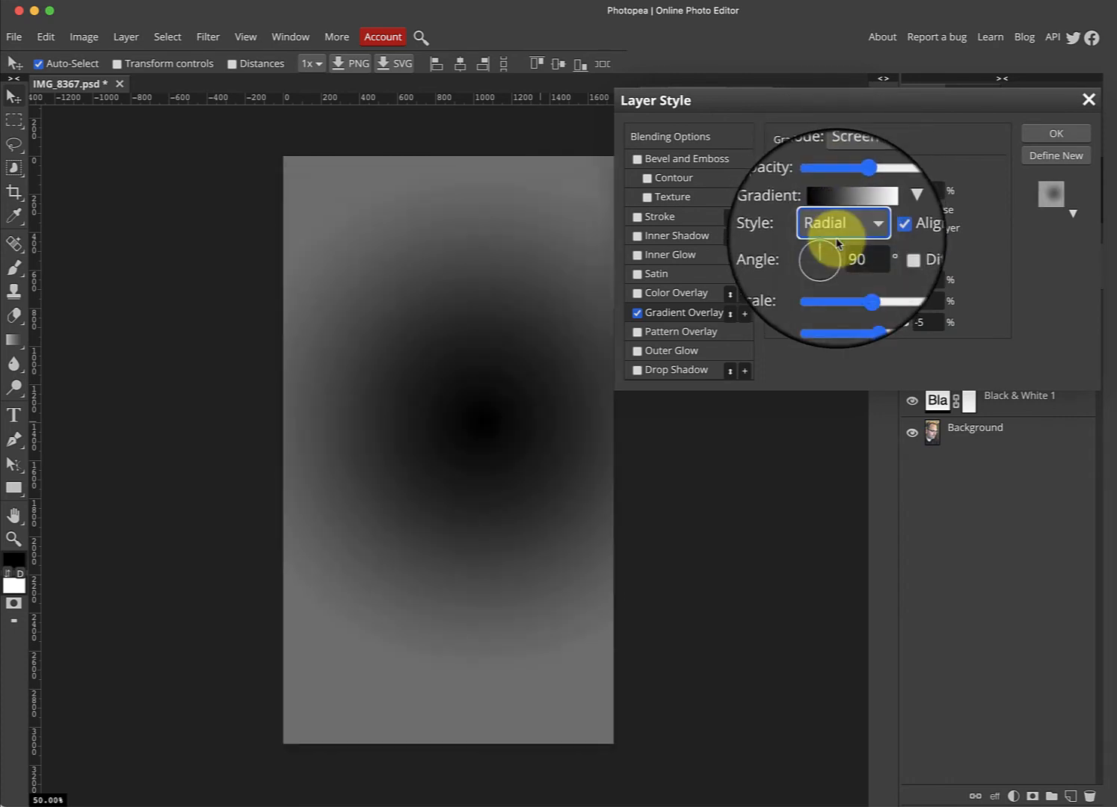
- Apply the radial overlay with scale 90%, X offset 17% and Y offset -8%, and set the Color Fill layer's blend mode to Screen
{"action": "left_click_drag", "start_coordinate": [848, 282], "coordinate": [860, 324]}
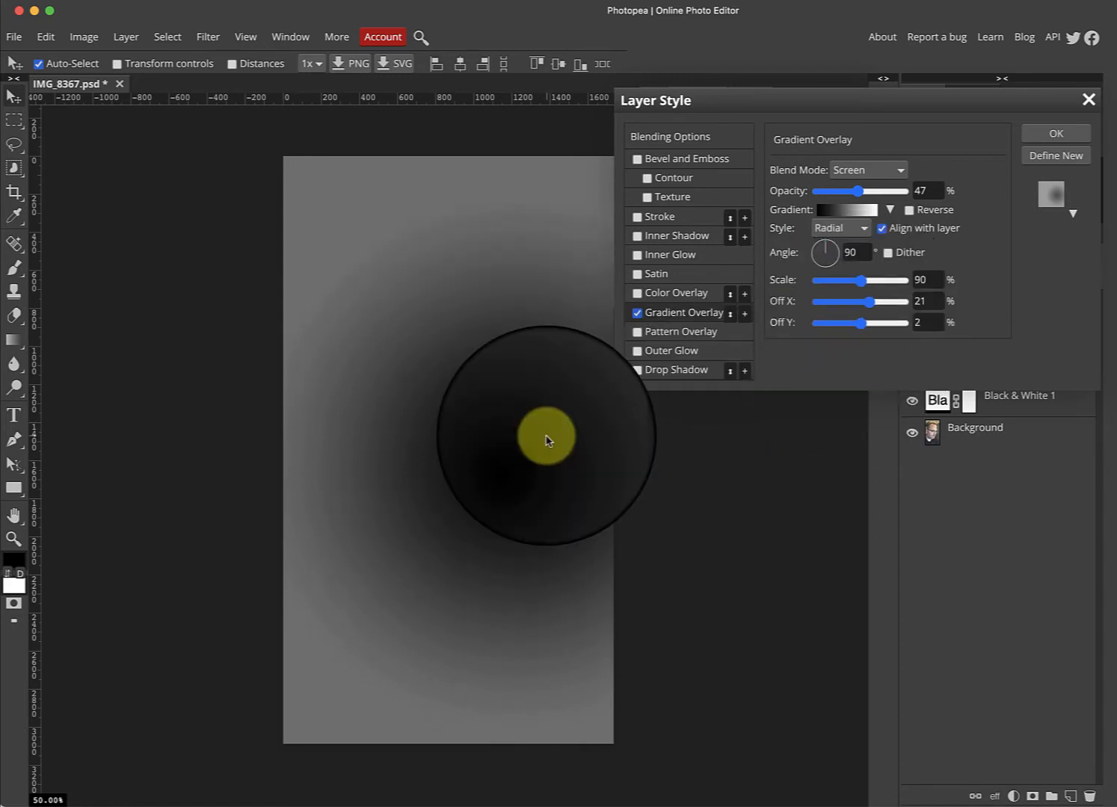
{"action": "left_click_drag", "start_coordinate": [537, 441], "coordinate": [535, 439]}
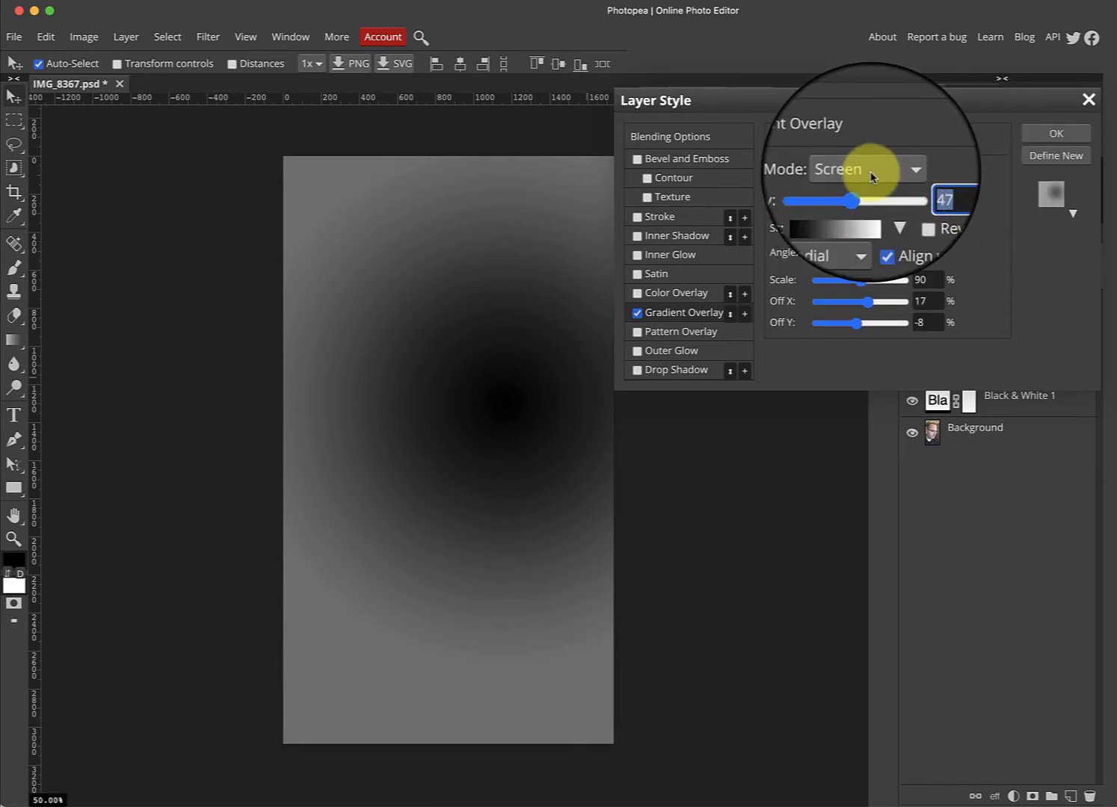
{"action": "left_click", "coordinate": [1042, 139]}
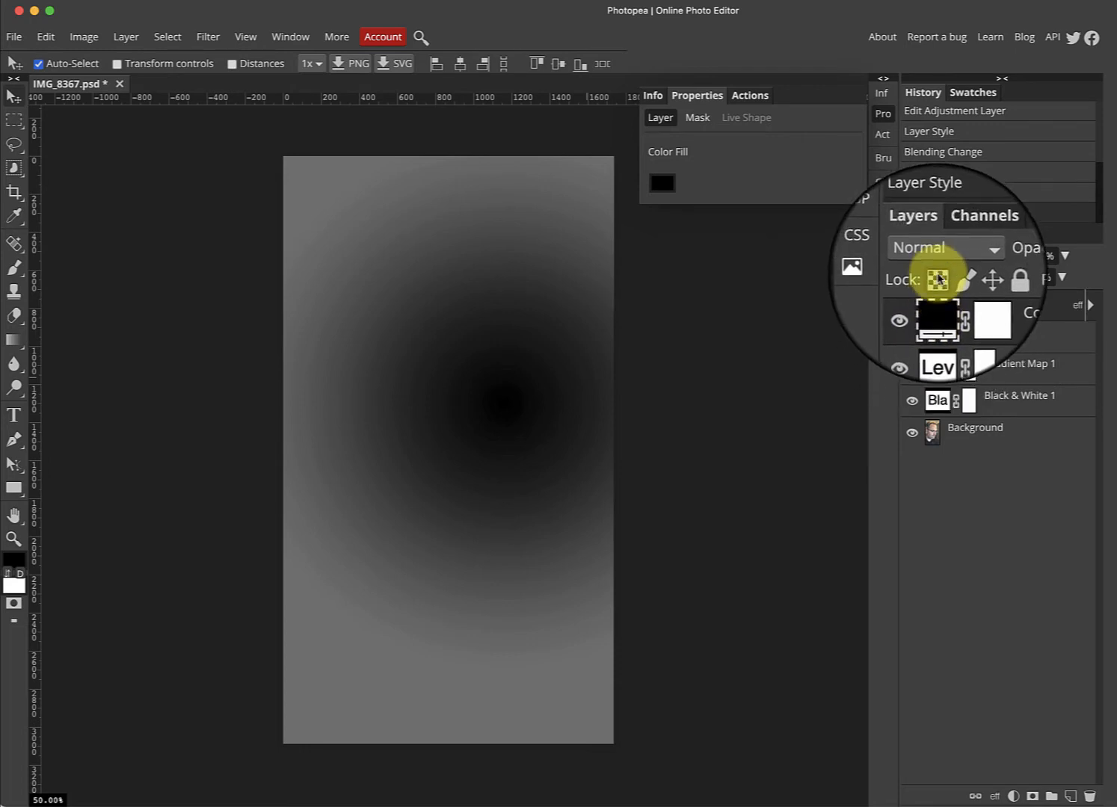
{"action": "left_click", "coordinate": [944, 259]}
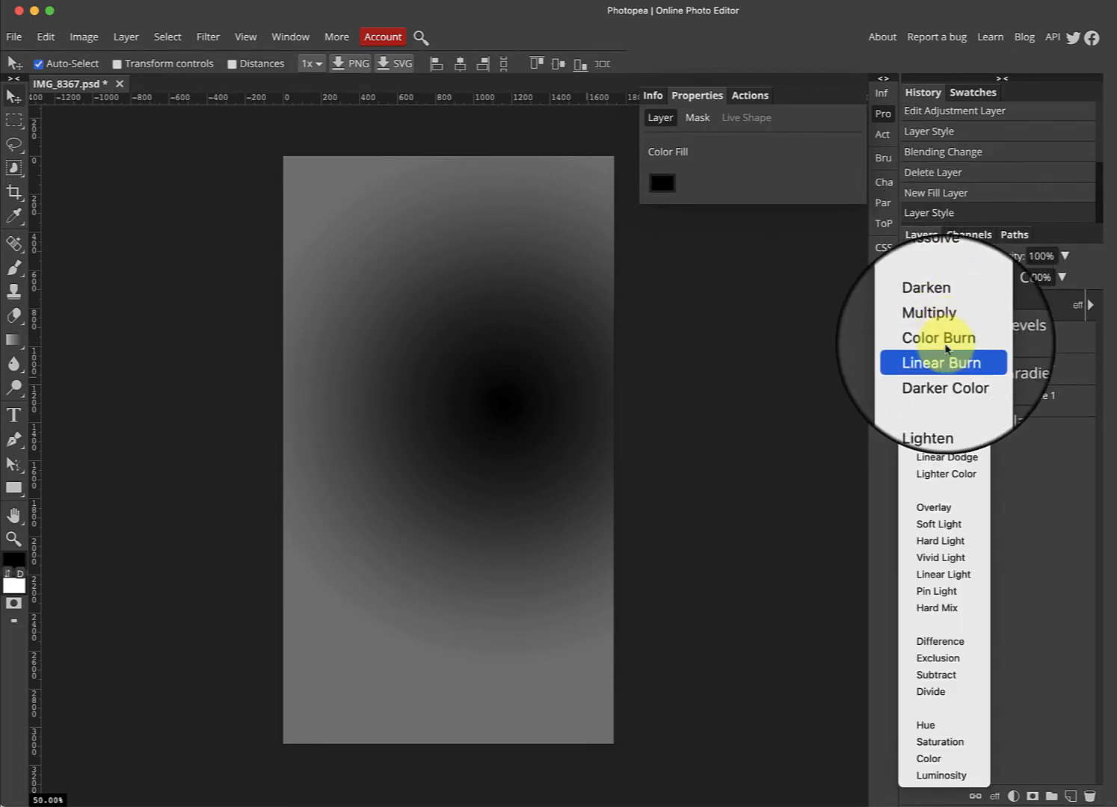
{"action": "left_click", "coordinate": [939, 425]}
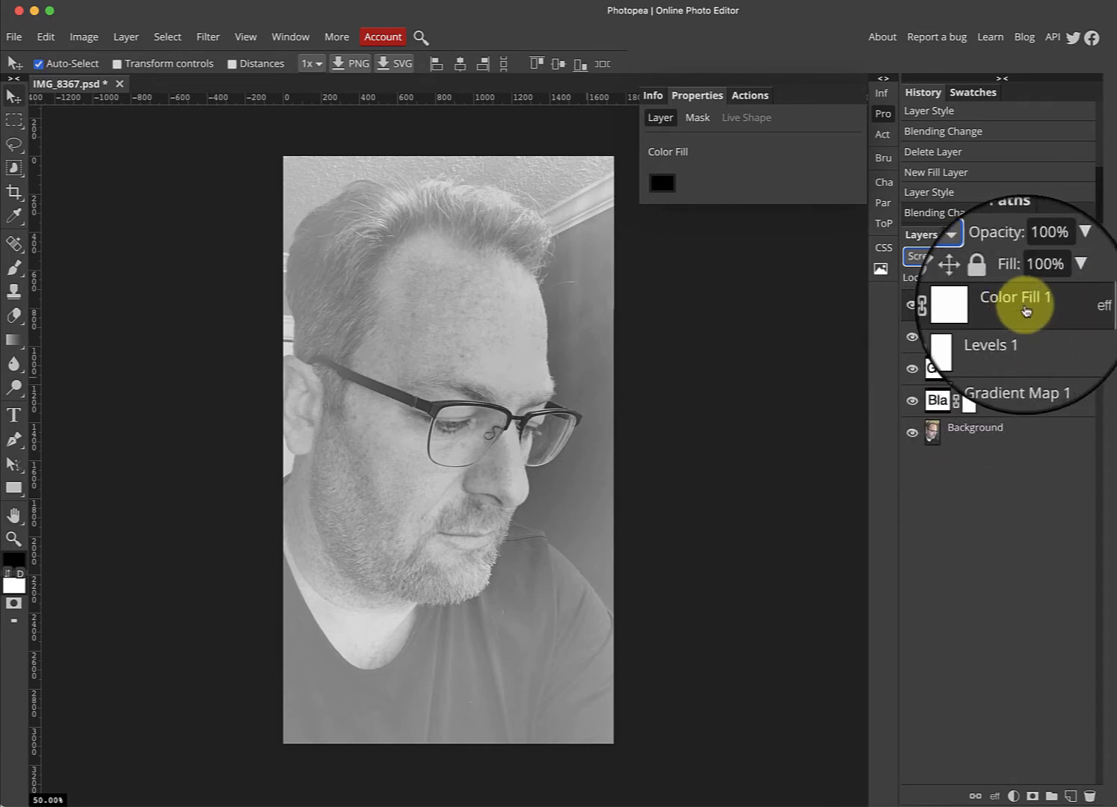
- Expand the Color Fill layer's effects and reduce its Gradient Overlay opacity to about 39%
{"action": "left_click", "coordinate": [1091, 306]}
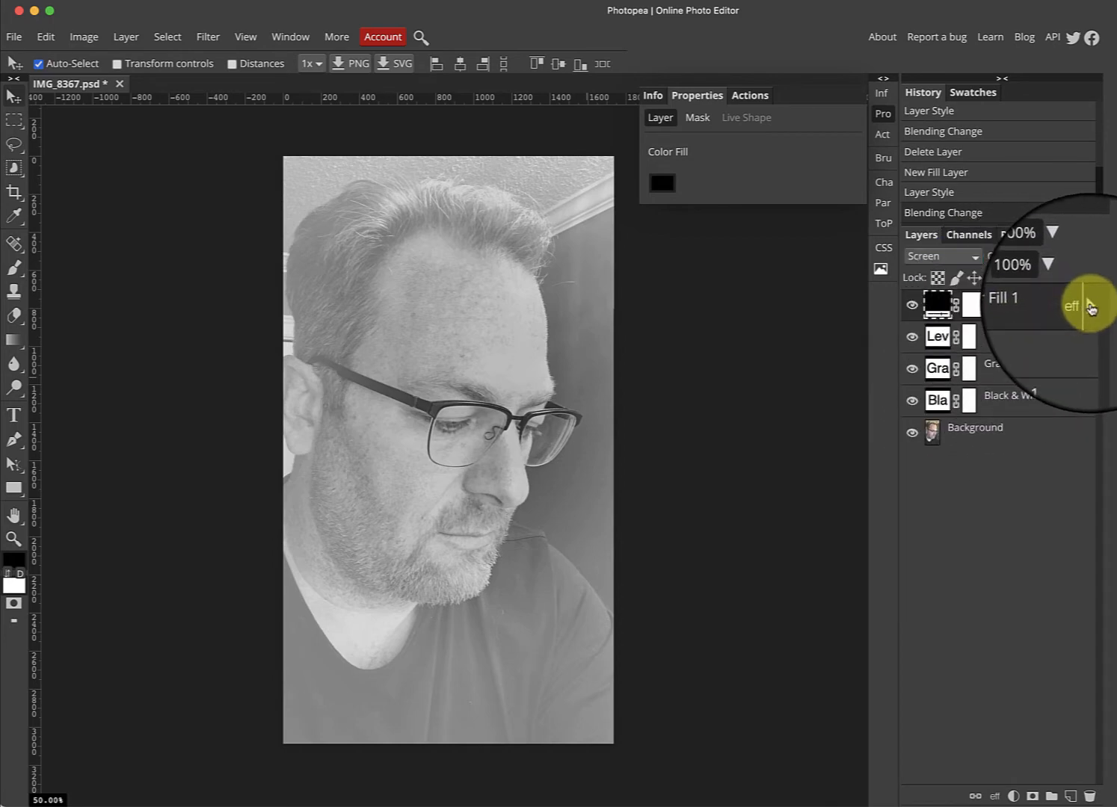
{"action": "left_click", "coordinate": [1091, 306]}
{"action": "left_click", "coordinate": [1090, 307]}
{"action": "left_click", "coordinate": [1091, 306]}
{"action": "left_click", "coordinate": [1091, 307]}
{"action": "left_click", "coordinate": [1091, 306]}
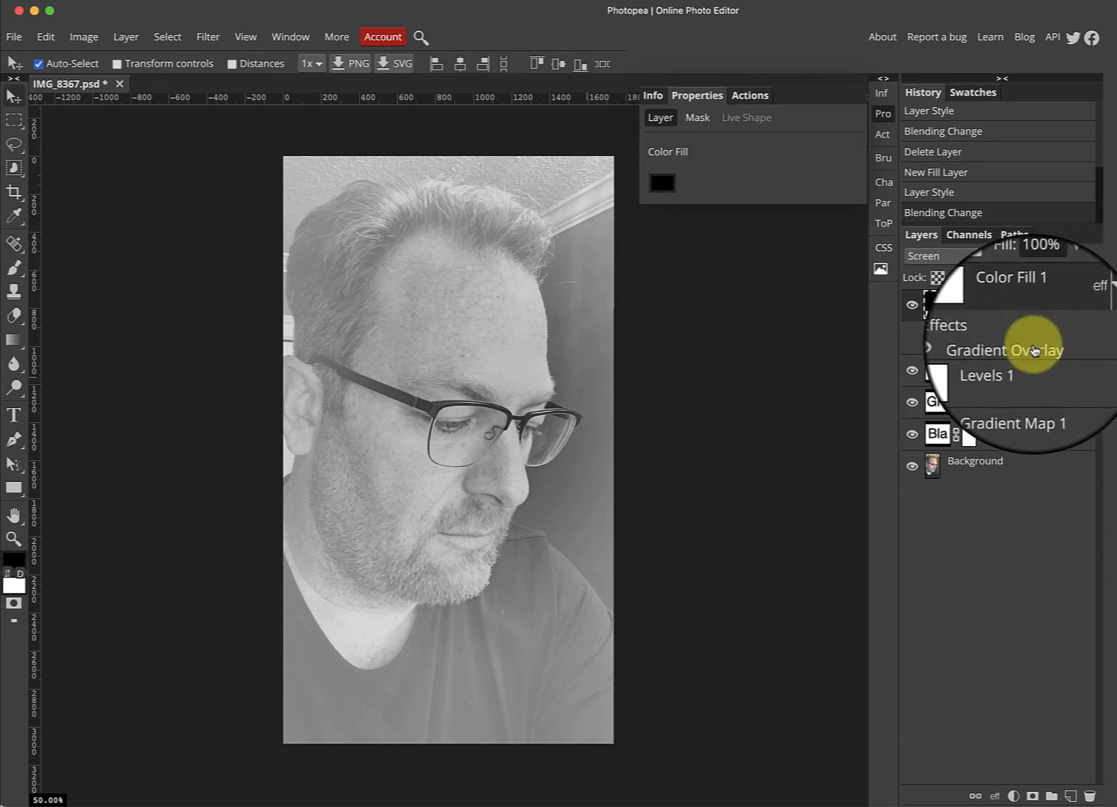
{"action": "double_click", "coordinate": [1034, 349]}
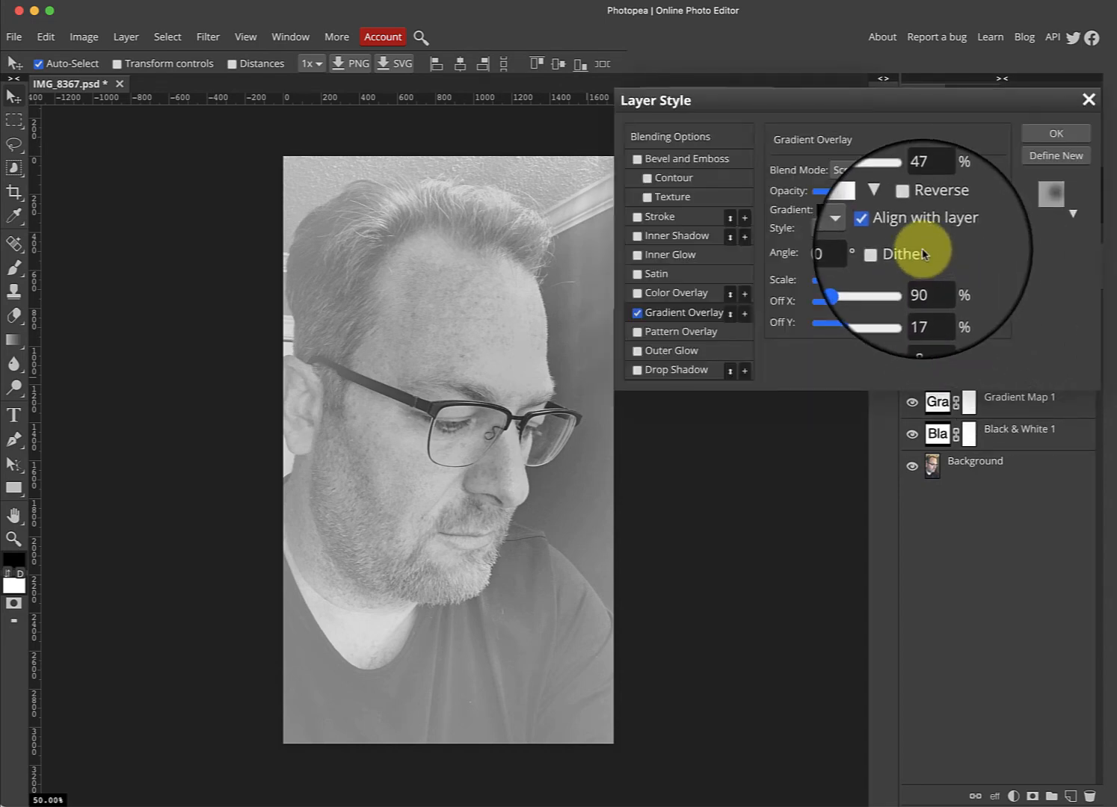
{"action": "left_click_drag", "start_coordinate": [875, 197], "coordinate": [845, 204]}
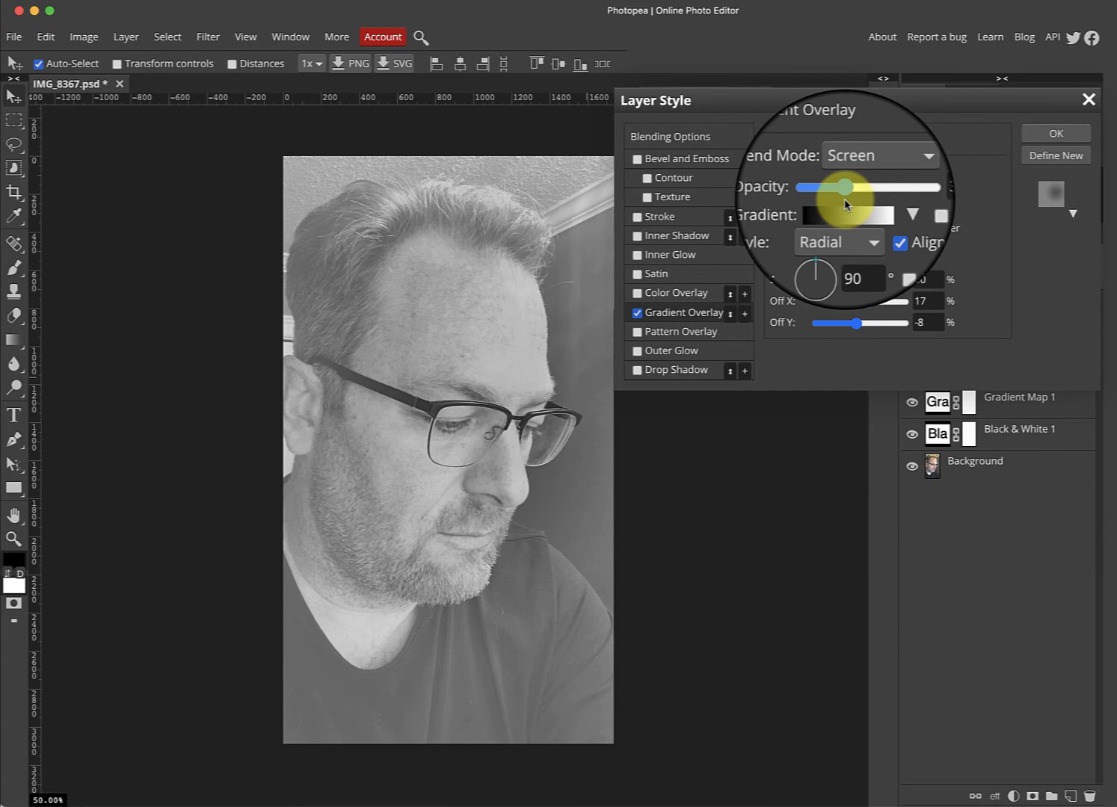
{"action": "mouse_move", "coordinate": [841, 203]}
{"action": "left_mouse_down"}
{"action": "mouse_move", "coordinate": [797, 206]}
{"action": "mouse_move", "coordinate": [848, 201]}
{"action": "mouse_move", "coordinate": [842, 235]}
{"action": "mouse_move", "coordinate": [868, 232]}
{"action": "mouse_move", "coordinate": [853, 199]}
{"action": "left_mouse_up"}
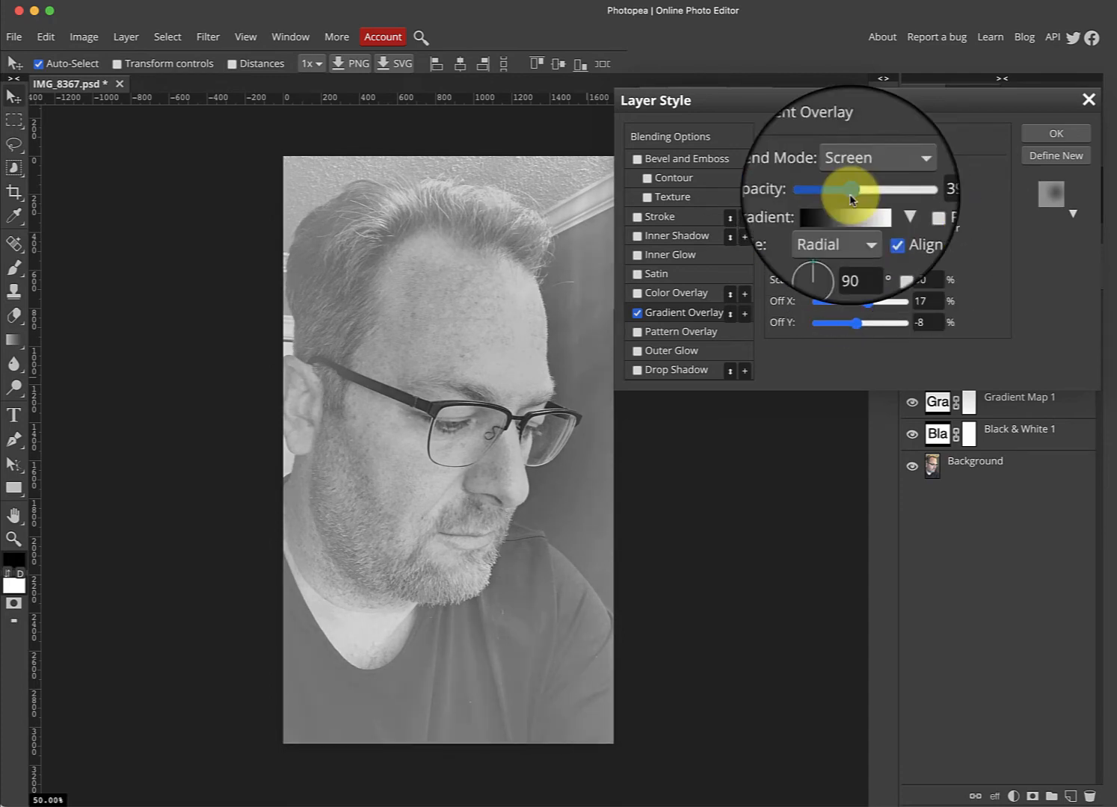
{"action": "left_click", "coordinate": [1057, 133]}
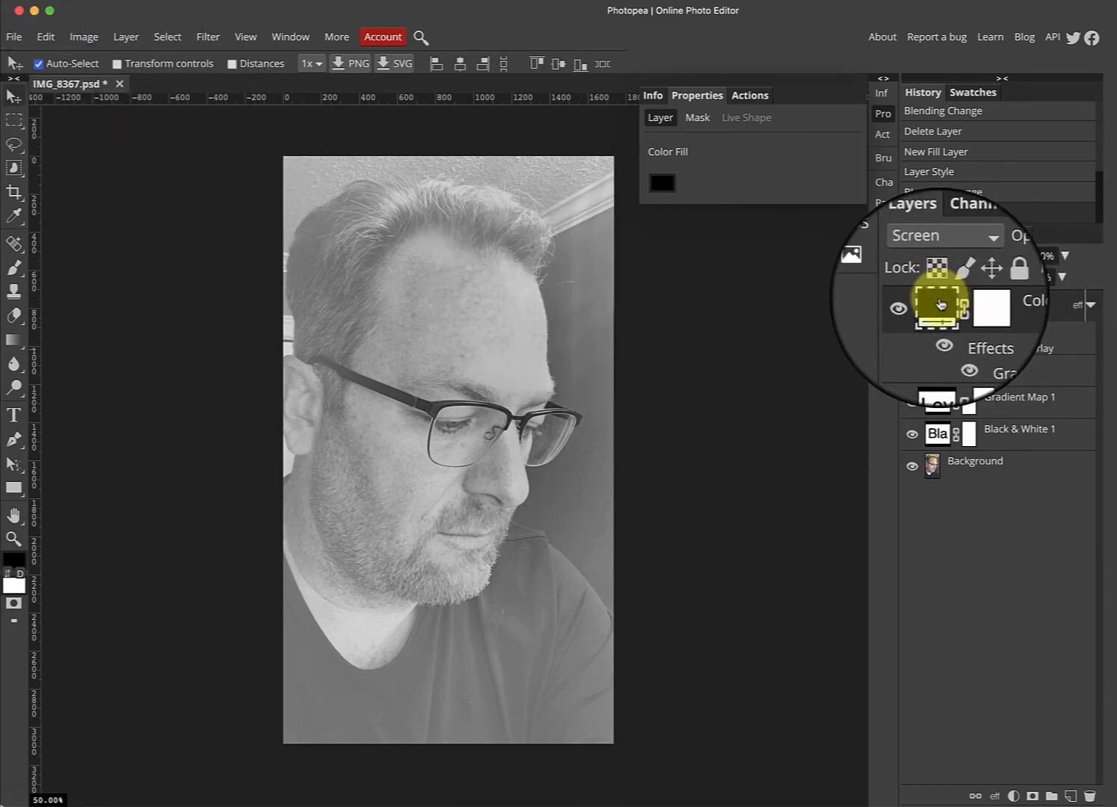
- Place the scratch texture file "1 D and S.jpg" into the document above the Color Fill layer
{"action": "left_click", "coordinate": [14, 37]}
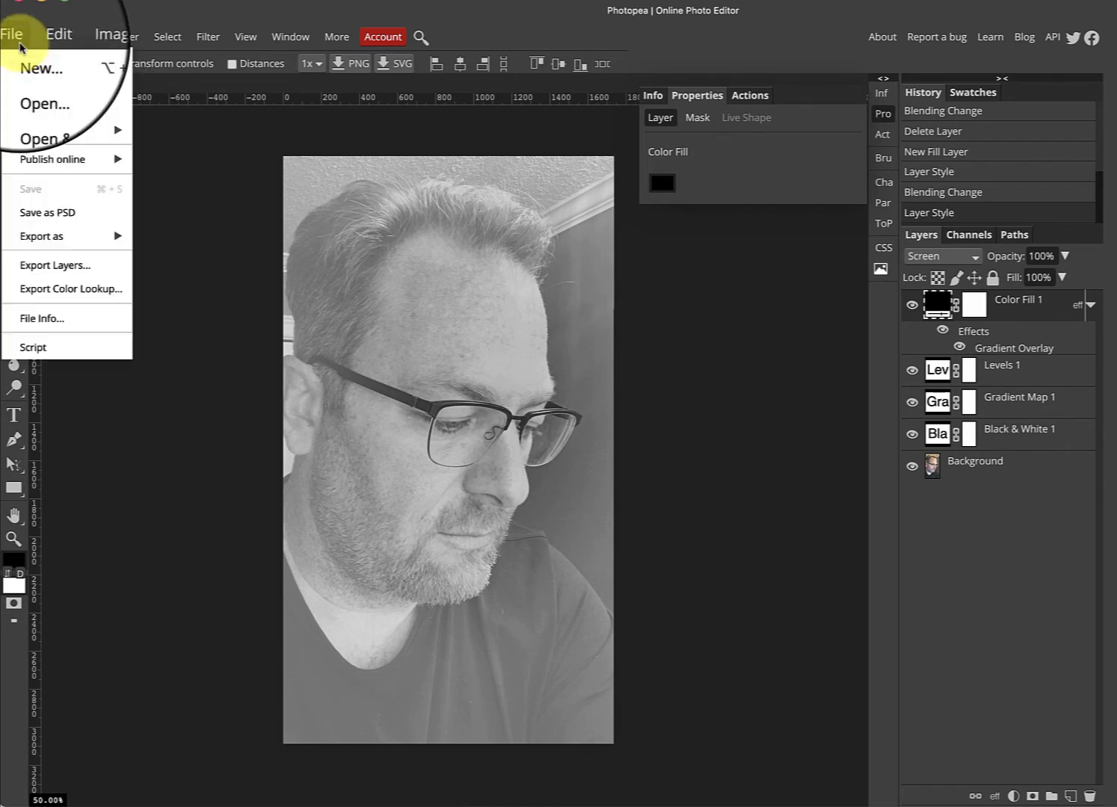
{"action": "left_click", "coordinate": [36, 109]}
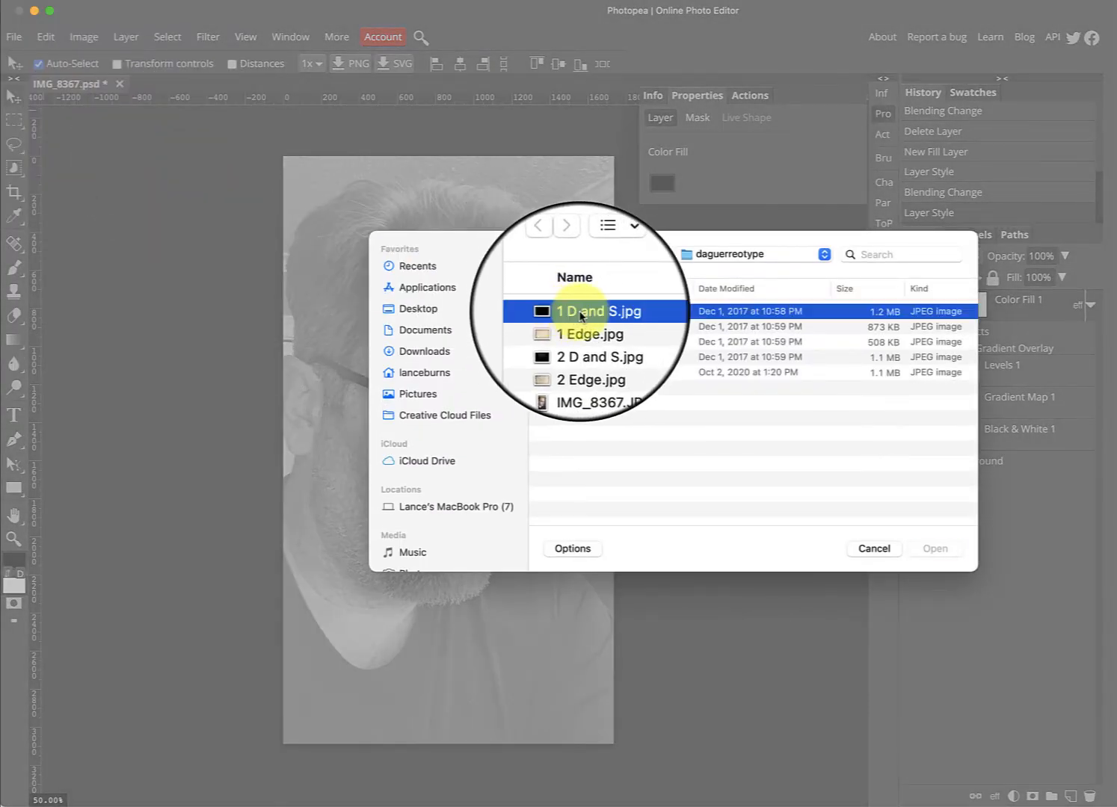
{"action": "left_click", "coordinate": [581, 317]}
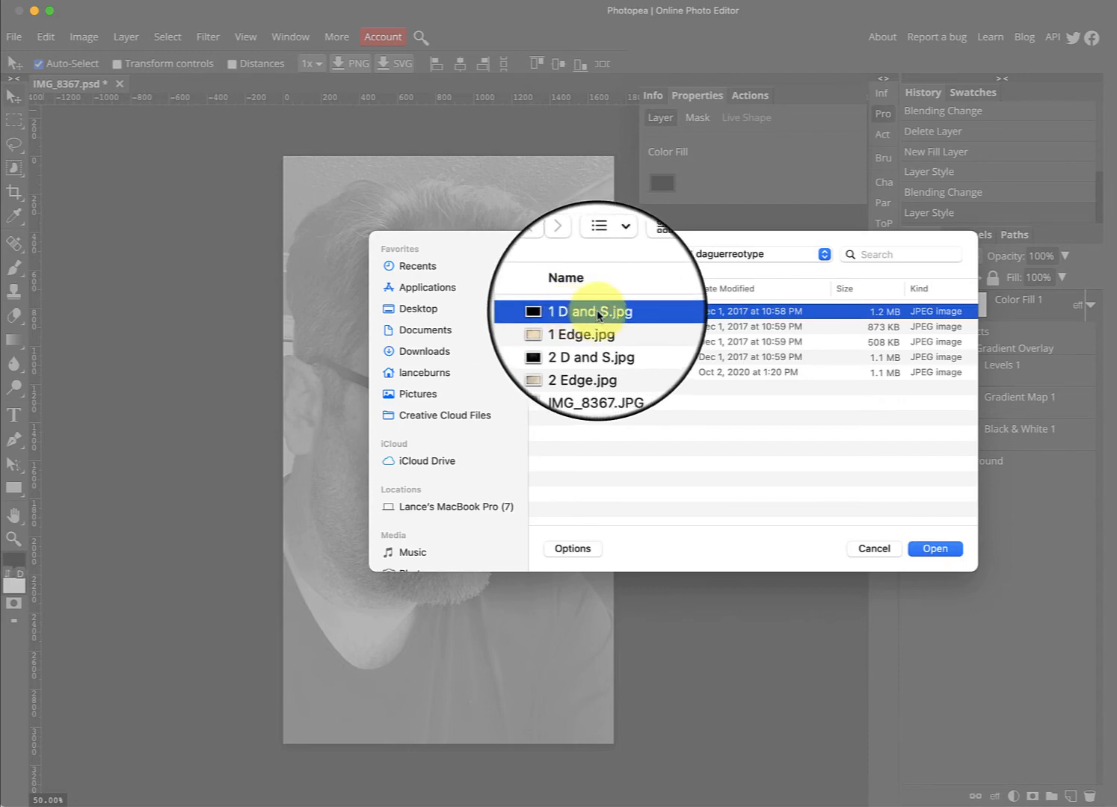
{"action": "left_click", "coordinate": [939, 551]}
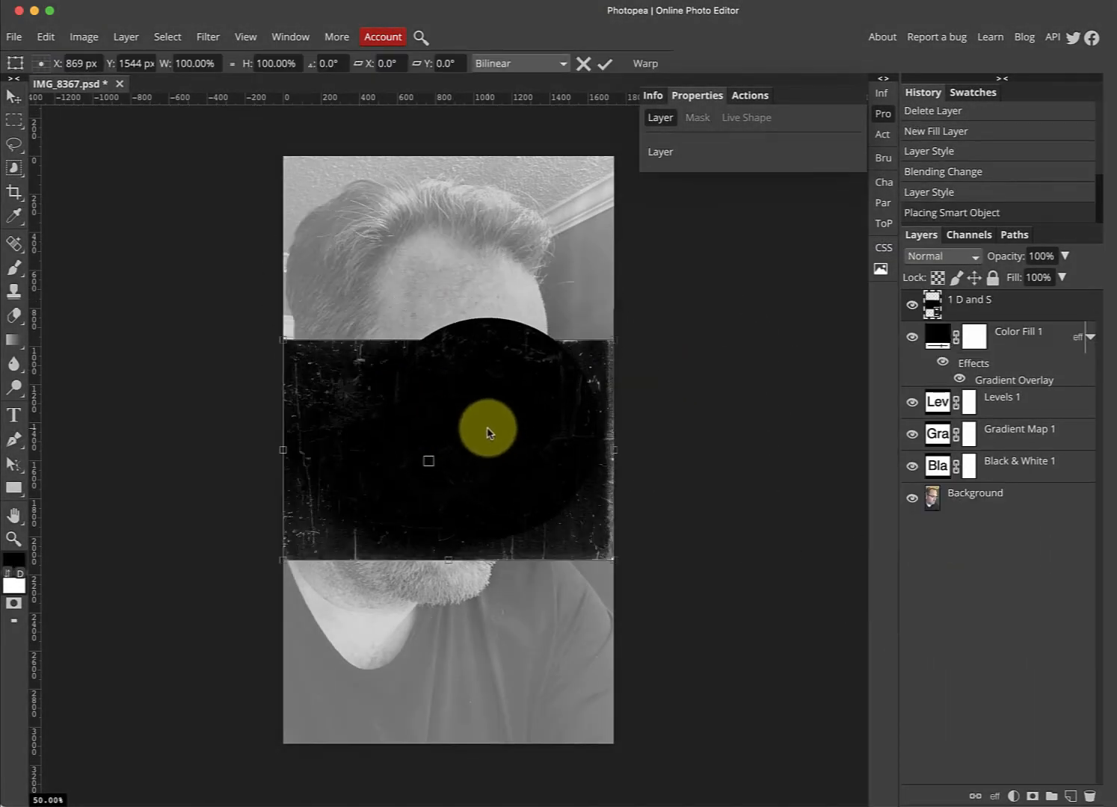
- Rotate the placed scratch texture 90° clockwise so it matches the portrait orientation
{"action": "left_click_drag", "start_coordinate": [458, 391], "coordinate": [304, 203]}
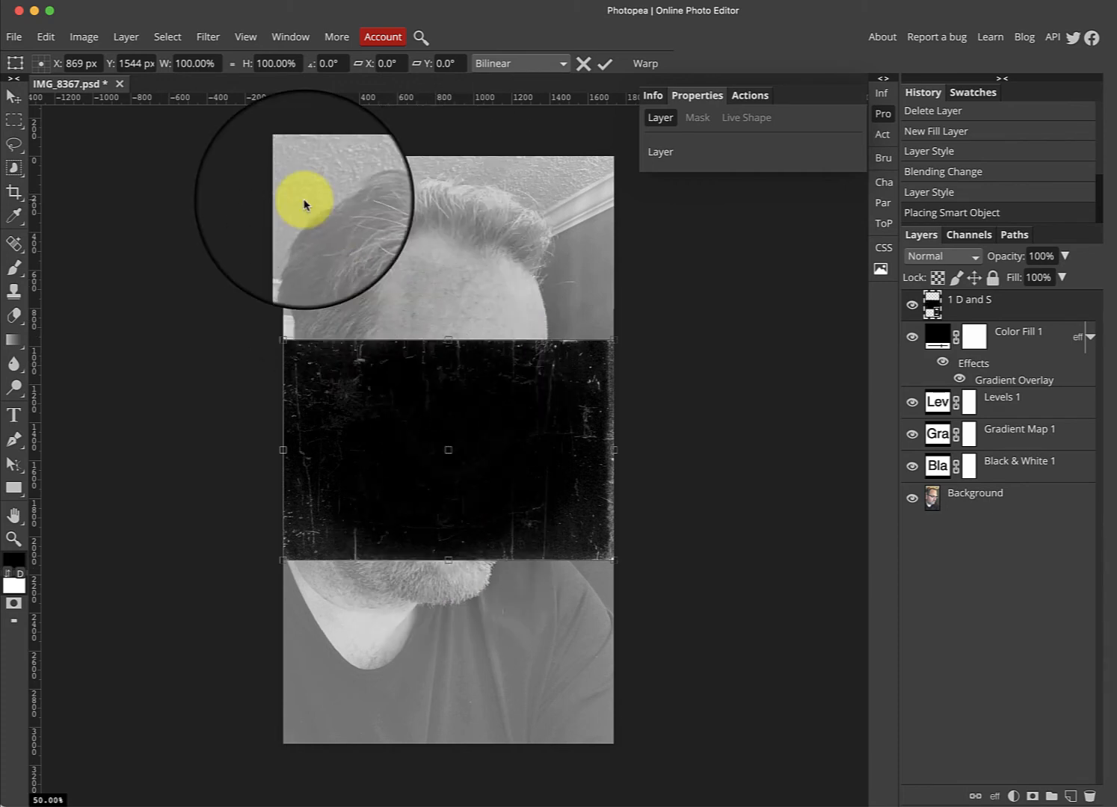
{"action": "left_click", "coordinate": [84, 36]}
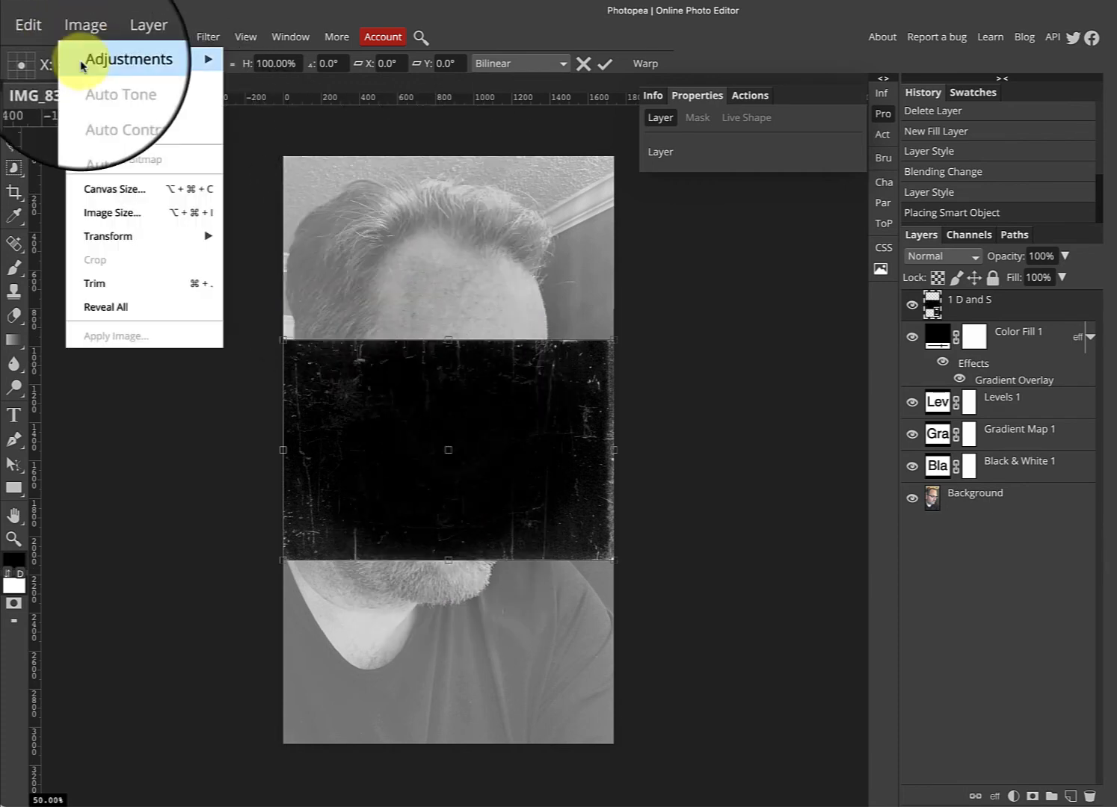
{"action": "mouse_move", "coordinate": [46, 38]}
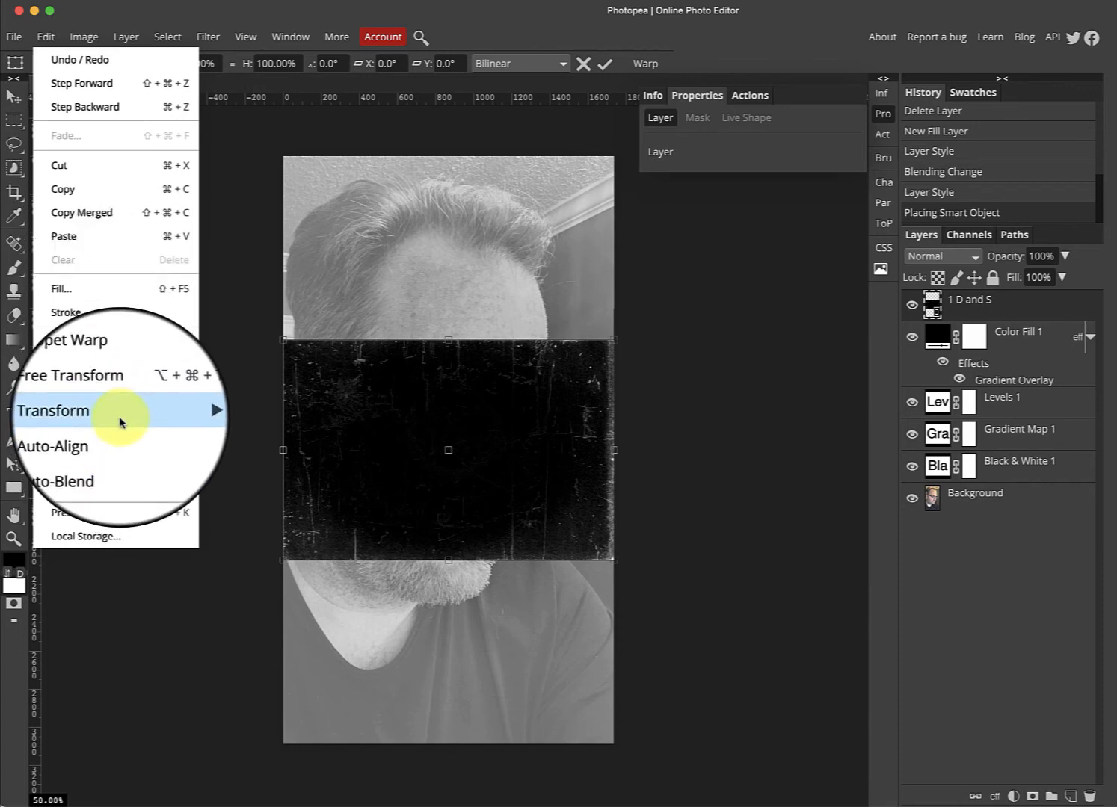
{"action": "mouse_move", "coordinate": [119, 422]}
{"action": "left_click", "coordinate": [253, 567]}
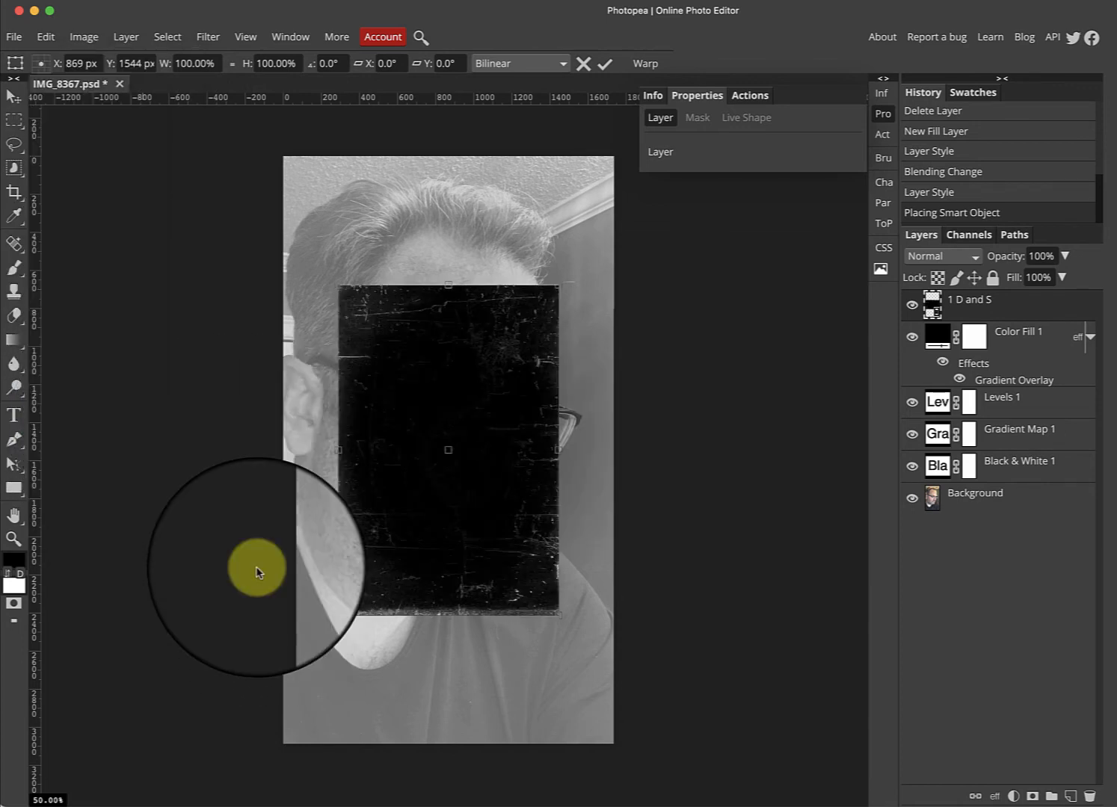
- Stretch the scratch texture from the canvas's upper-left corner to cover the whole photo, and set its blend mode to Screen
{"action": "left_click_drag", "start_coordinate": [411, 381], "coordinate": [359, 260]}
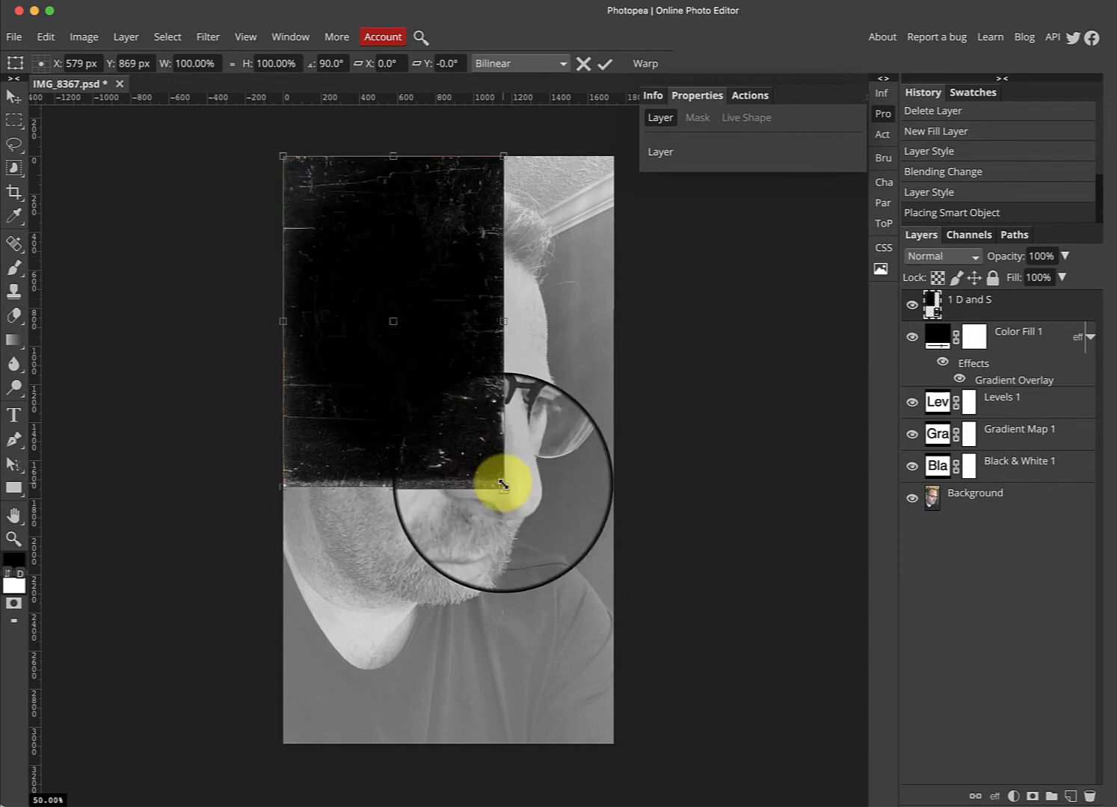
{"action": "left_click_drag", "start_coordinate": [503, 487], "coordinate": [613, 746]}
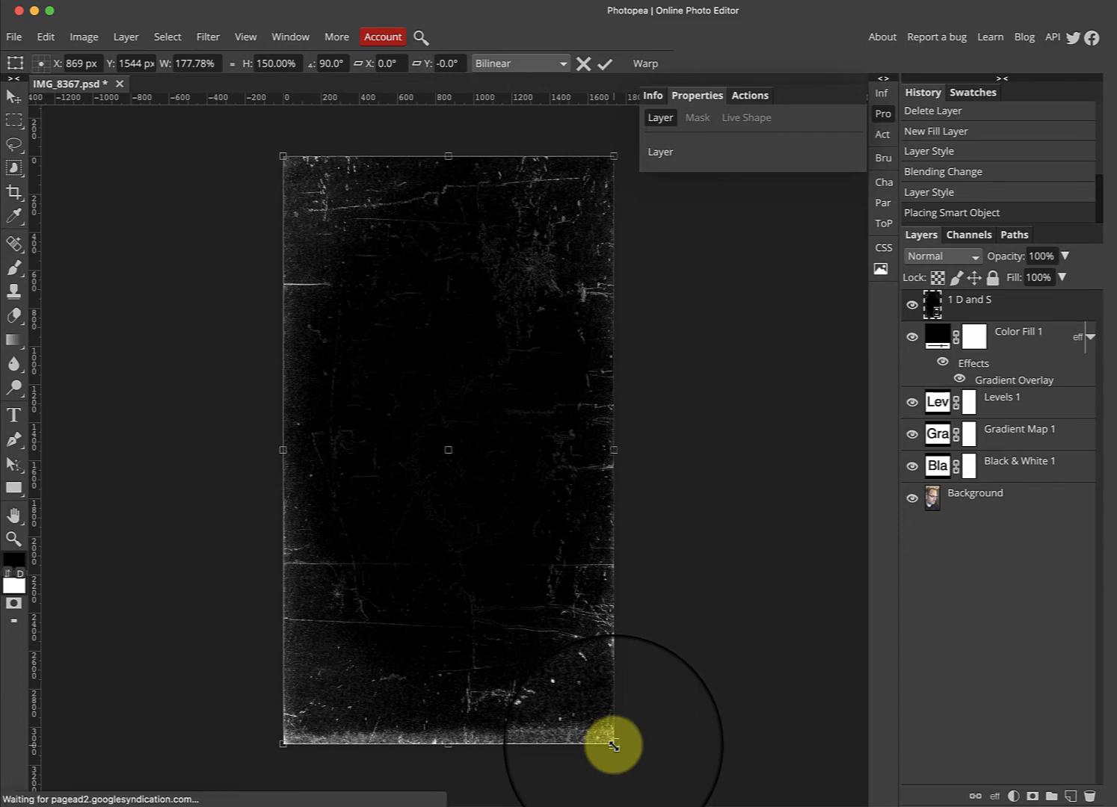
{"action": "left_click", "coordinate": [607, 67]}
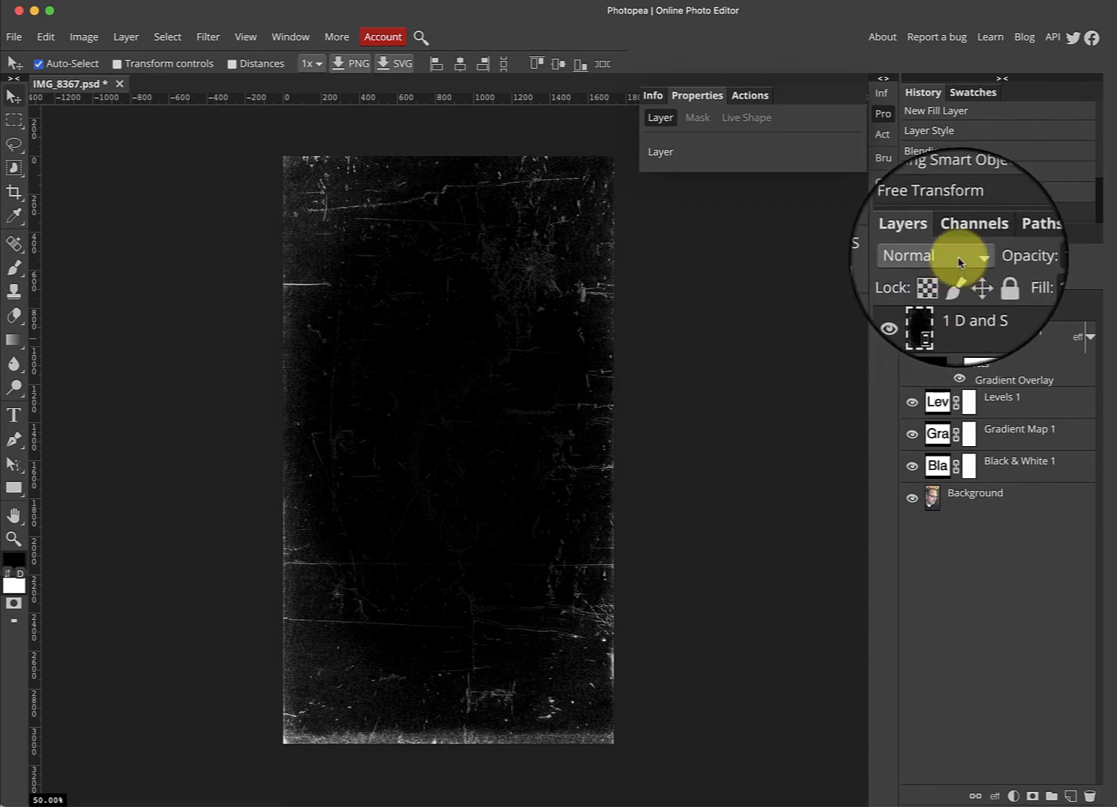
{"action": "left_click", "coordinate": [957, 255]}
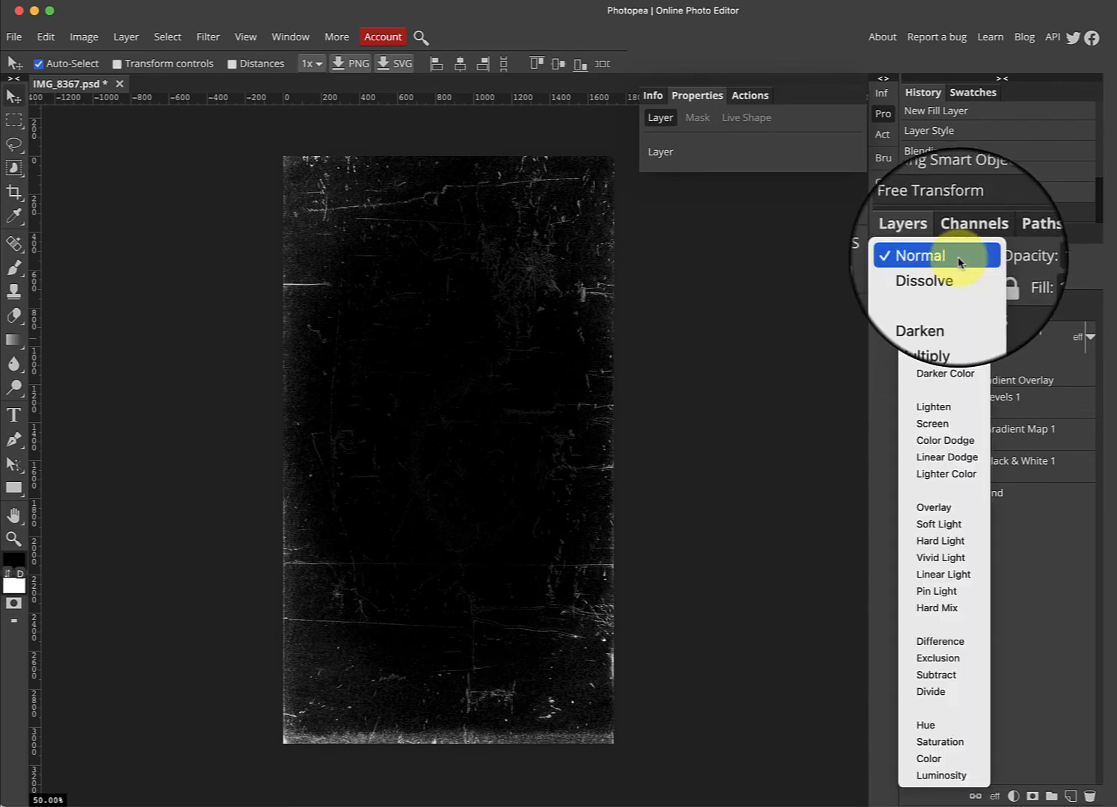
{"action": "left_click", "coordinate": [941, 424]}
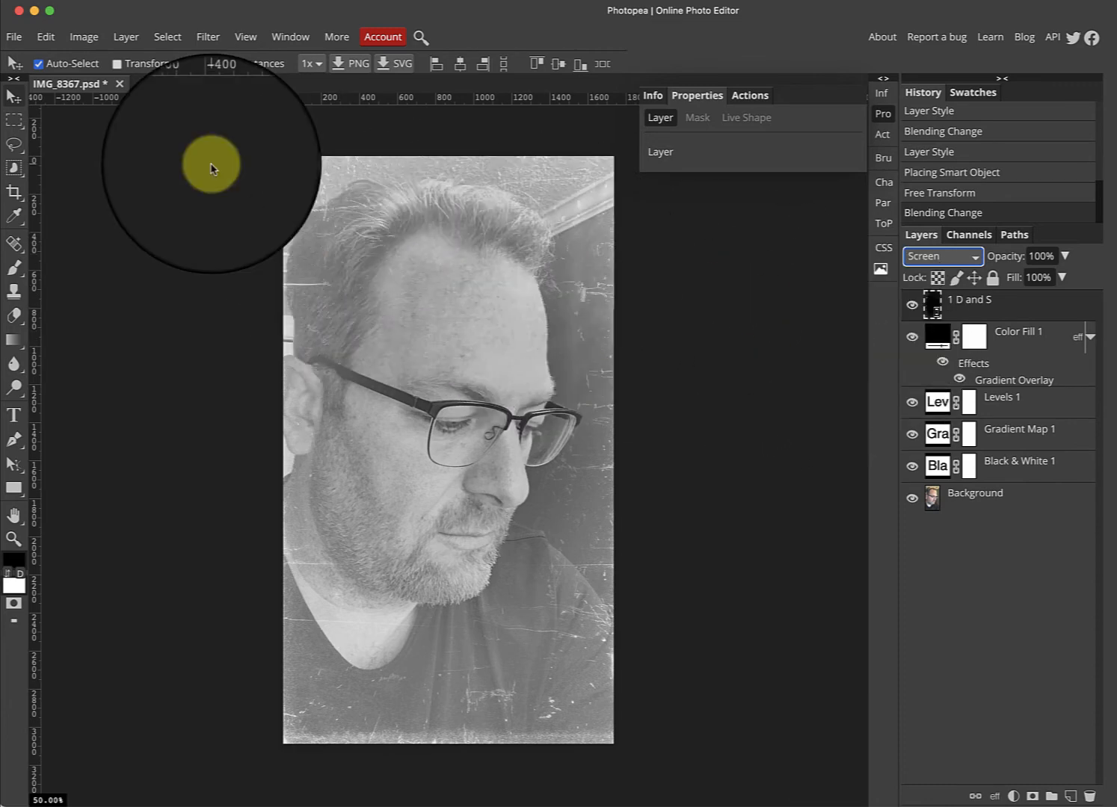
- Place the second scratch texture file "2 D and S.jpg" into the document above the first scratch layer
{"action": "left_click", "coordinate": [23, 41]}
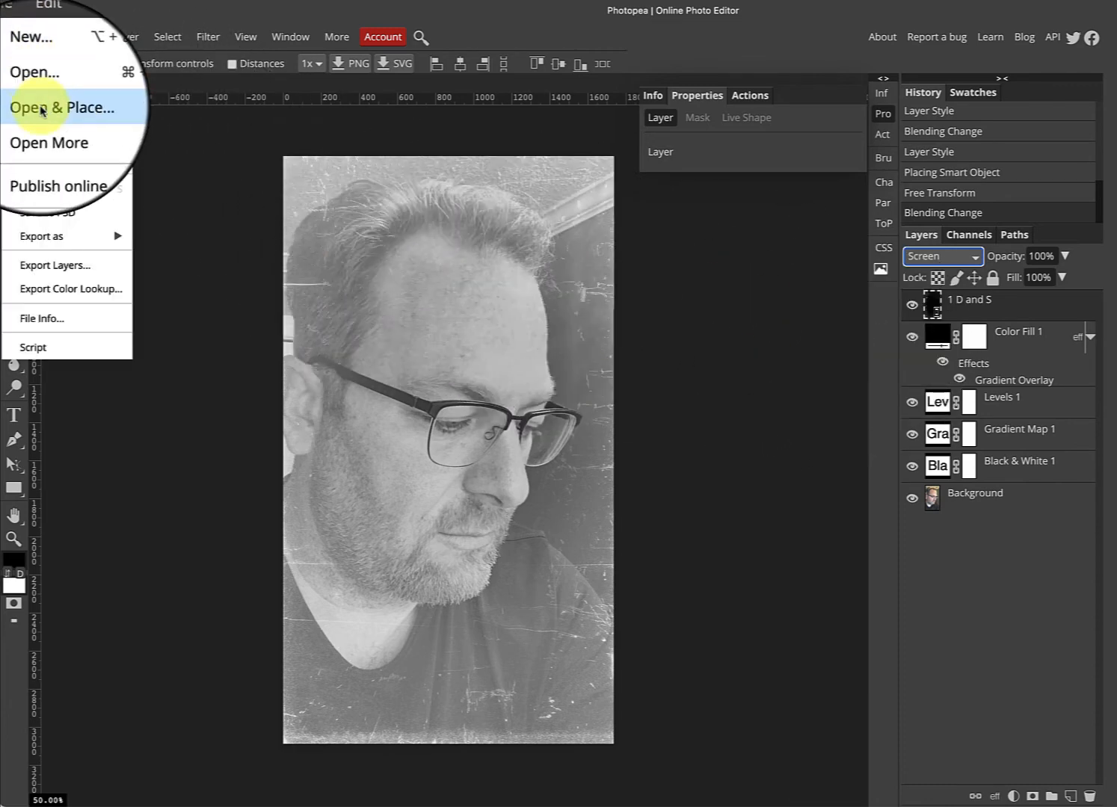
{"action": "left_click", "coordinate": [68, 106]}
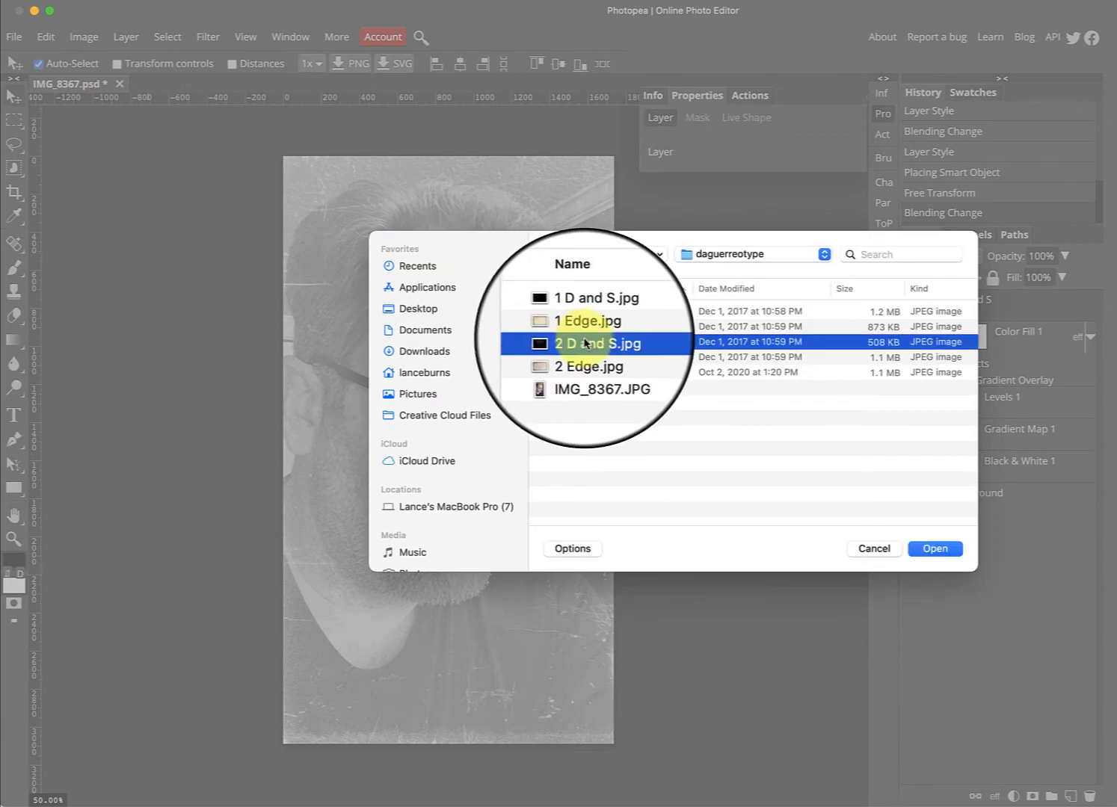
{"action": "left_click", "coordinate": [925, 549]}
- Rotate the placed "2 D and S" texture 90° counterclockwise into portrait orientation and turn it a further 180°
{"action": "left_click", "coordinate": [45, 37]}
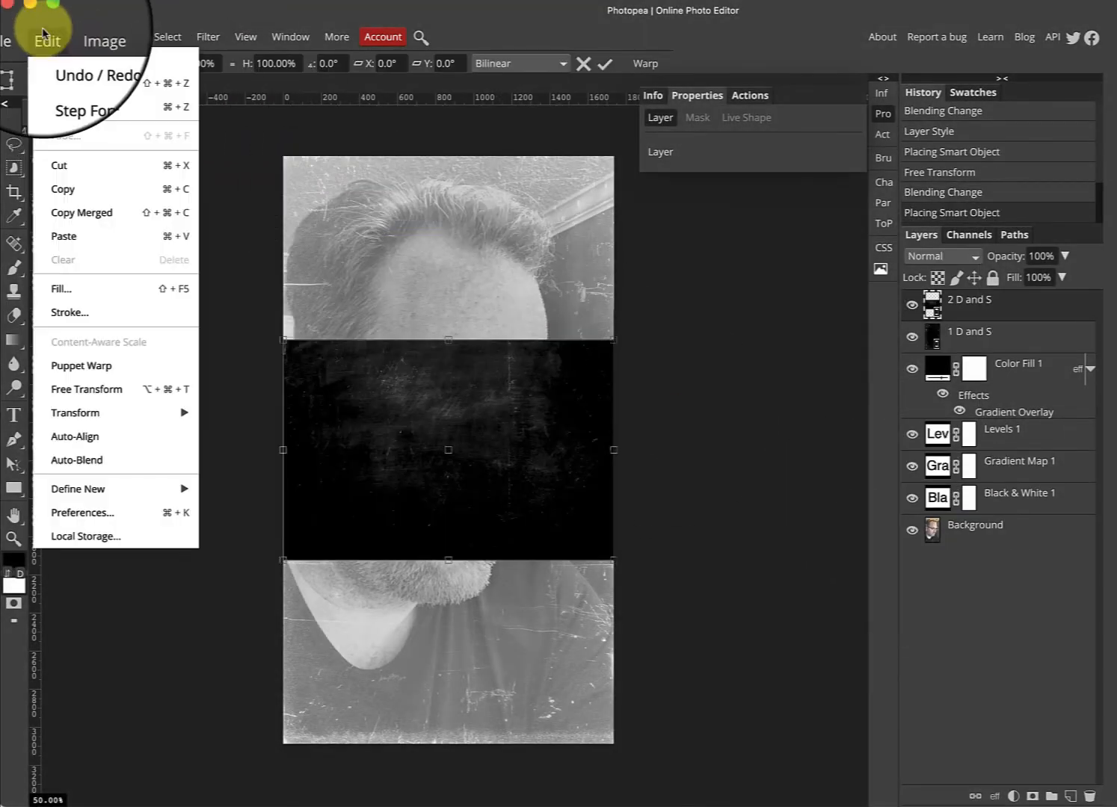
{"action": "mouse_move", "coordinate": [75, 412]}
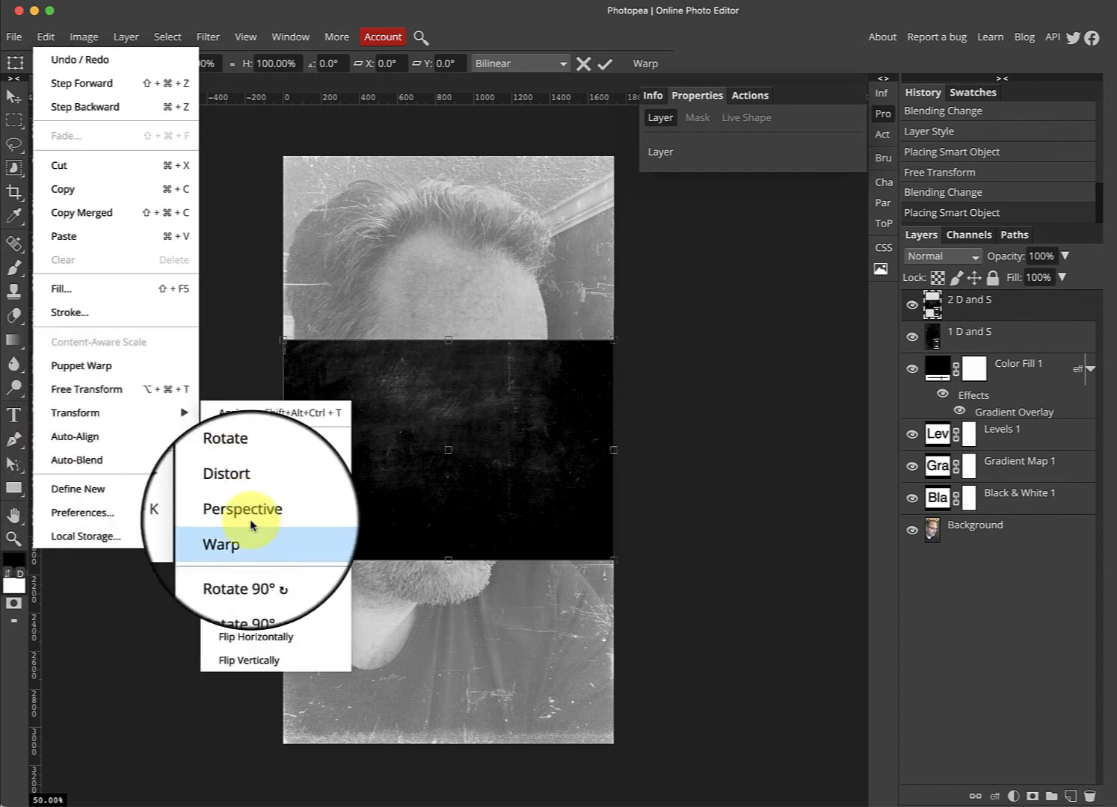
{"action": "left_click", "coordinate": [252, 586]}
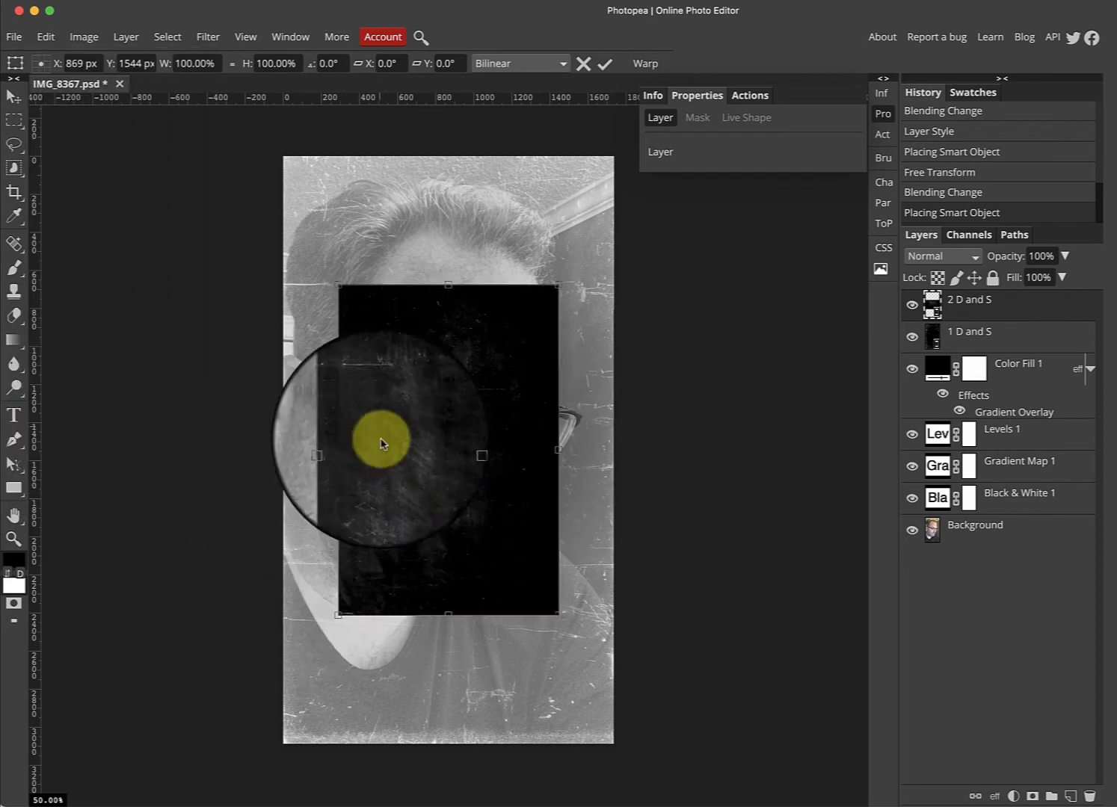
{"action": "left_click", "coordinate": [46, 36]}
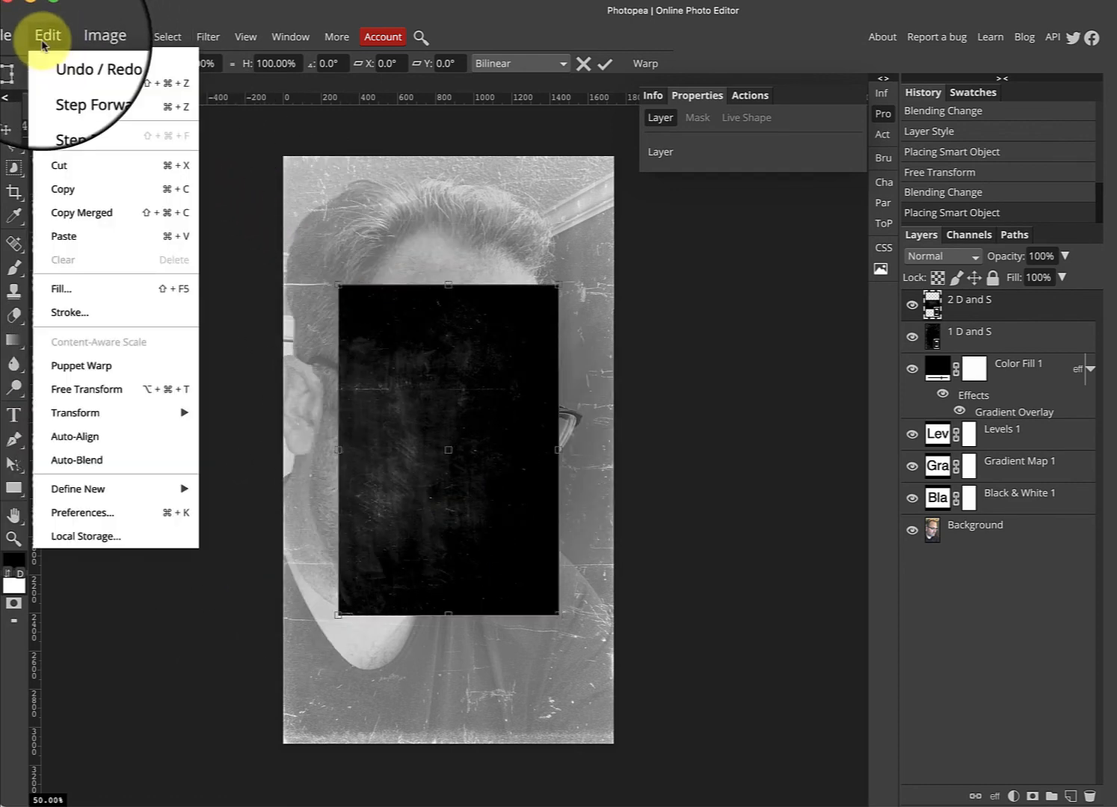
{"action": "mouse_move", "coordinate": [150, 414]}
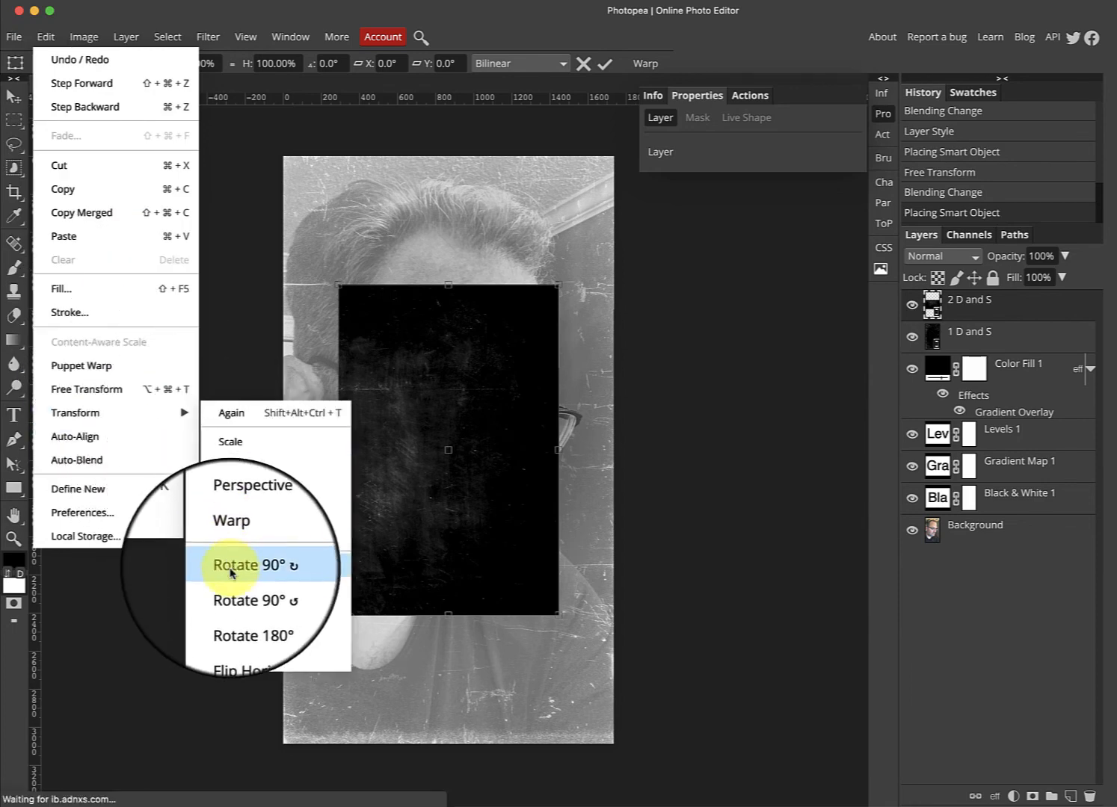
{"action": "left_click", "coordinate": [233, 612]}
- Stretch the "2 D and S" texture from the canvas's upper-left corner over the whole photo, and set its blend mode to Screen
{"action": "left_click_drag", "start_coordinate": [406, 447], "coordinate": [352, 348]}
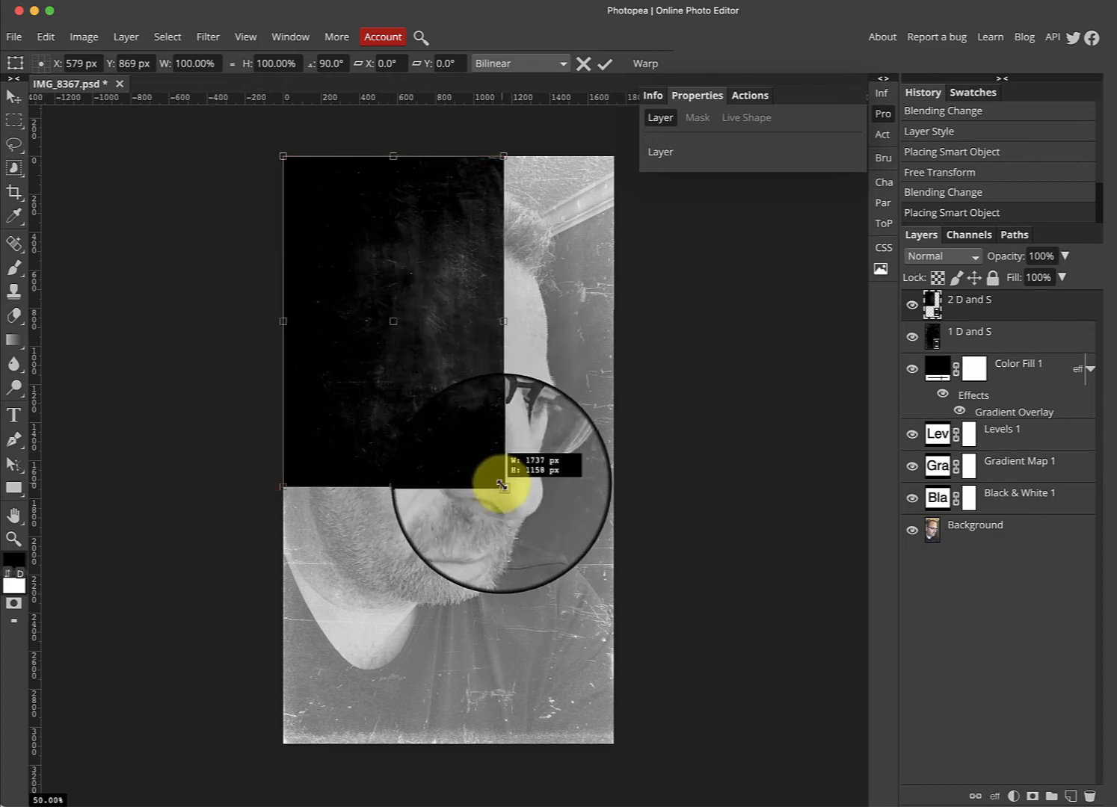
{"action": "left_click_drag", "start_coordinate": [503, 486], "coordinate": [614, 745]}
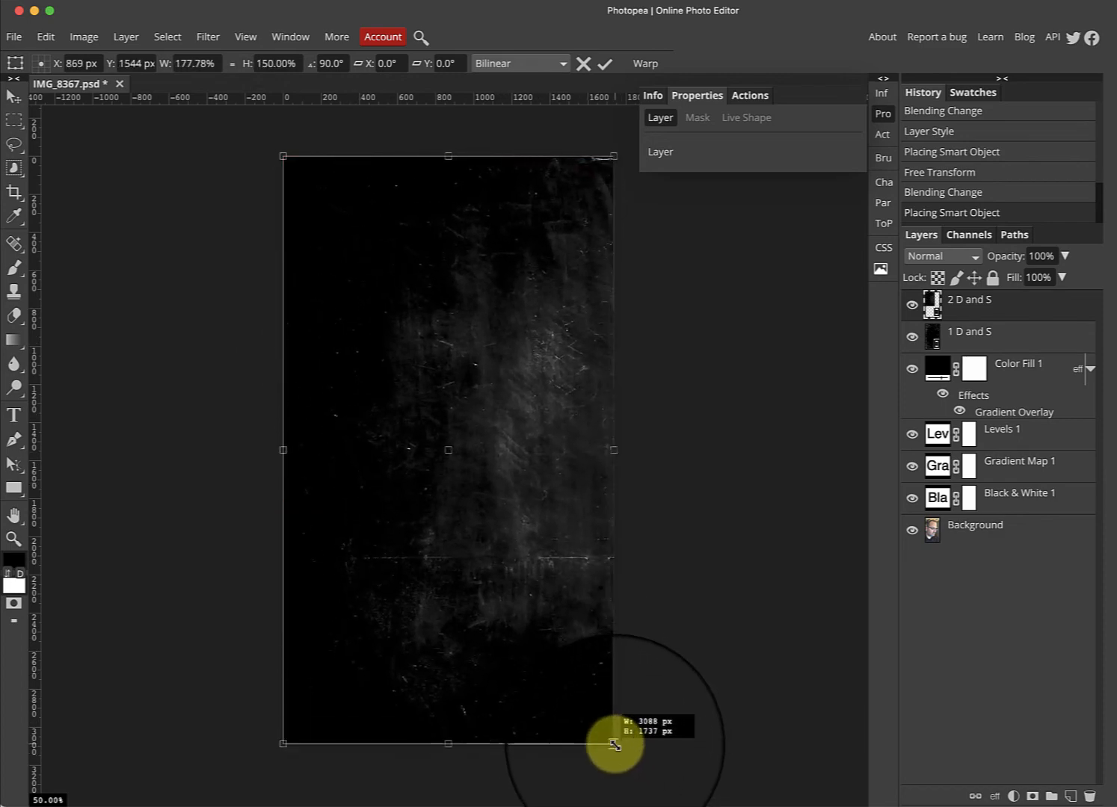
{"action": "left_click", "coordinate": [608, 72]}
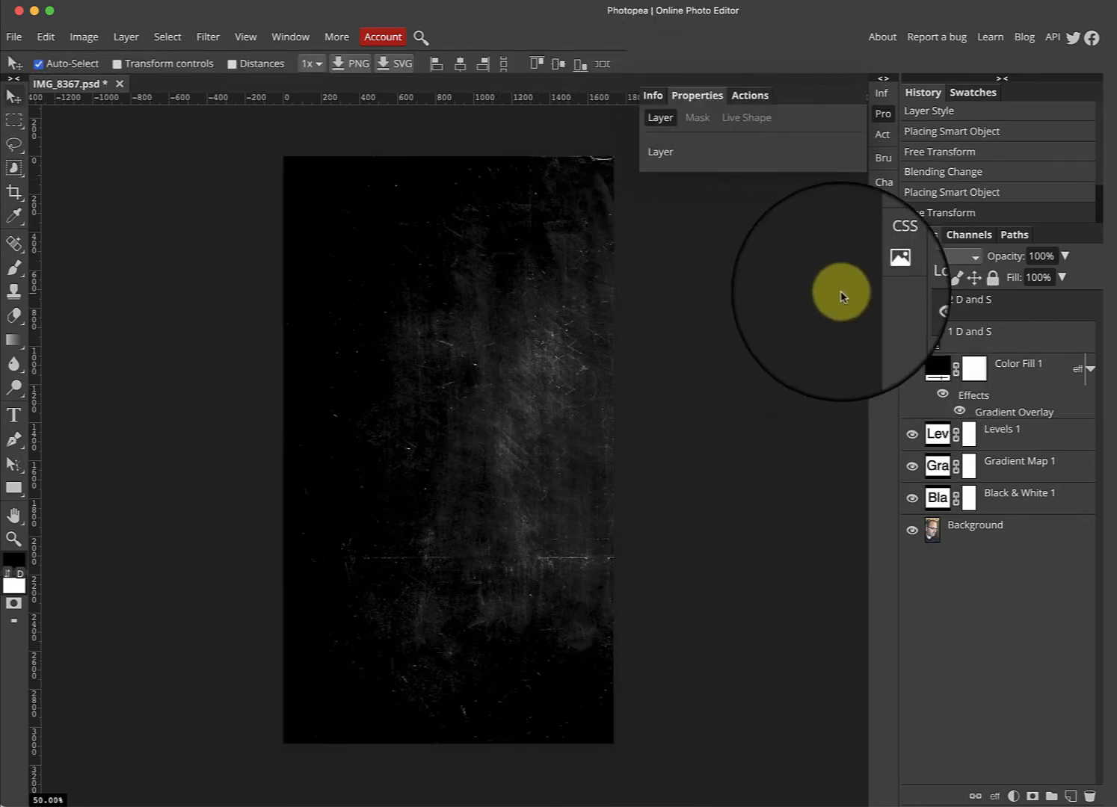
{"action": "left_click", "coordinate": [937, 258]}
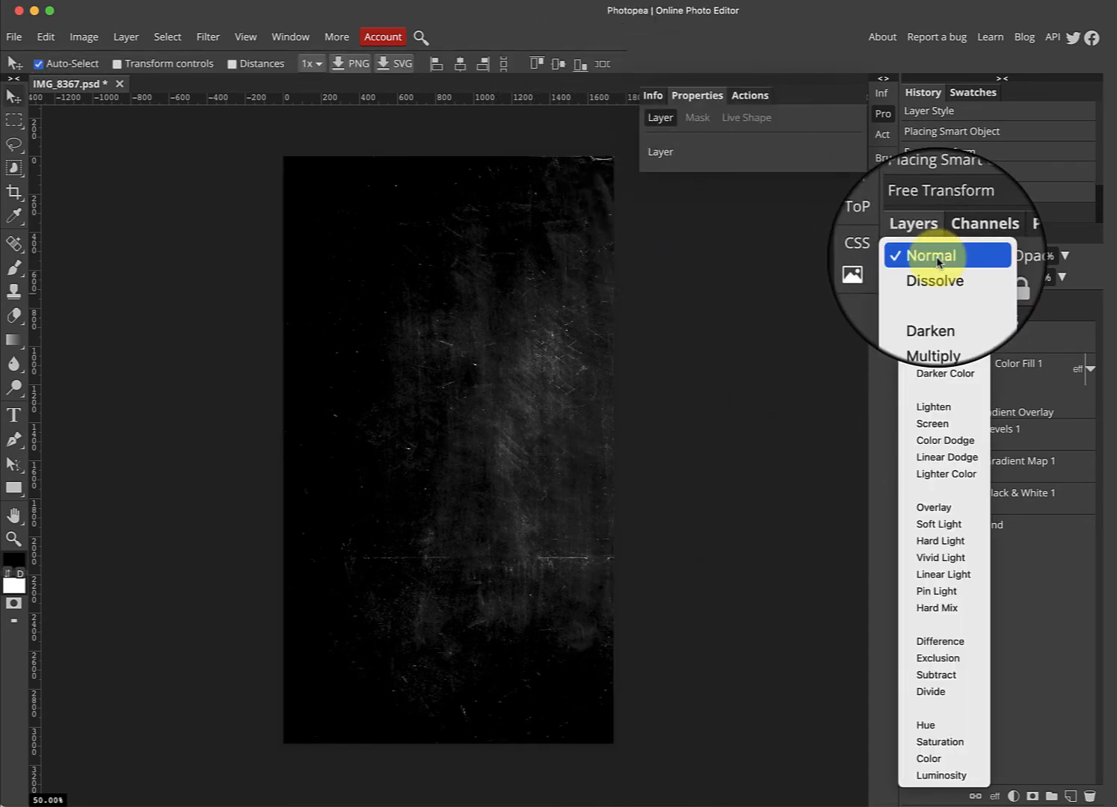
{"action": "left_click", "coordinate": [938, 430]}
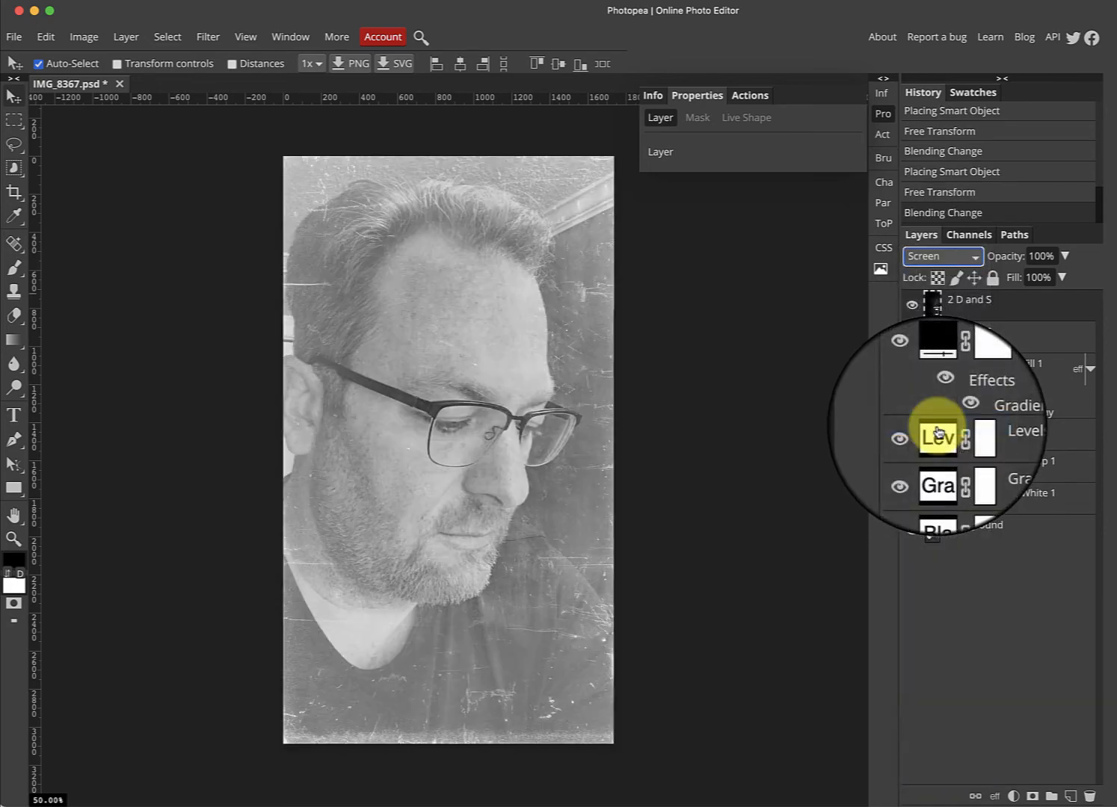
- Place the paper edge texture file "1 Edge.jpg" into the document above the scratch layers
{"action": "left_click", "coordinate": [25, 44]}
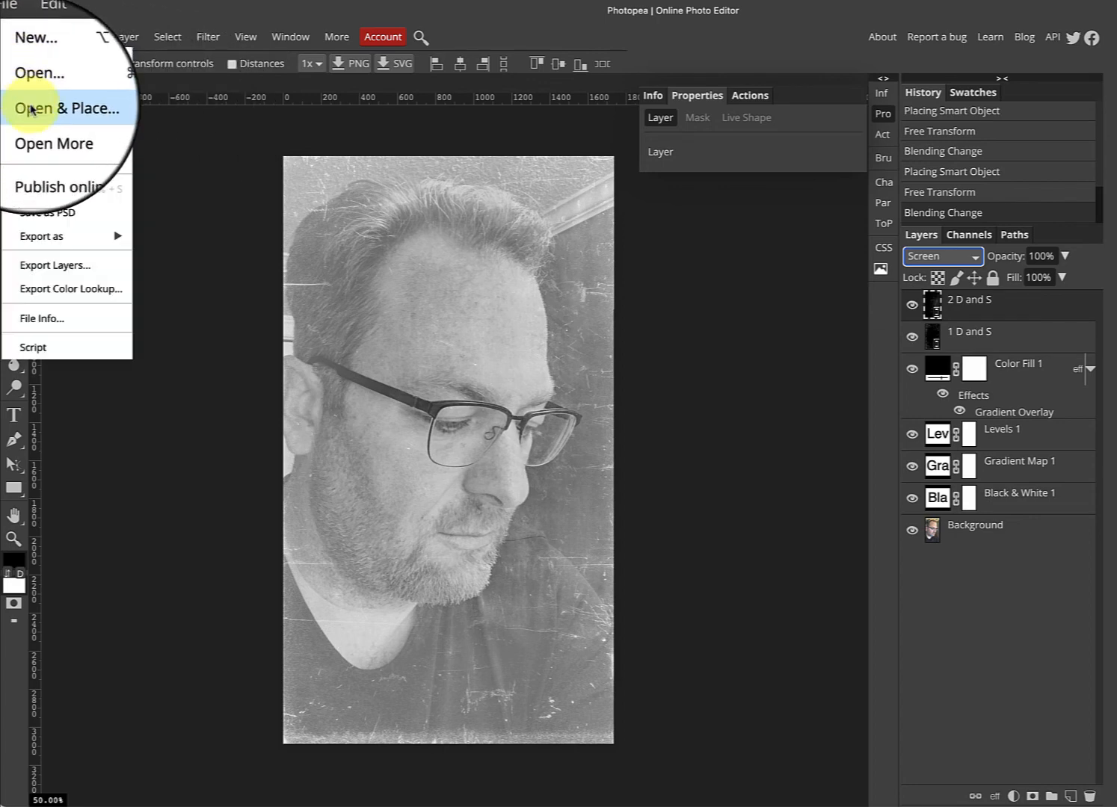
{"action": "left_click", "coordinate": [30, 110]}
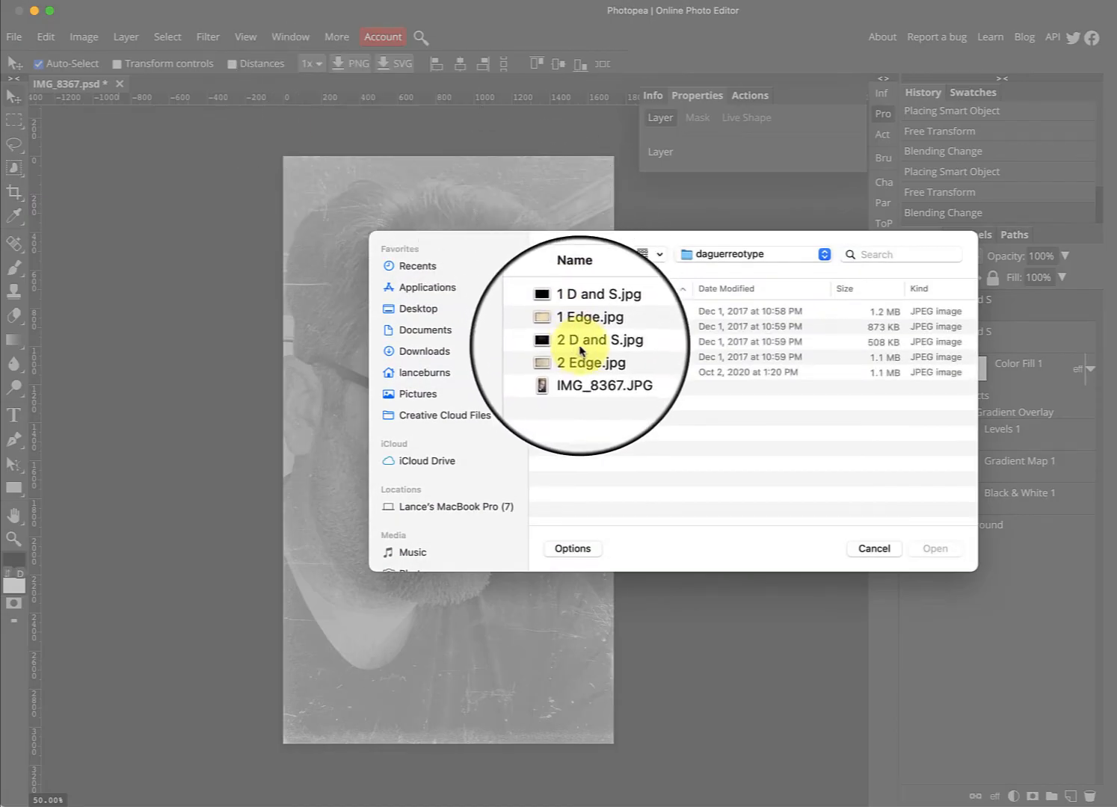
{"action": "left_click", "coordinate": [590, 327]}
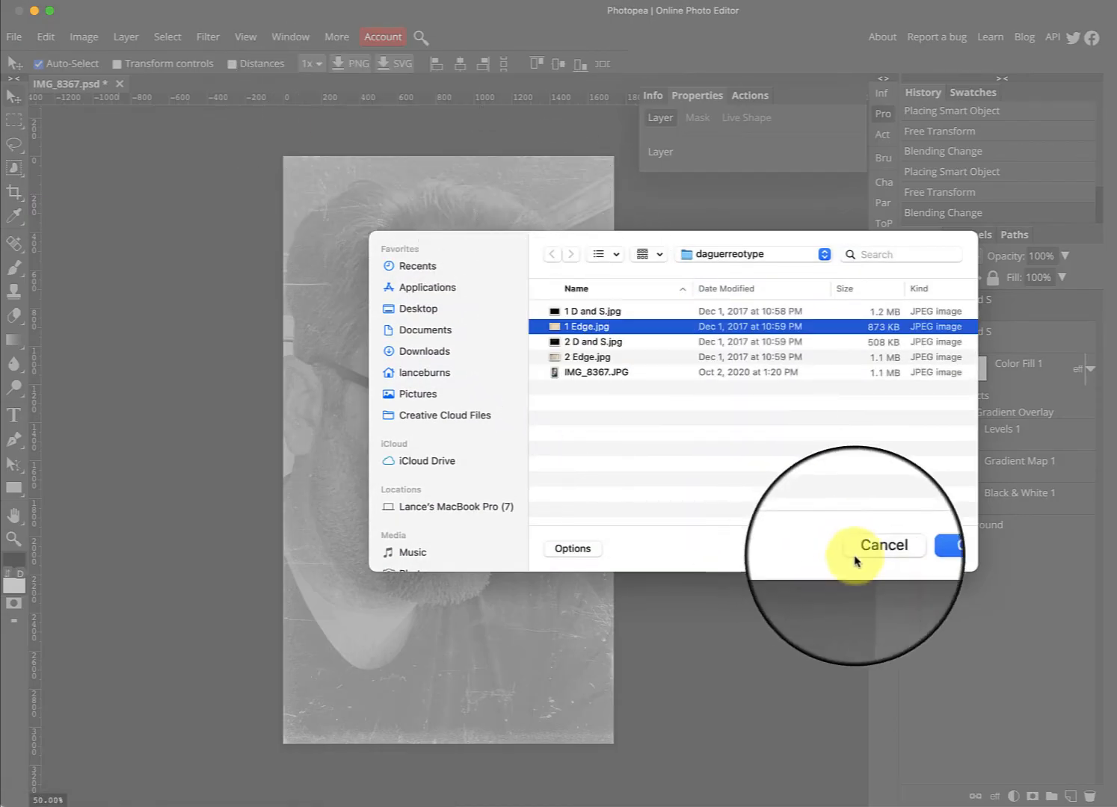
{"action": "left_click", "coordinate": [935, 548]}
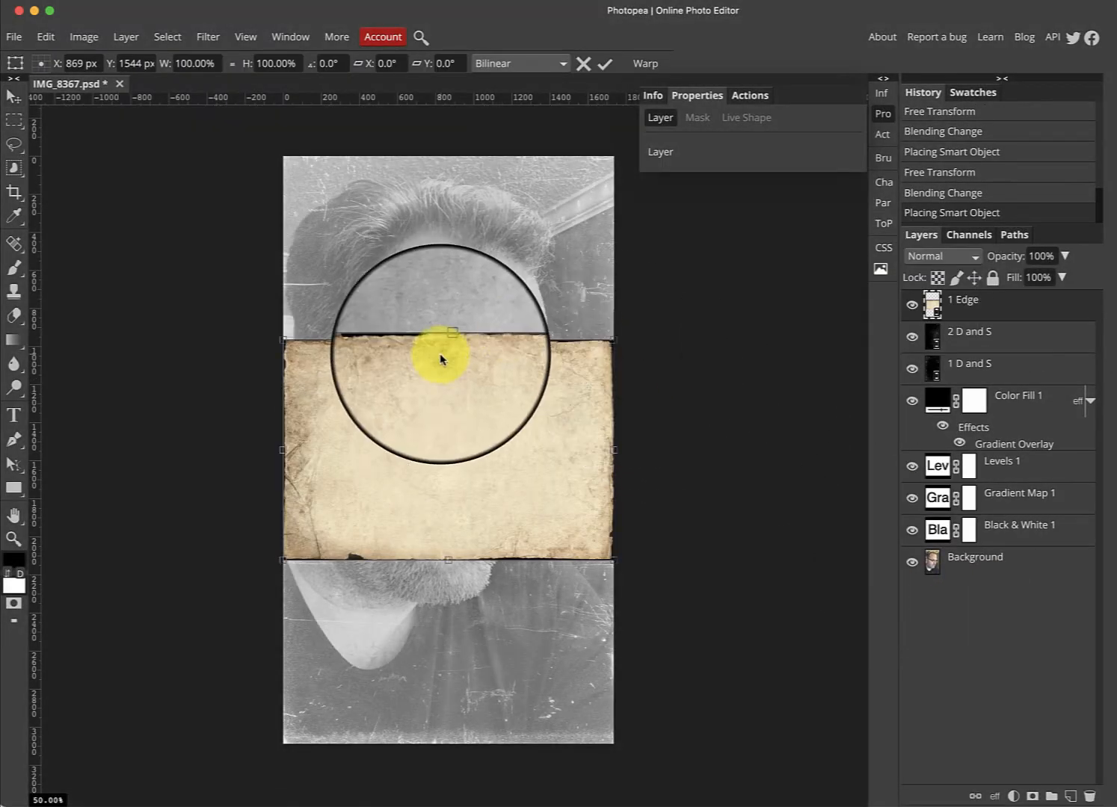
- Rotate the "1 Edge" texture 90° counterclockwise and stretch it from the canvas's upper-left corner to cover the whole photo
{"action": "left_click", "coordinate": [46, 37]}
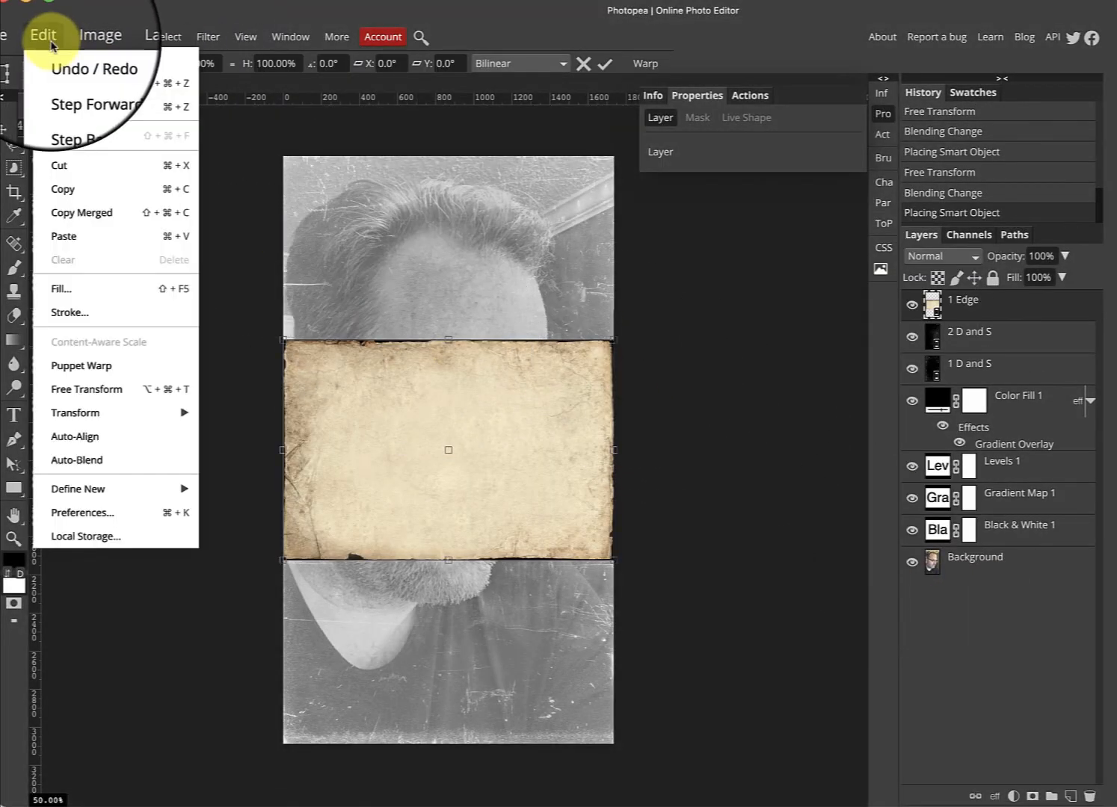
{"action": "mouse_move", "coordinate": [135, 413]}
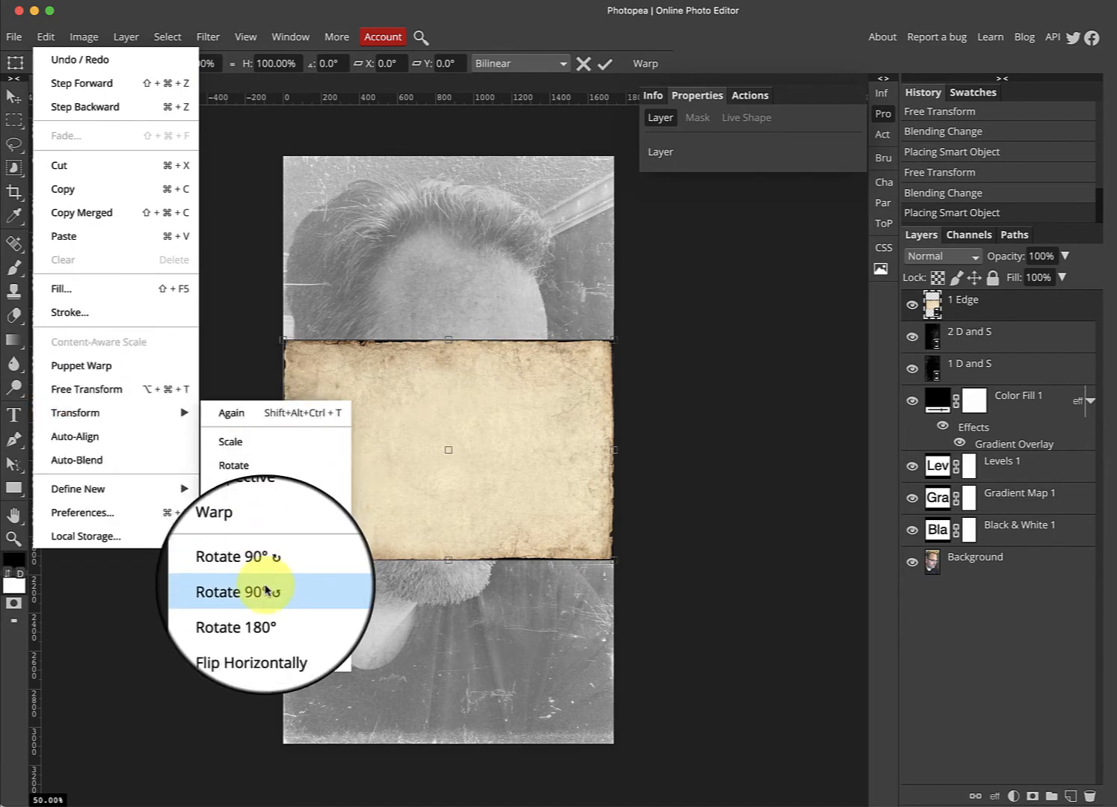
{"action": "left_click", "coordinate": [266, 591]}
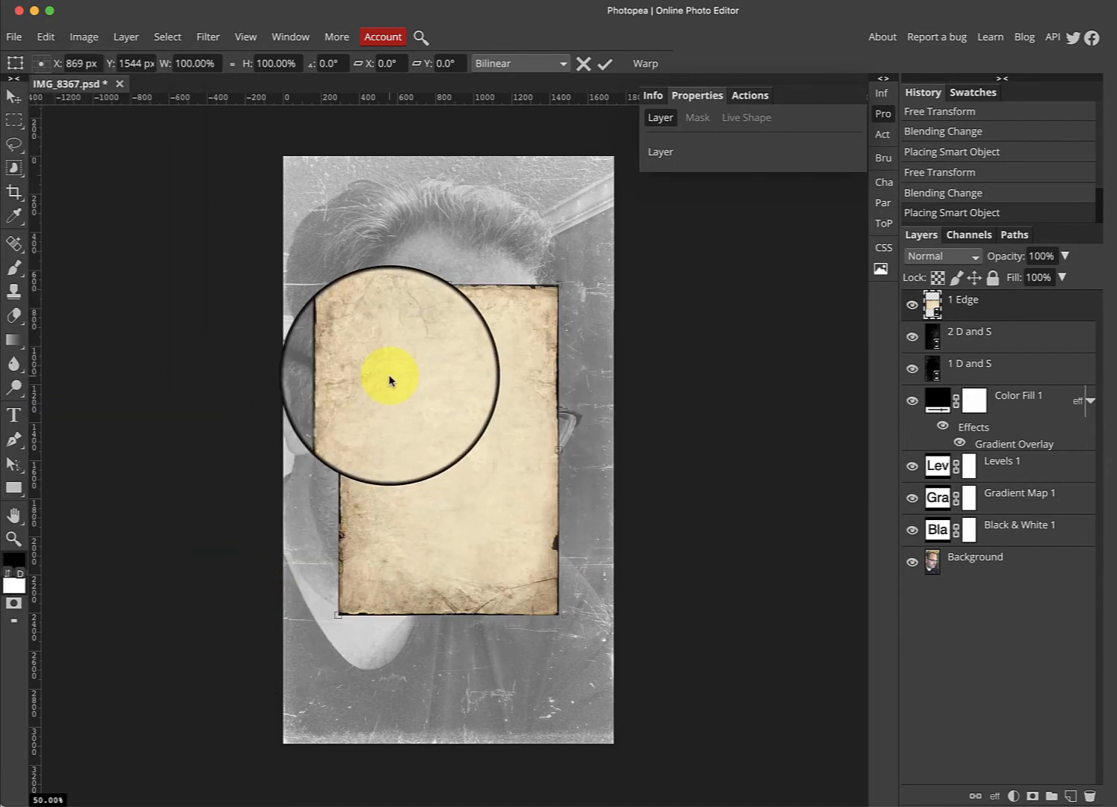
{"action": "left_click_drag", "start_coordinate": [391, 374], "coordinate": [333, 249]}
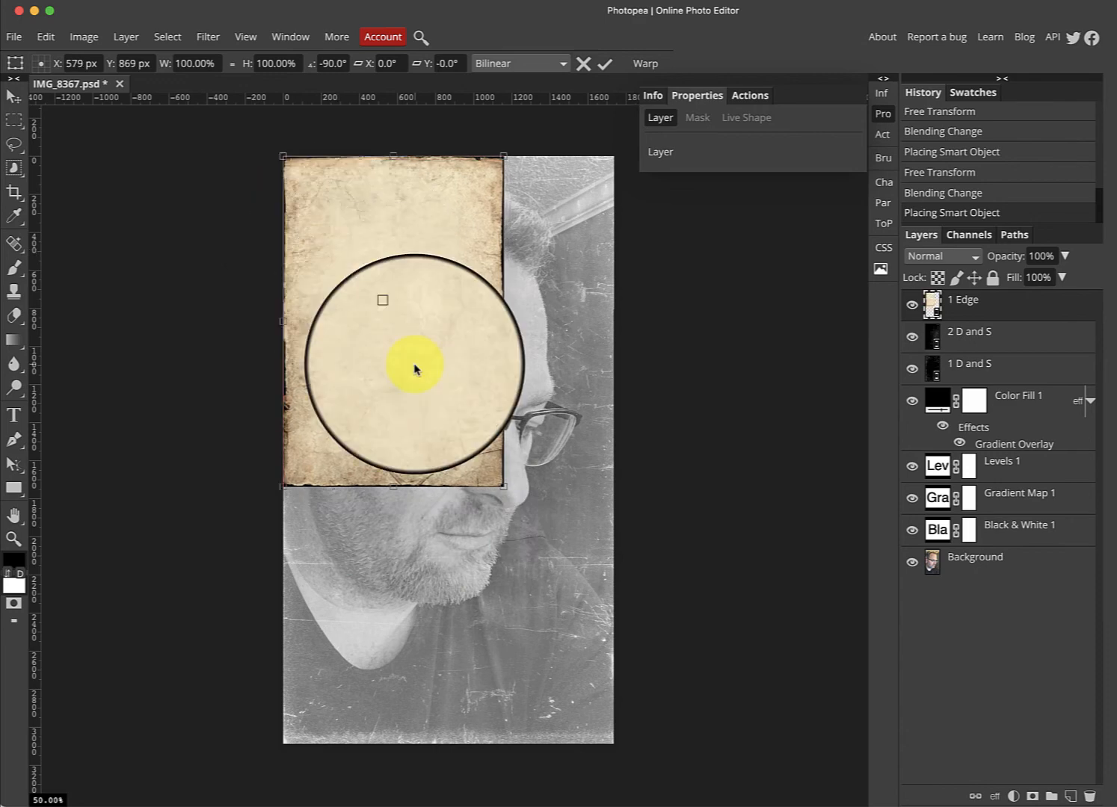
{"action": "left_click_drag", "start_coordinate": [503, 486], "coordinate": [613, 742]}
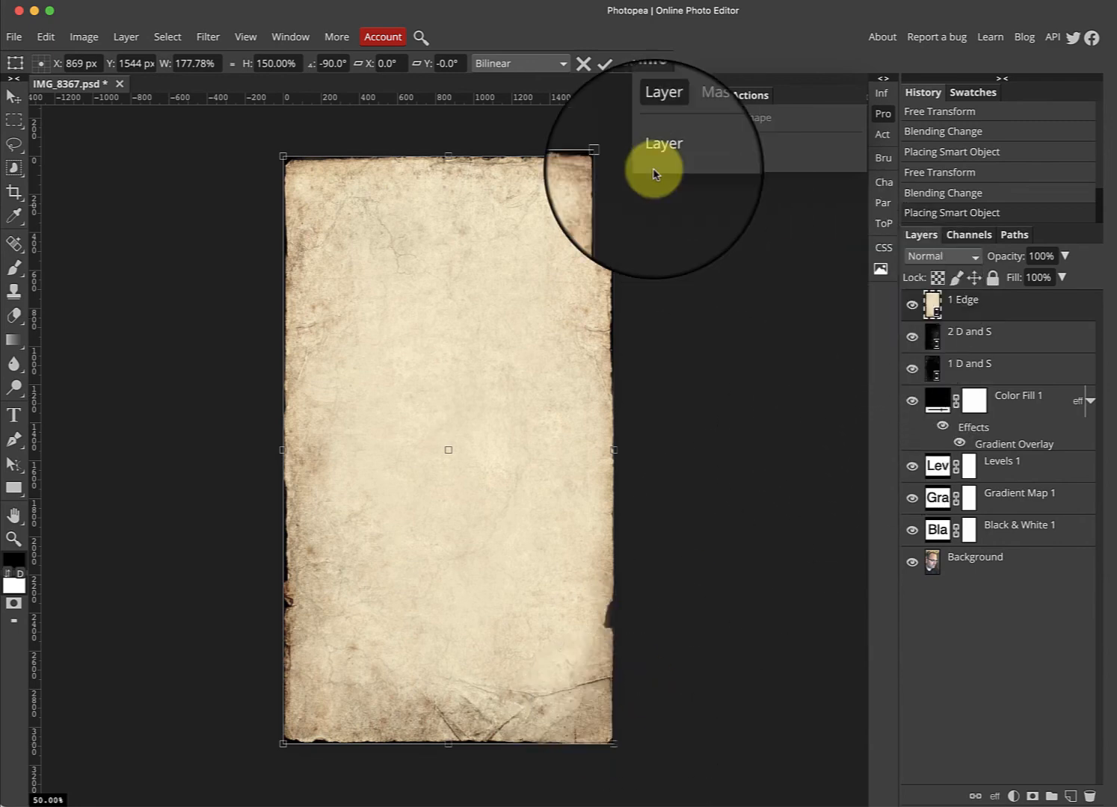
{"action": "left_click", "coordinate": [604, 65]}
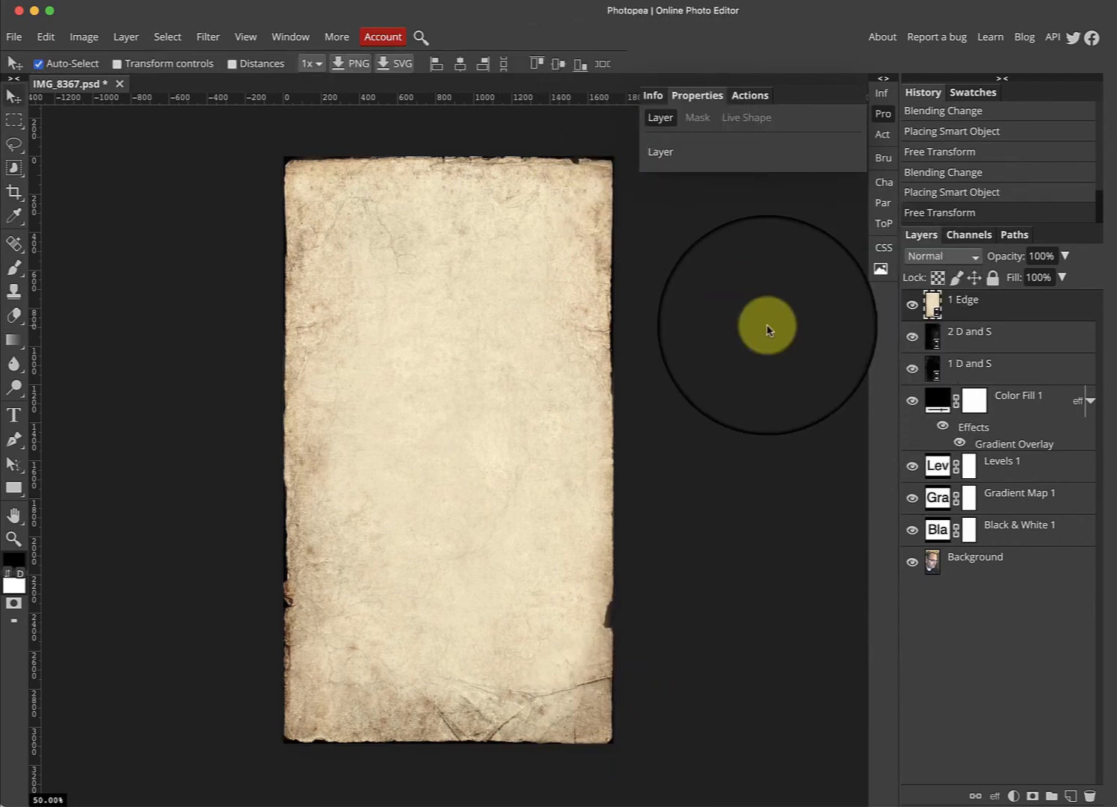
- Set the "1 Edge" layer's blend mode to Multiply and switch its visibility off and on to compare the effect
{"action": "left_click", "coordinate": [939, 255]}
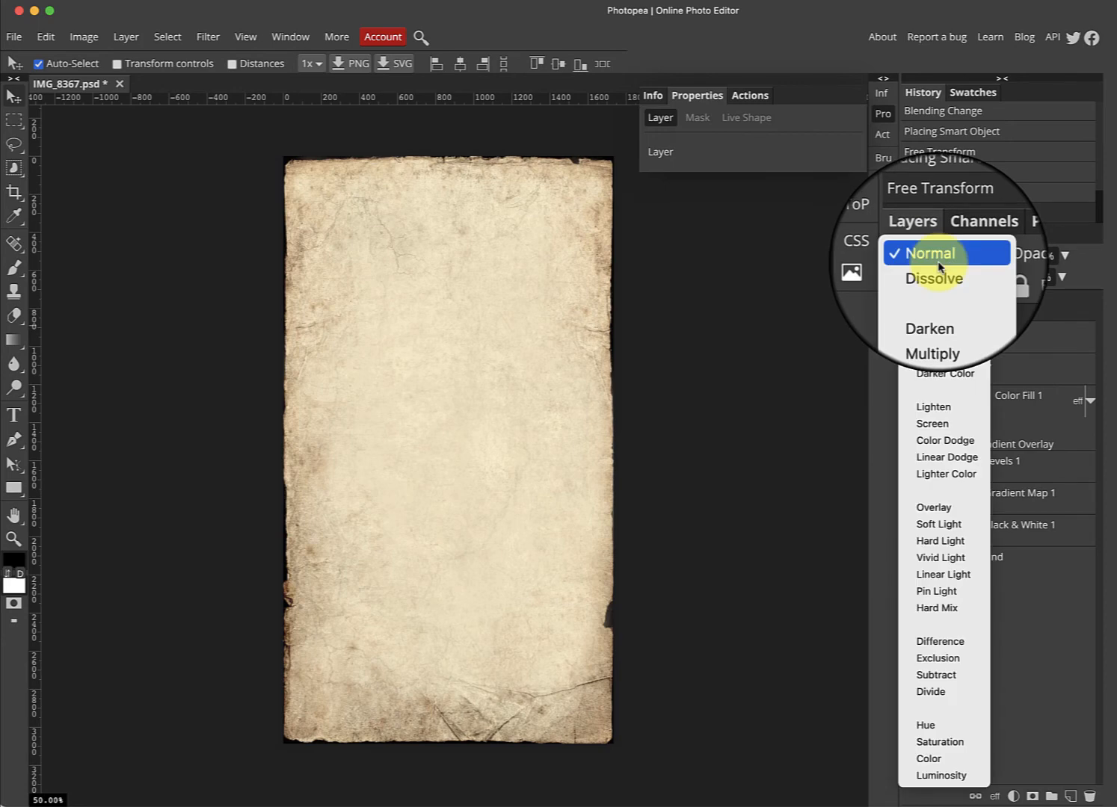
{"action": "left_click", "coordinate": [941, 325]}
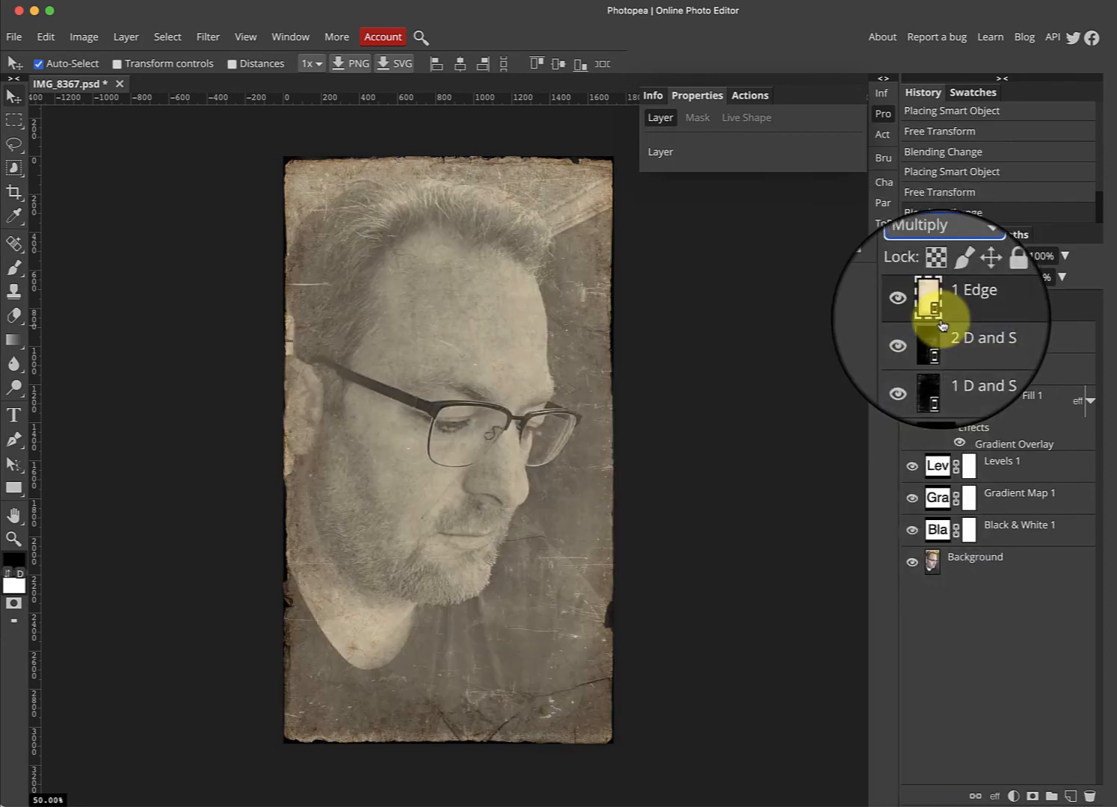
{"action": "left_click", "coordinate": [912, 306]}
{"action": "left_click", "coordinate": [912, 306]}
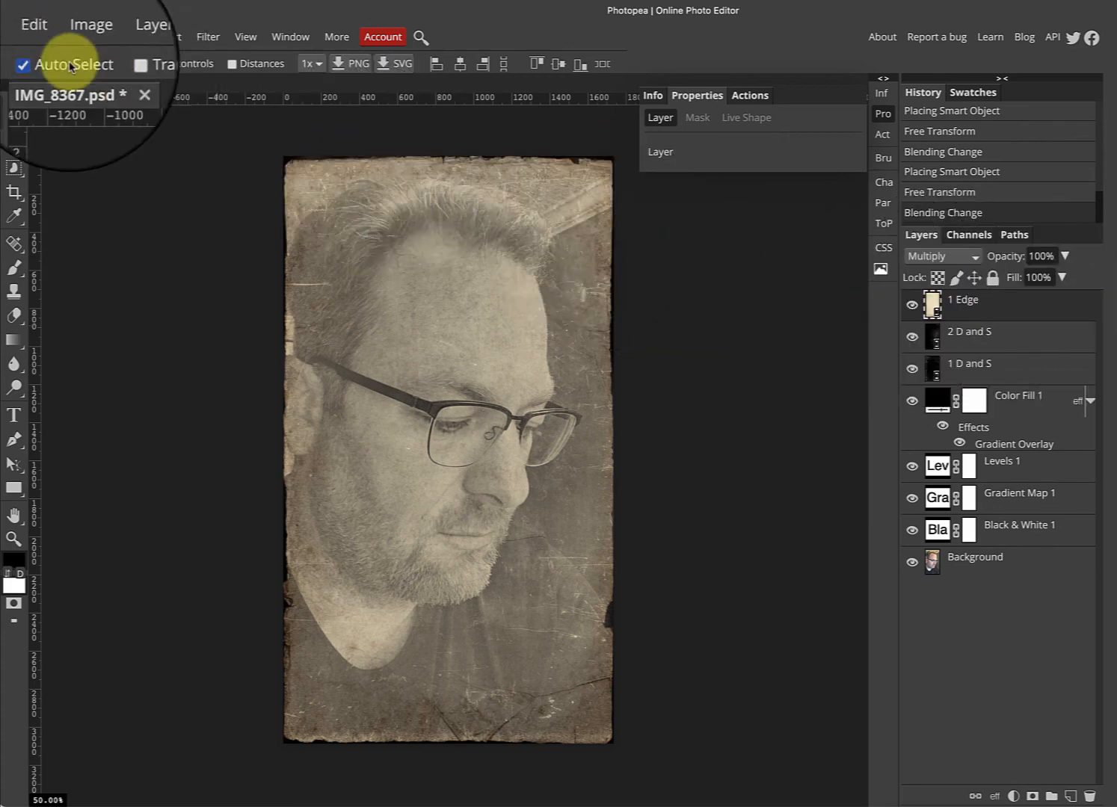
- Place the edge texture file "2 Edge.jpg" above the other layers and rotate it 90° clockwise into portrait orientation
{"action": "left_click", "coordinate": [15, 37]}
{"action": "left_click", "coordinate": [37, 84]}
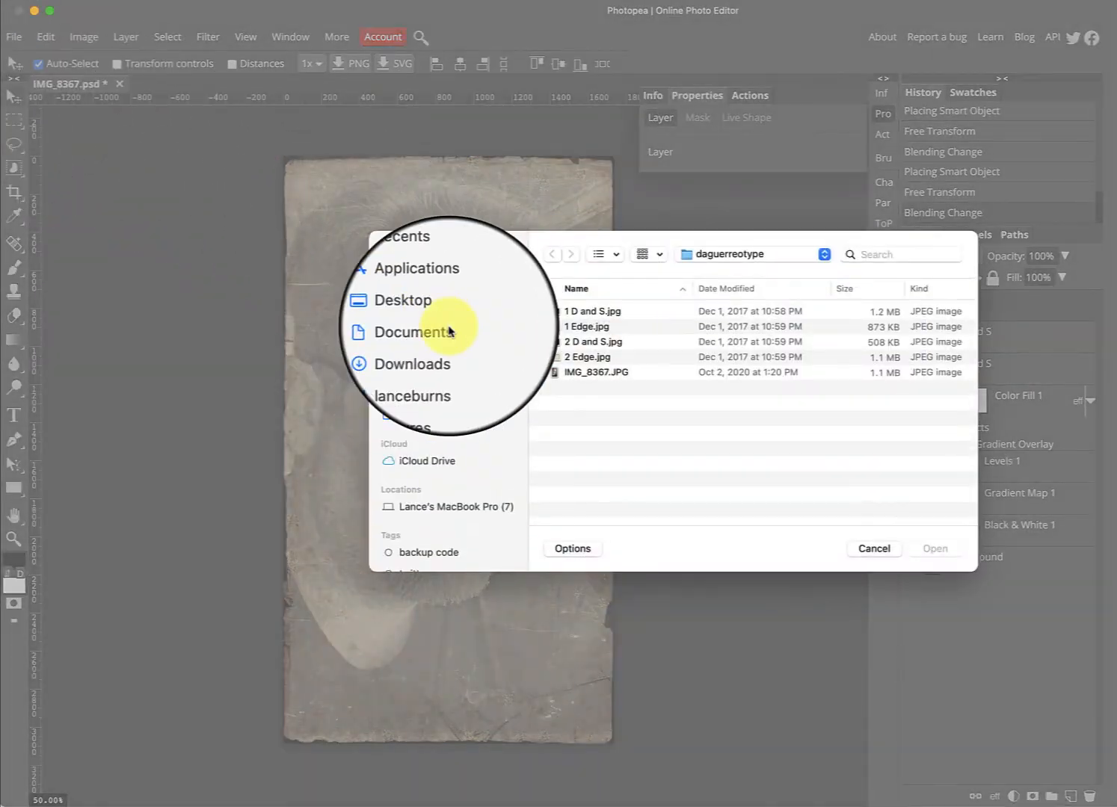
{"action": "double_click", "coordinate": [569, 356]}
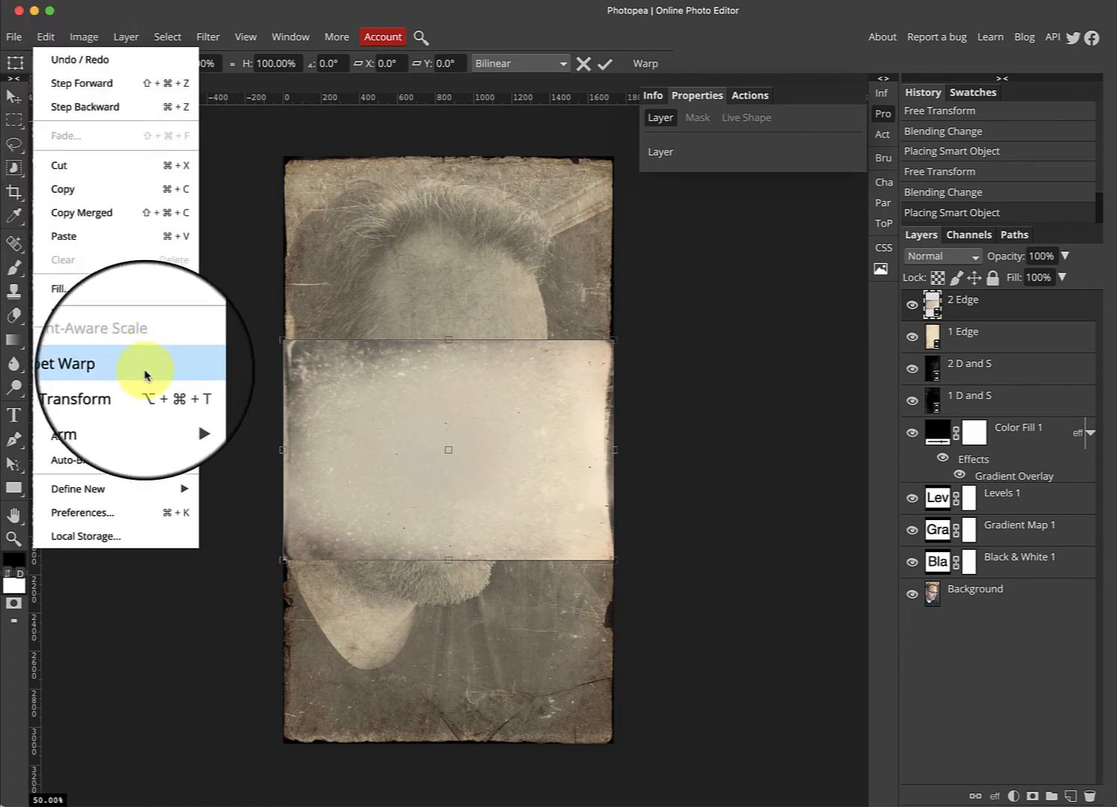
{"action": "mouse_move", "coordinate": [150, 415]}
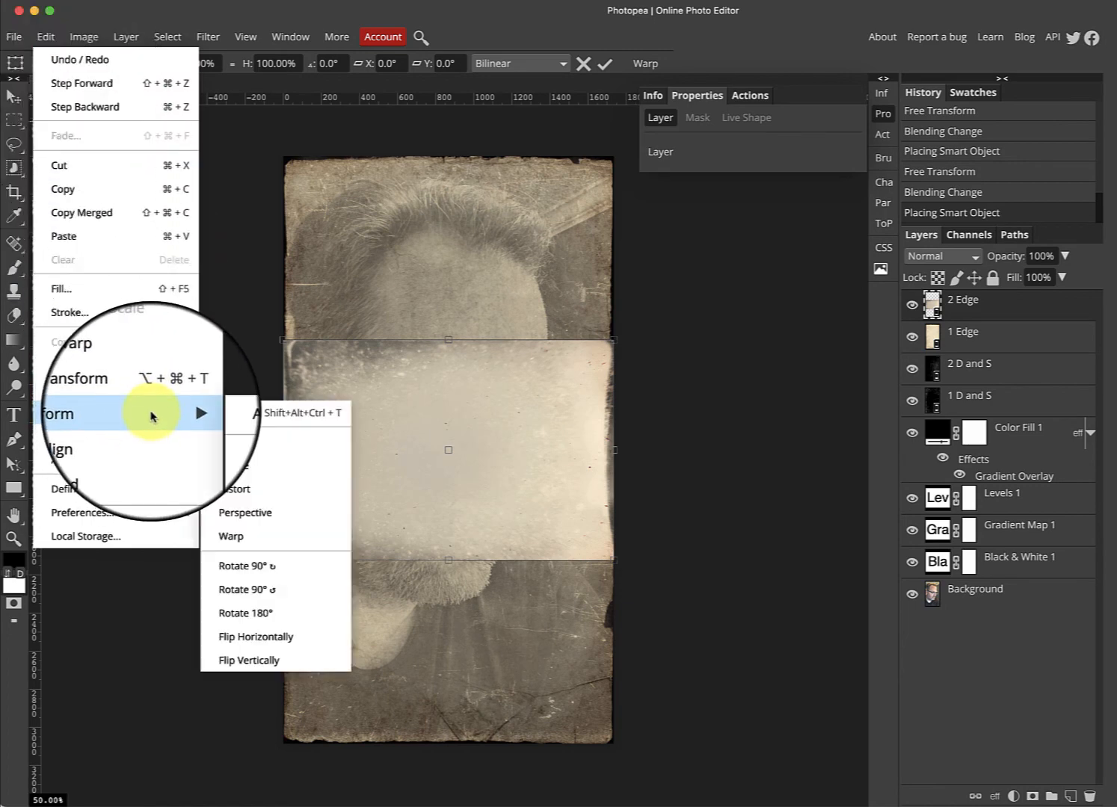
{"action": "left_click", "coordinate": [254, 566]}
- Stretch the "2 Edge" texture from the canvas's upper-left corner over the whole photo, and set its blend mode to Multiply
{"action": "left_click_drag", "start_coordinate": [370, 423], "coordinate": [320, 282]}
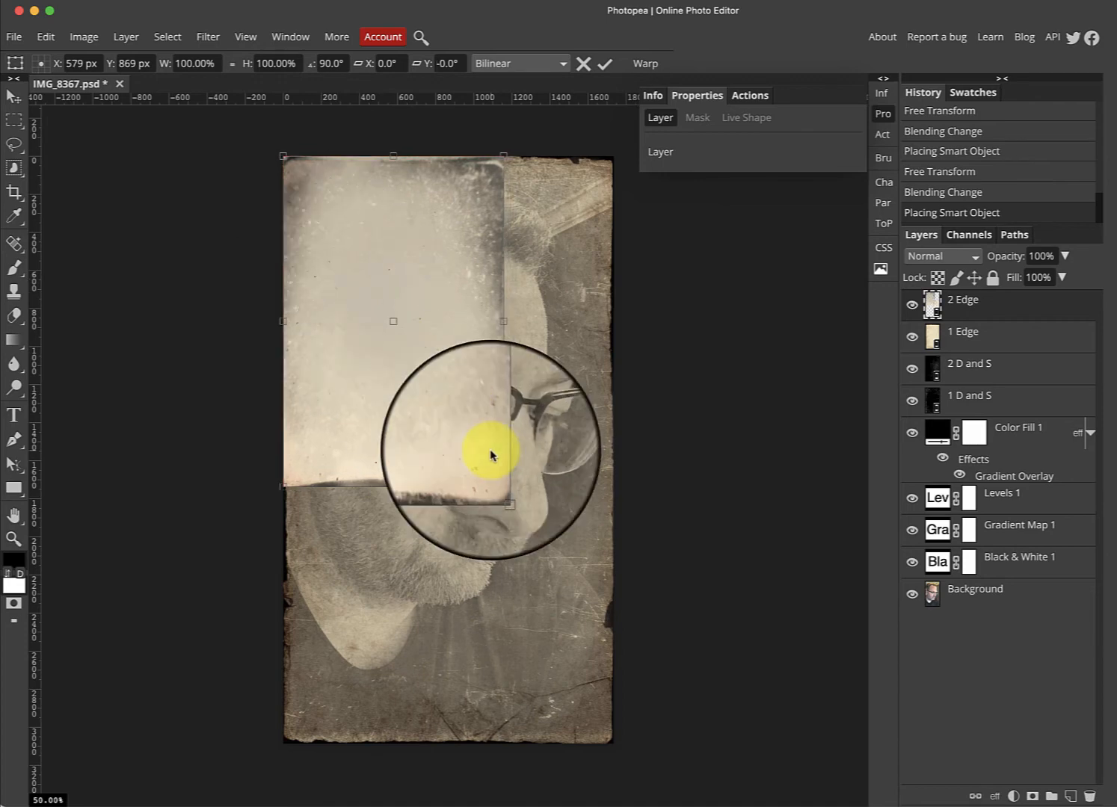
{"action": "left_click_drag", "start_coordinate": [503, 486], "coordinate": [613, 740]}
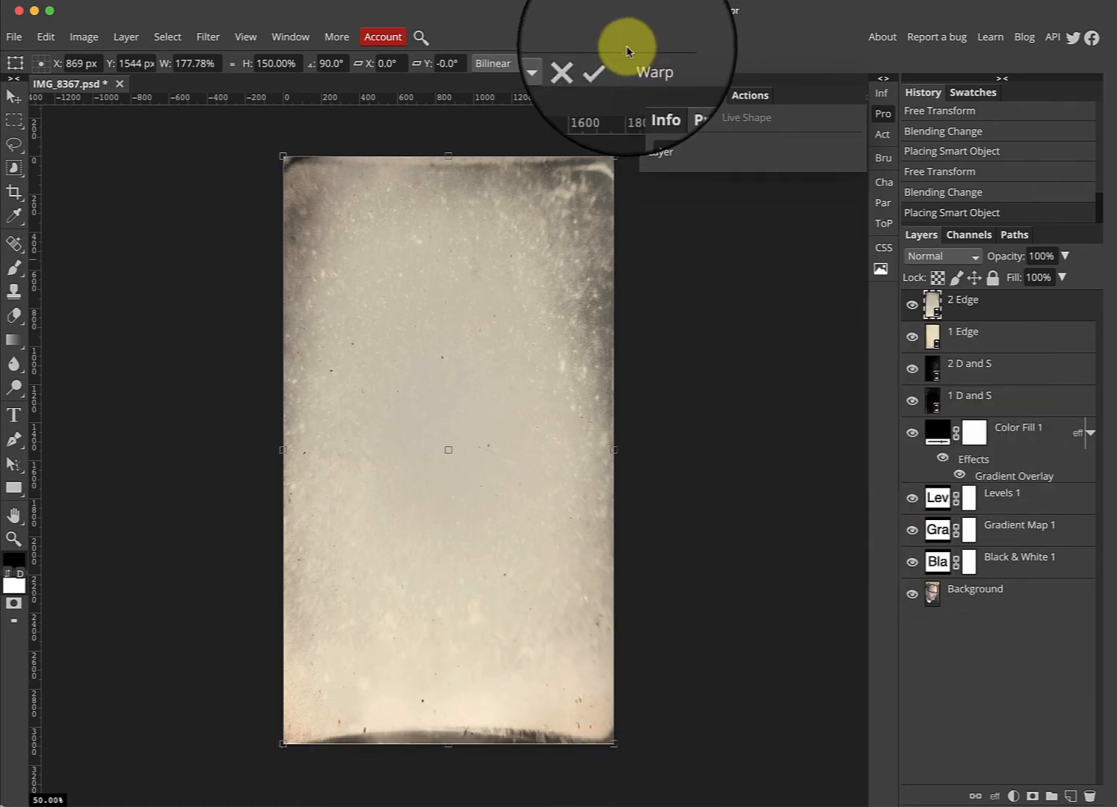
{"action": "left_click", "coordinate": [603, 65]}
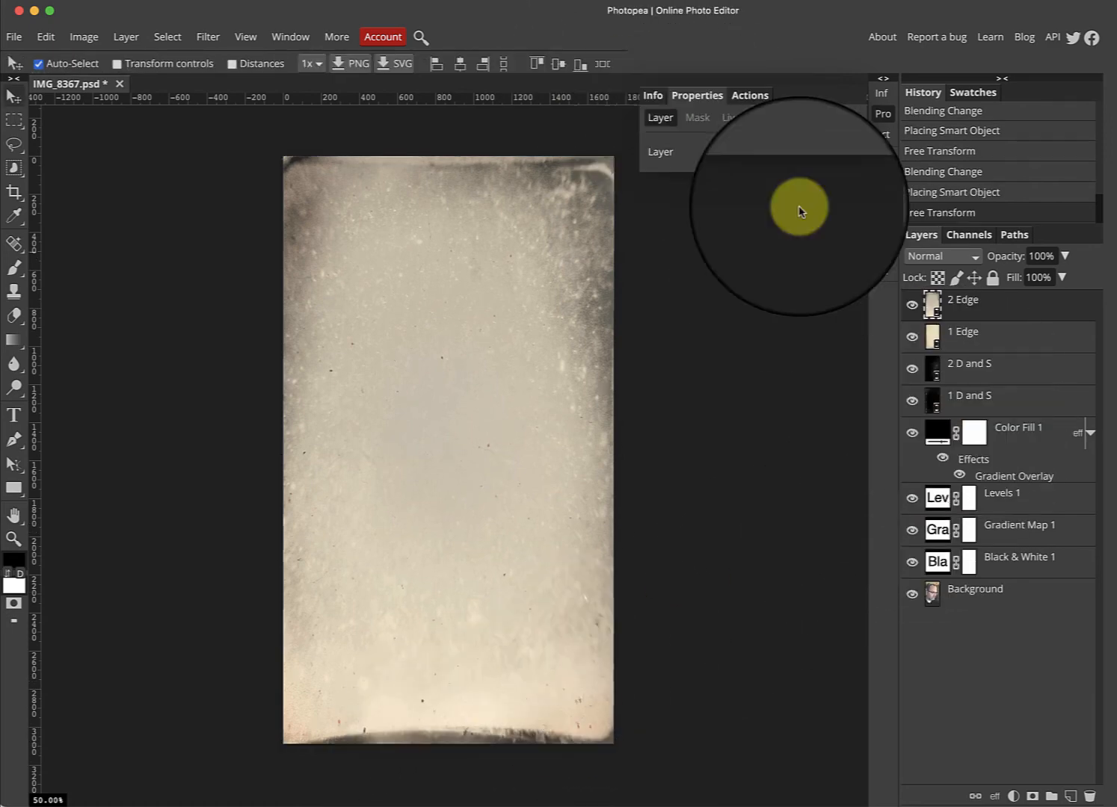
{"action": "left_click", "coordinate": [940, 257]}
{"action": "left_click", "coordinate": [946, 322]}
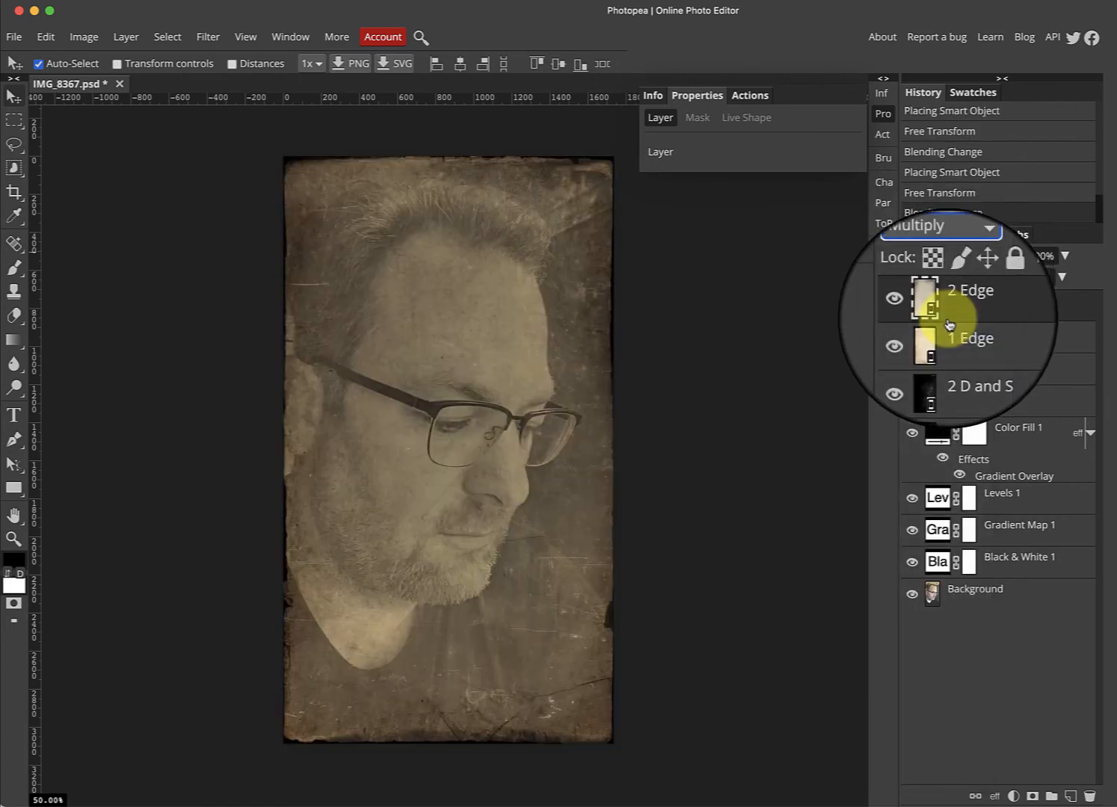
- Compare the two edge textures by toggling their layer visibility, leaving "1 Edge" shown and "2 Edge" hidden
{"action": "left_click", "coordinate": [912, 361]}
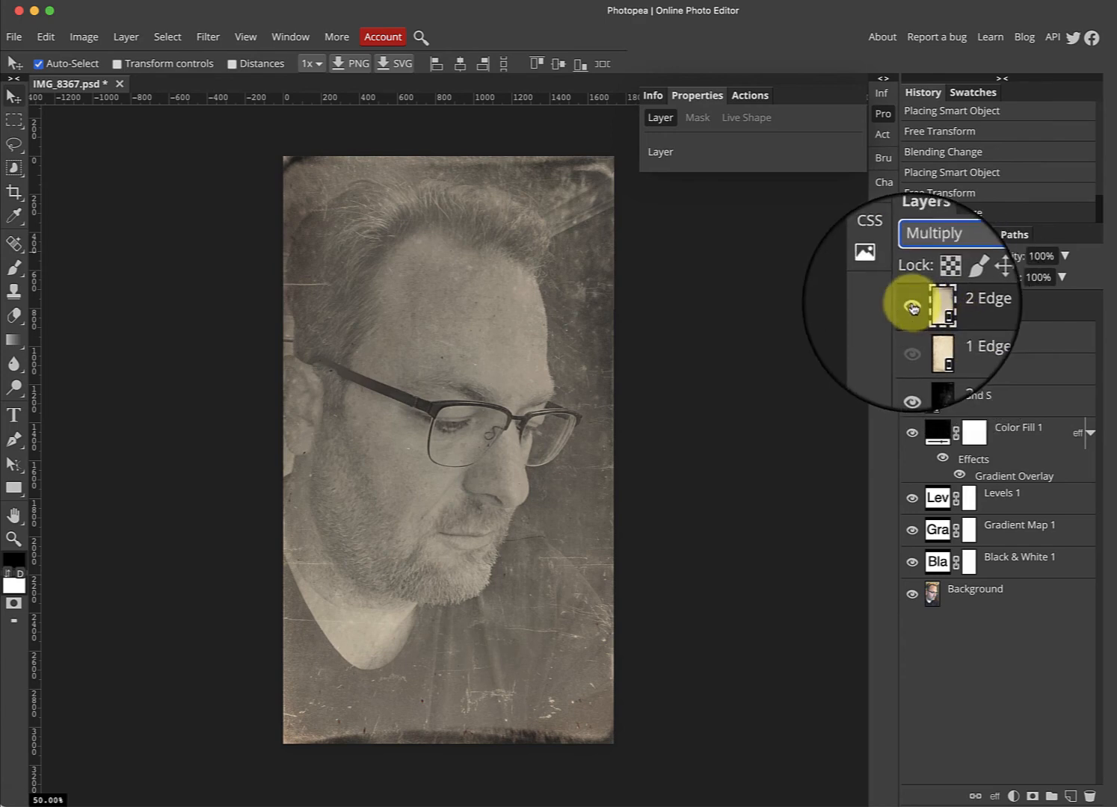
{"action": "left_click", "coordinate": [912, 338]}
{"action": "left_click", "coordinate": [913, 307]}
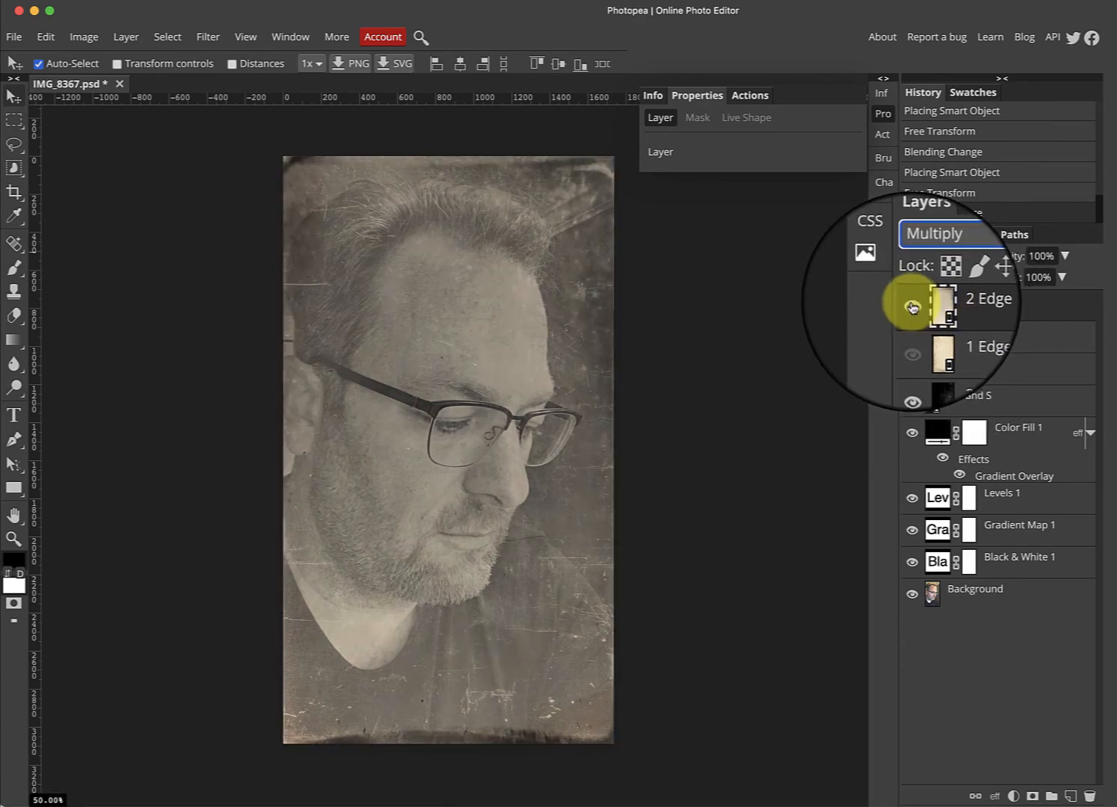
{"action": "left_click", "coordinate": [912, 307]}
{"action": "left_click", "coordinate": [912, 340]}
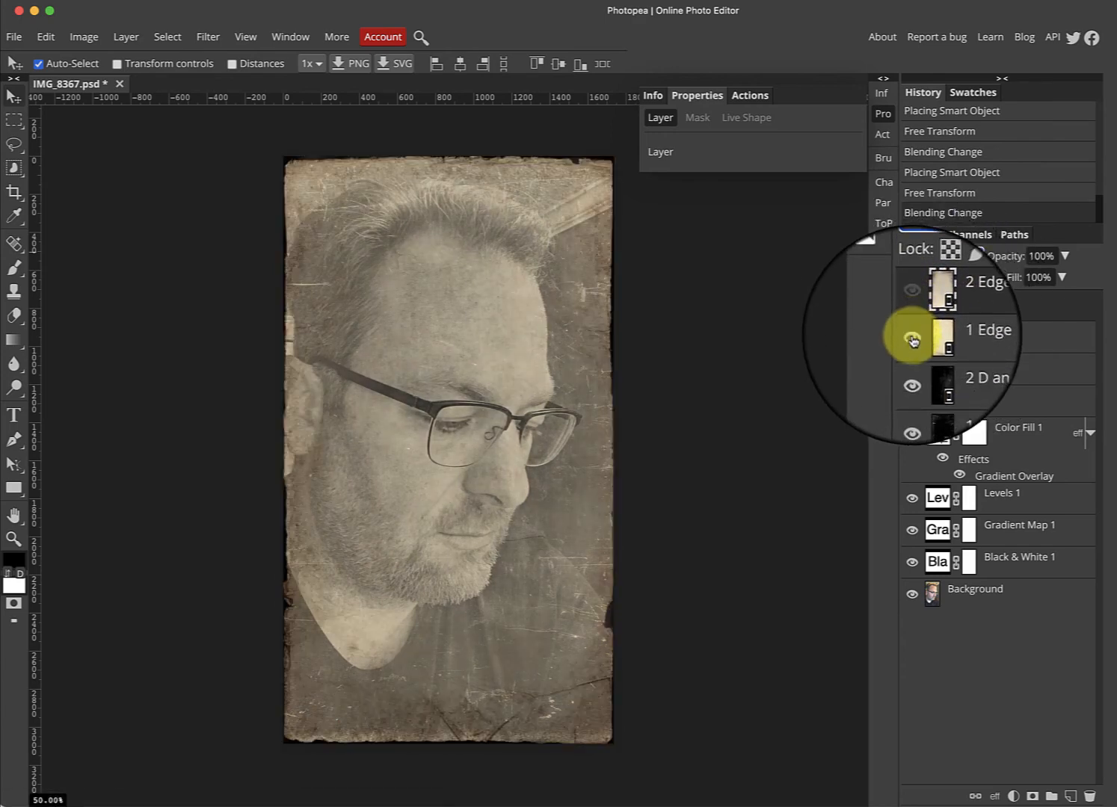
- Turn the "2 Edge" texture layer back on over "1 Edge", toggle it to compare, and lower its opacity
{"action": "left_click", "coordinate": [912, 307]}
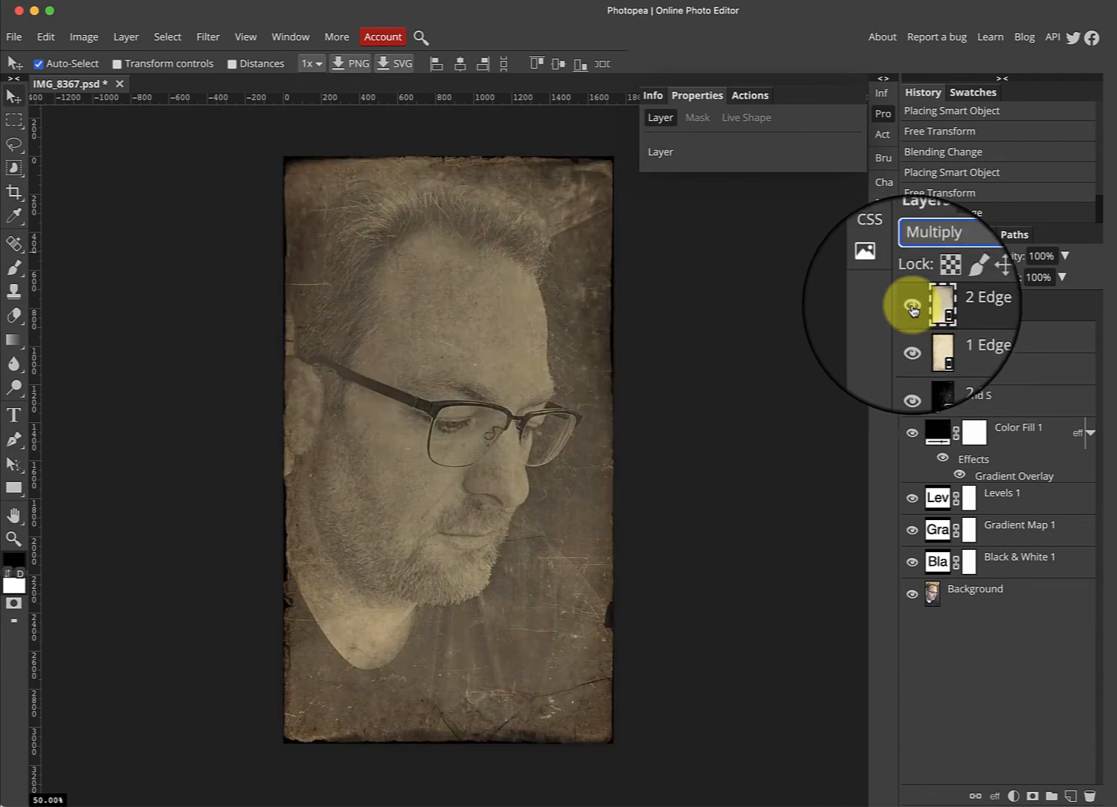
{"action": "left_click", "coordinate": [912, 307]}
{"action": "left_click", "coordinate": [912, 307]}
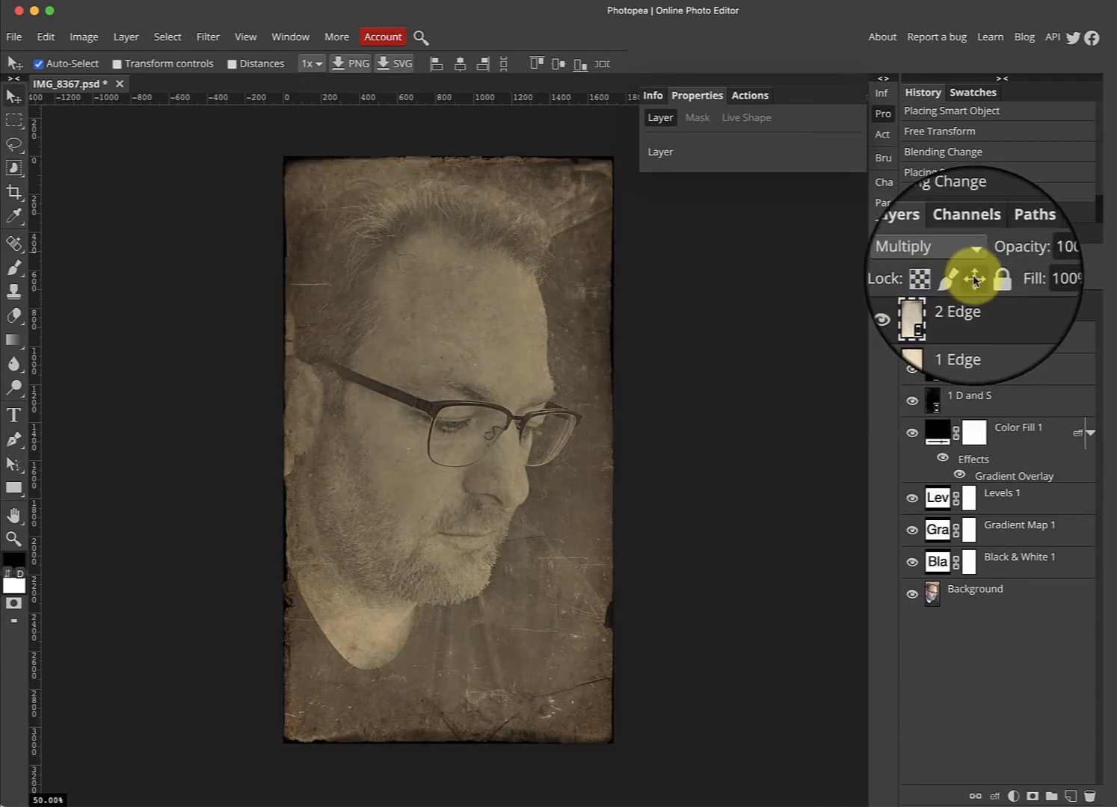
{"action": "left_click_drag", "start_coordinate": [995, 256], "coordinate": [812, 262]}
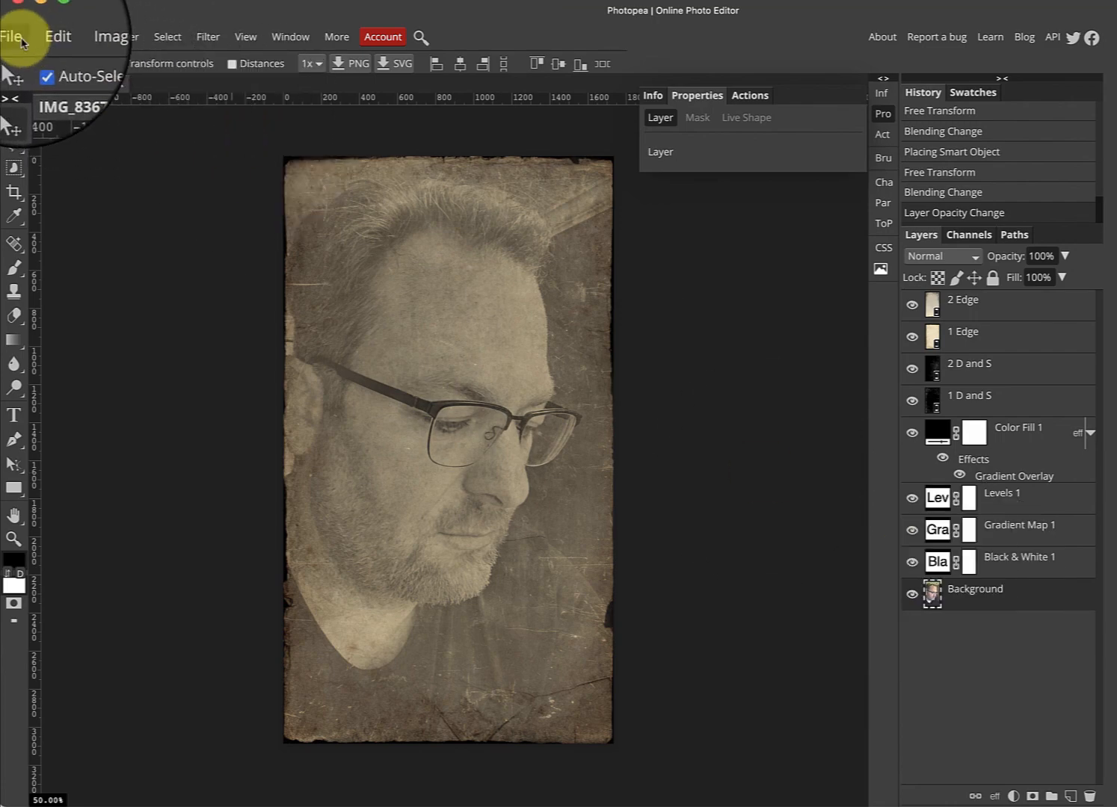
- Place the landscape photo IMG_8510 from the Desktop directly above the Background layer, beneath all the effect layers
{"action": "left_click", "coordinate": [23, 43]}
{"action": "left_click", "coordinate": [28, 87]}
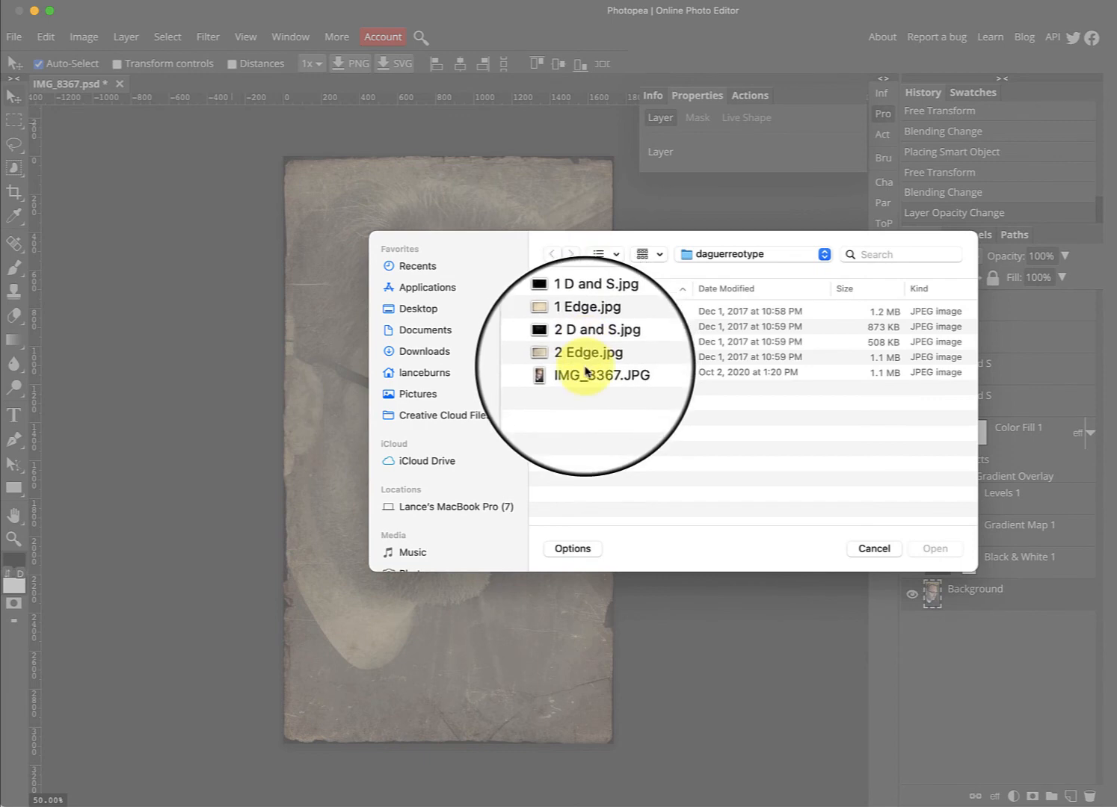
{"action": "left_click", "coordinate": [715, 258]}
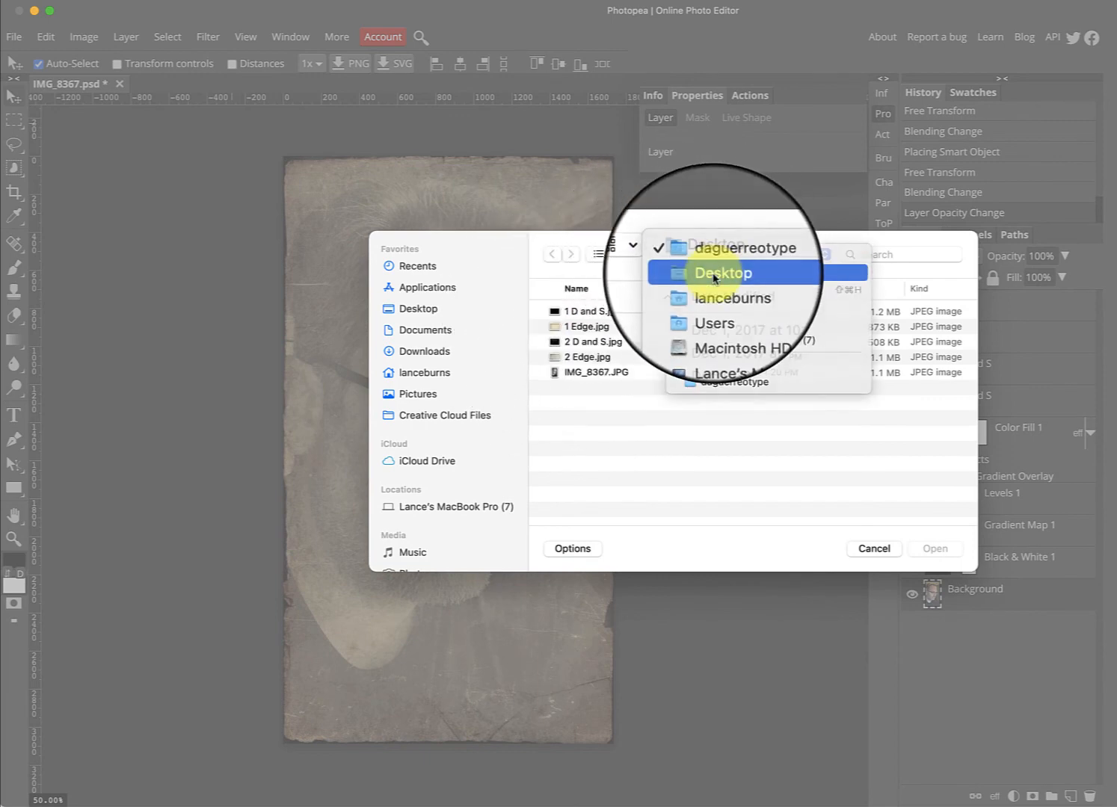
{"action": "left_click", "coordinate": [673, 279]}
{"action": "double_click", "coordinate": [581, 341]}
{"action": "double_click", "coordinate": [595, 442]}
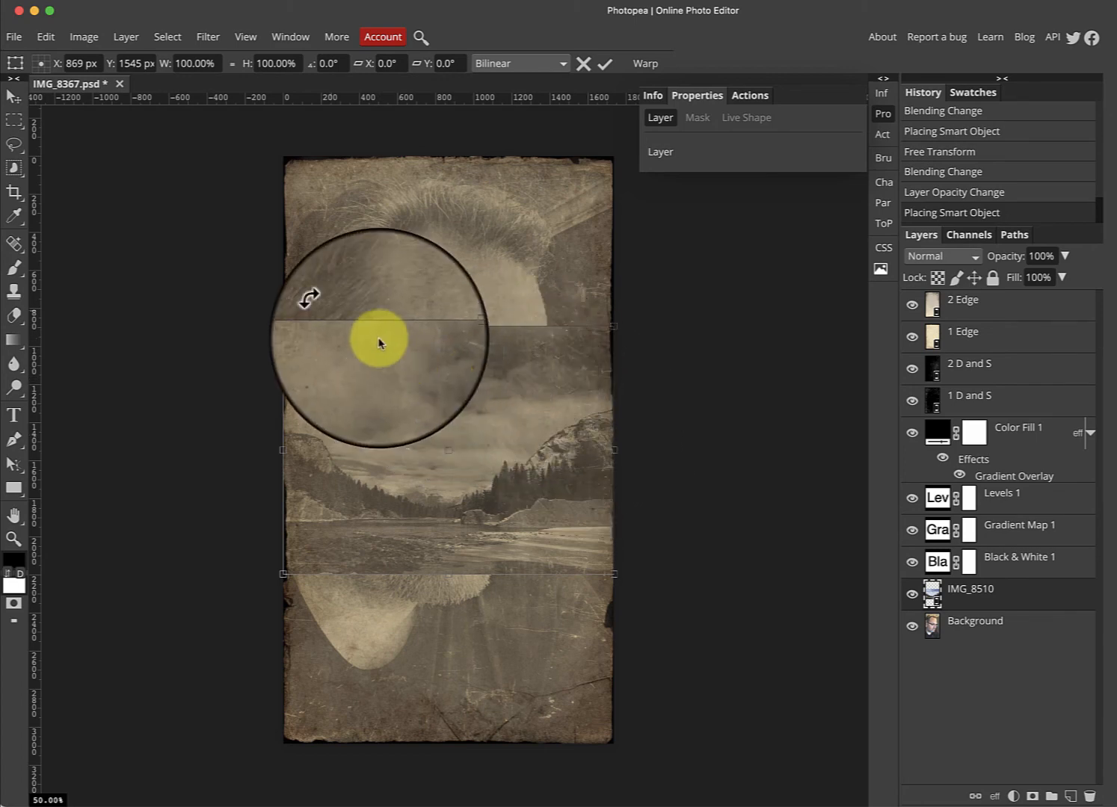
- Rotate the placed landscape 90° clockwise, align it to the canvas's upper-left corner and scale it to 177.78% to cover the canvas
{"action": "left_click", "coordinate": [50, 42]}
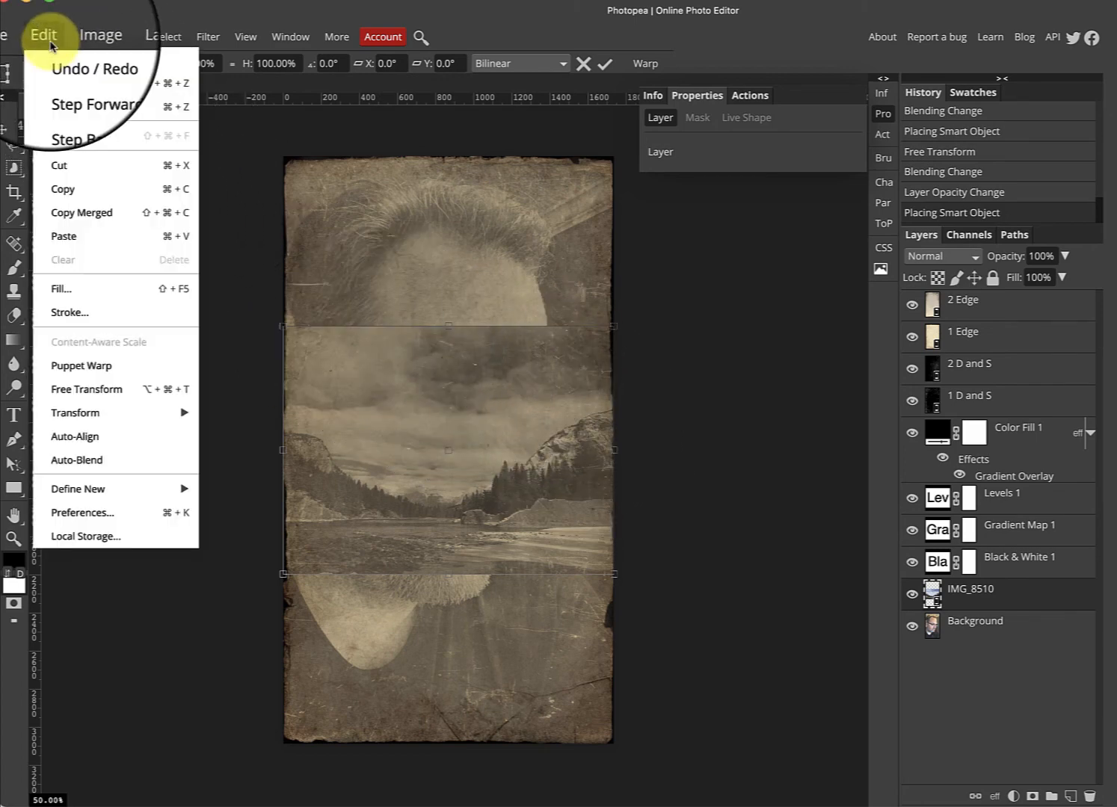
{"action": "mouse_move", "coordinate": [112, 417]}
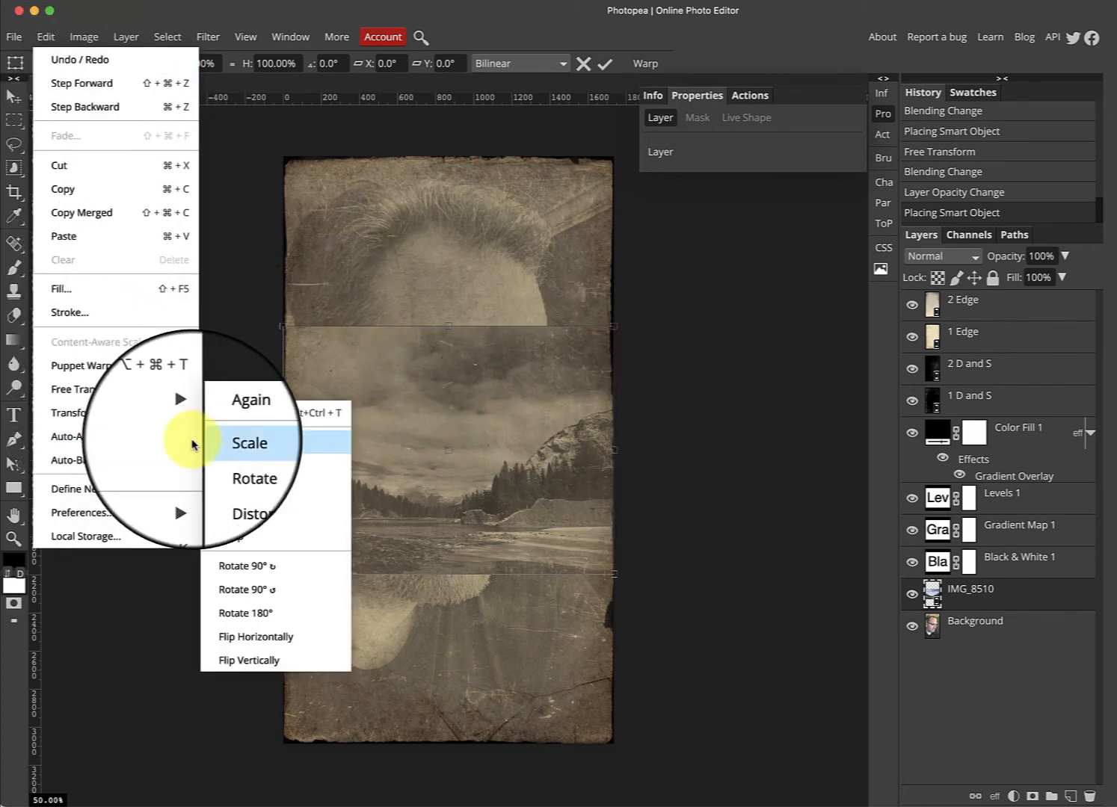
{"action": "left_click", "coordinate": [239, 567]}
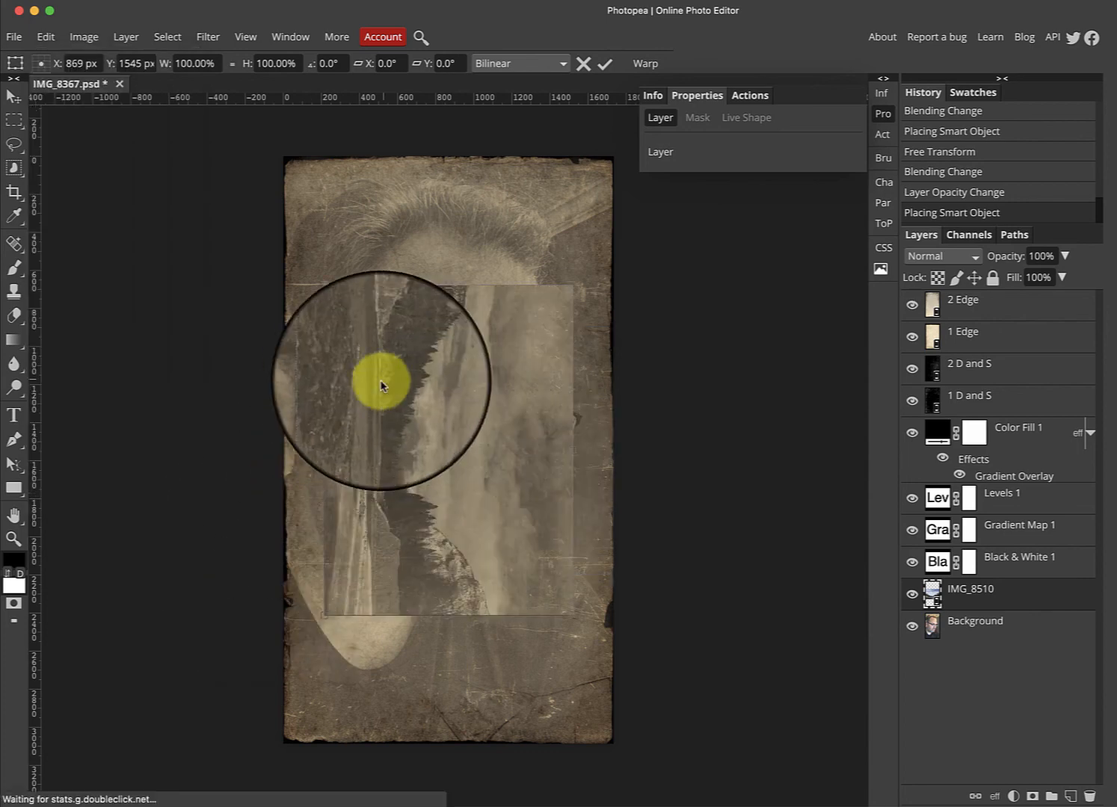
{"action": "left_click_drag", "start_coordinate": [379, 379], "coordinate": [342, 258]}
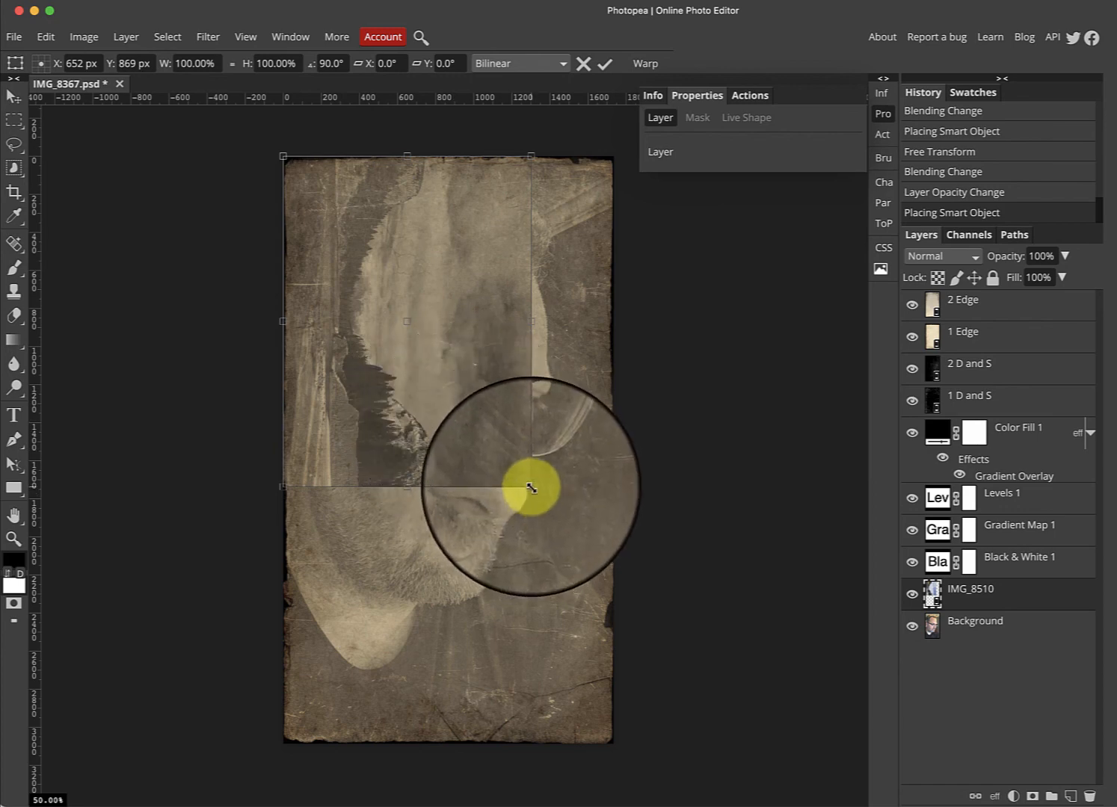
{"action": "left_click_drag", "start_coordinate": [530, 488], "coordinate": [788, 736]}
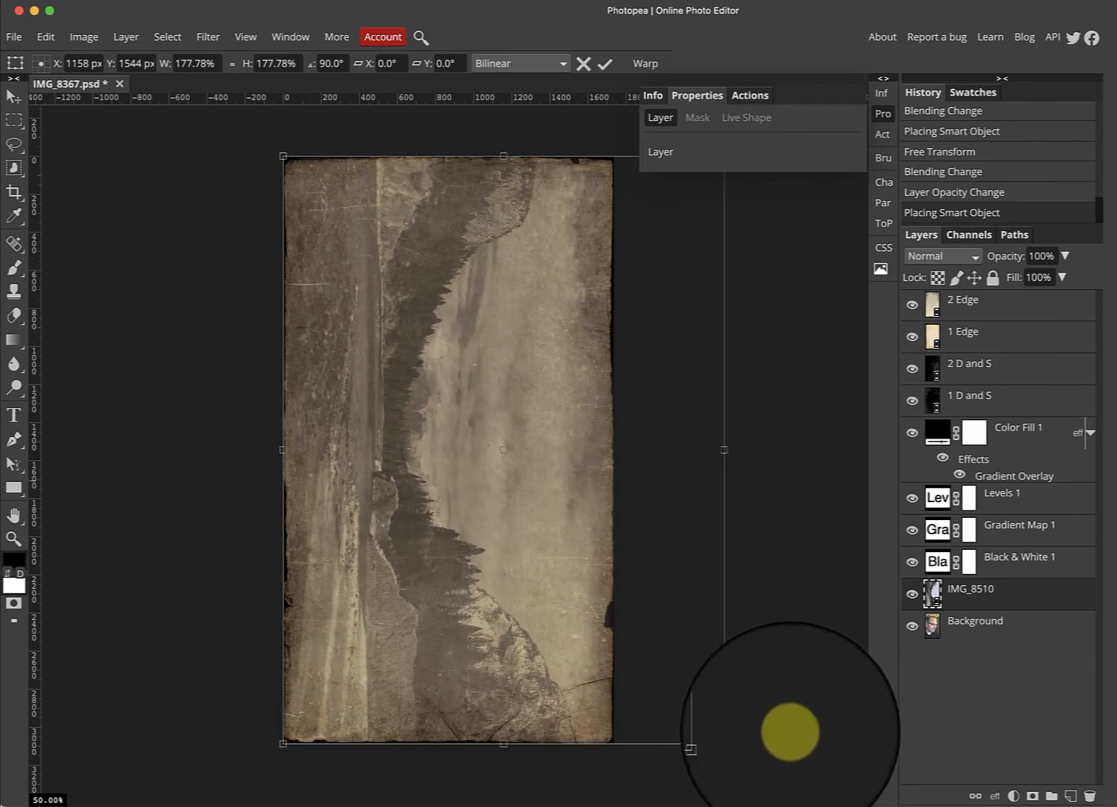
{"action": "left_click", "coordinate": [604, 65]}
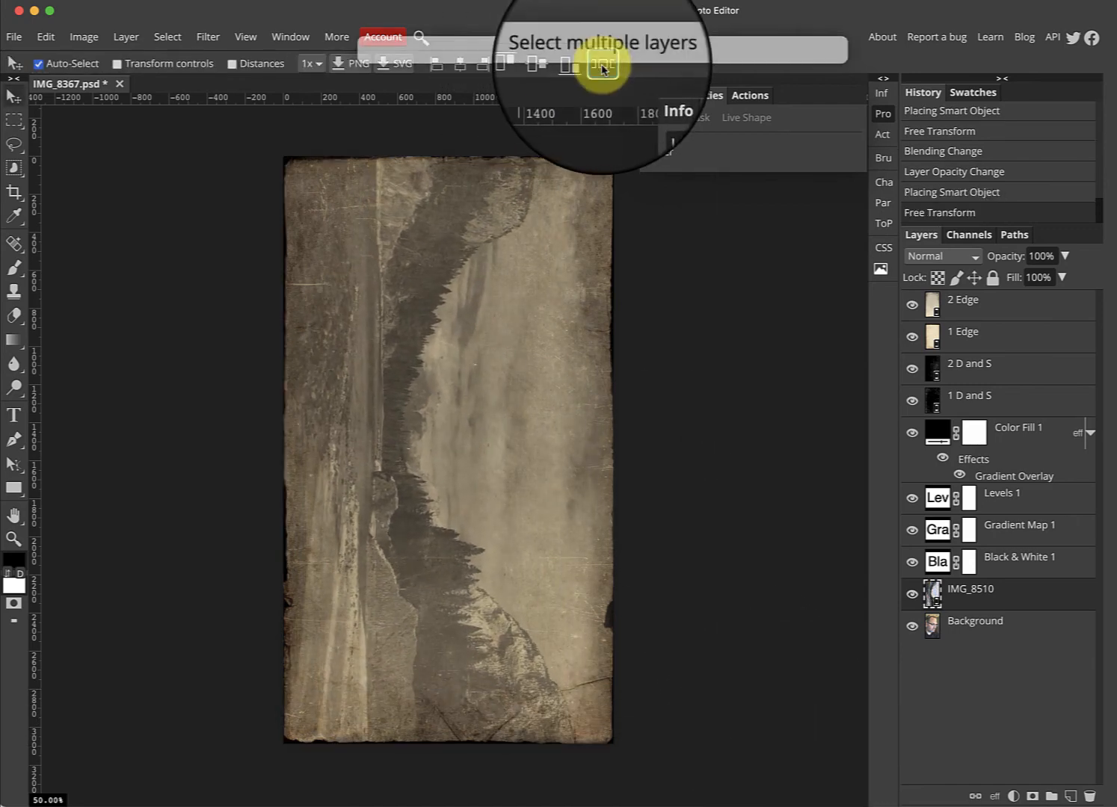
- Deselect the landscape layer and rotate the whole image 90° counter-clockwise into landscape orientation
{"action": "left_click", "coordinate": [254, 134]}
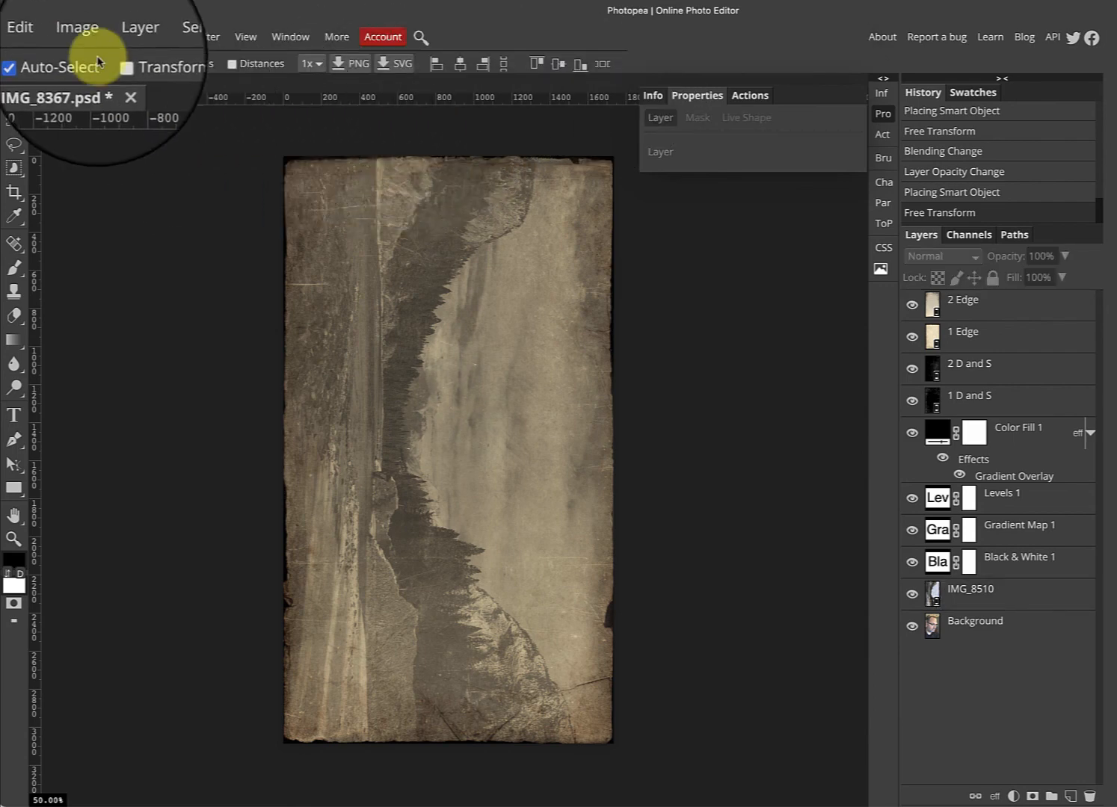
{"action": "left_click", "coordinate": [83, 37]}
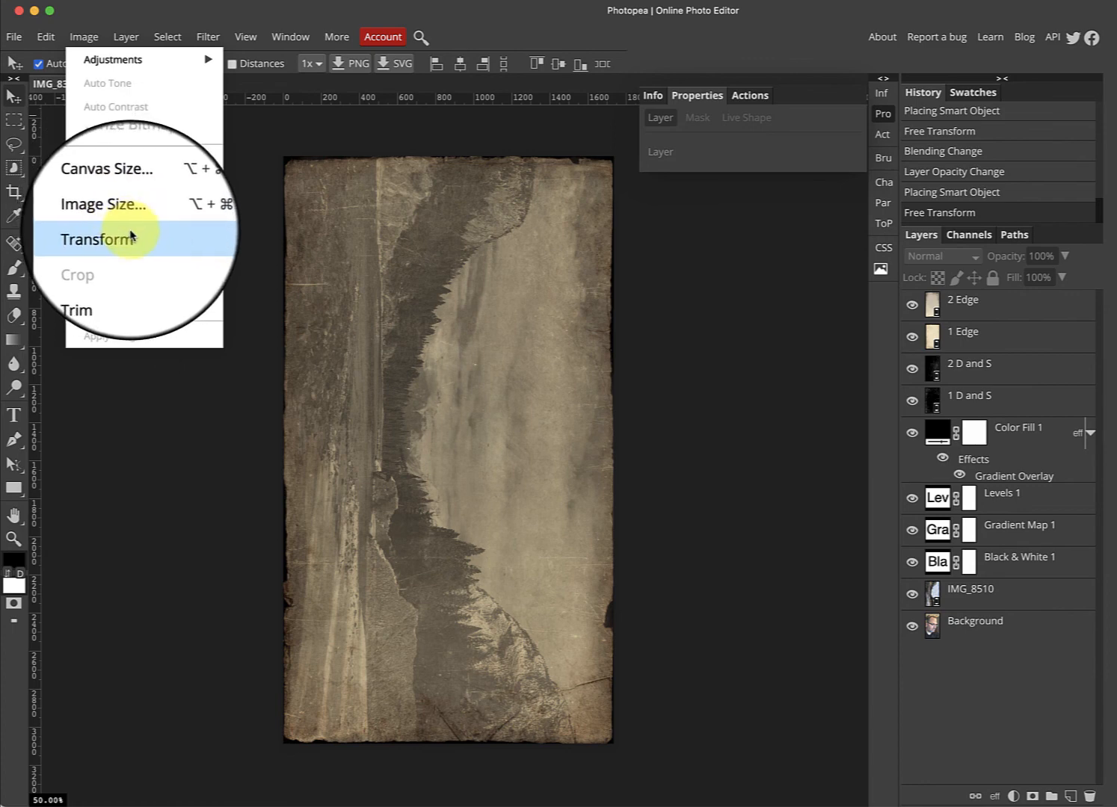
{"action": "mouse_move", "coordinate": [150, 236]}
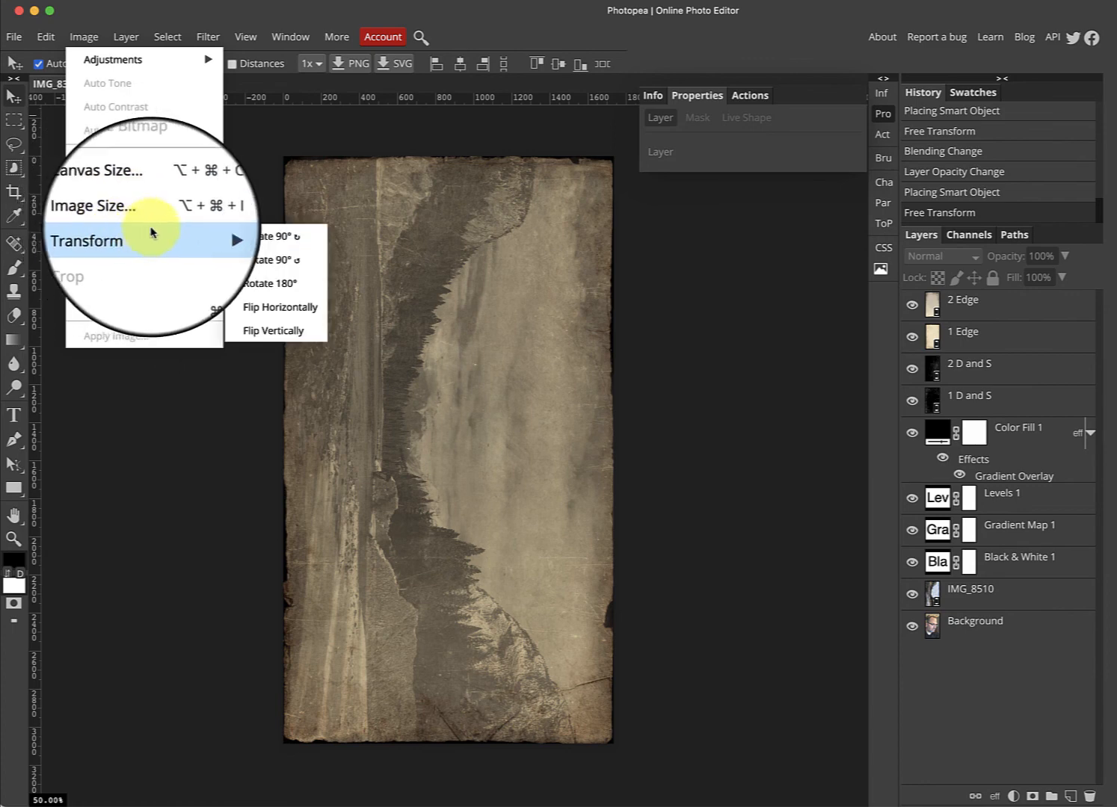
{"action": "left_click", "coordinate": [276, 263]}
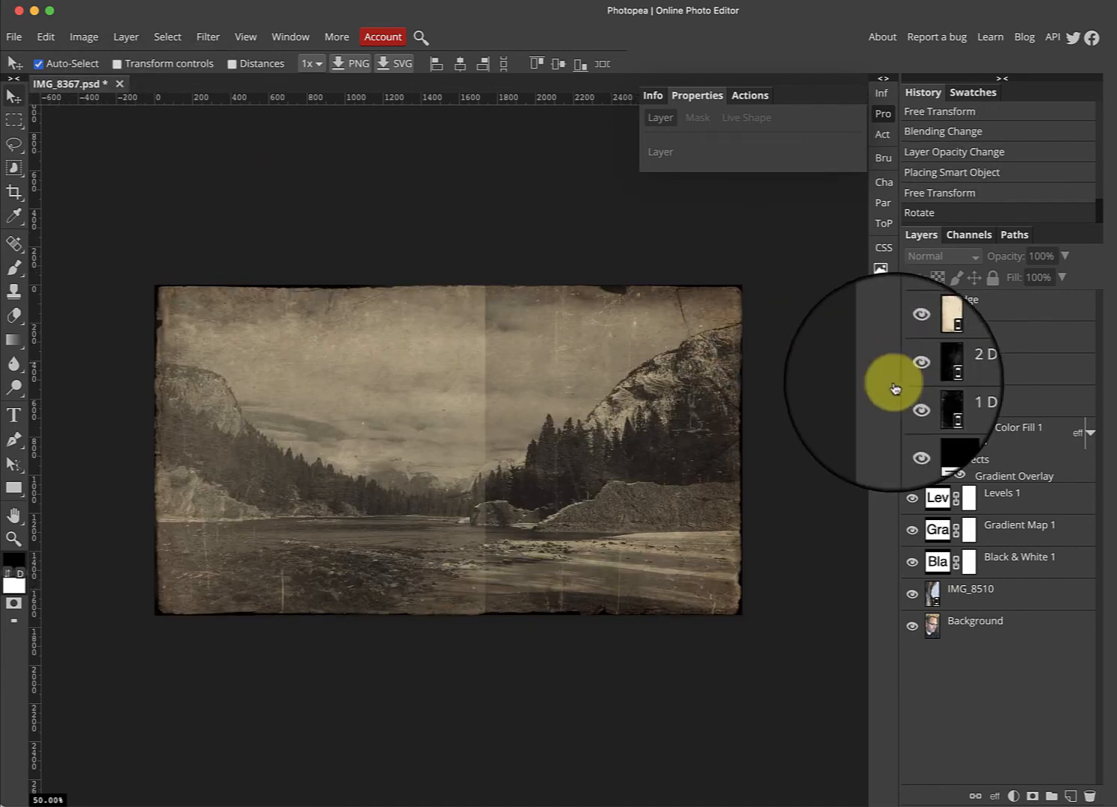
- Toggle the visibility of the edge and scratch texture layers to compare their effect on the landscape
{"action": "left_click", "coordinate": [913, 299]}
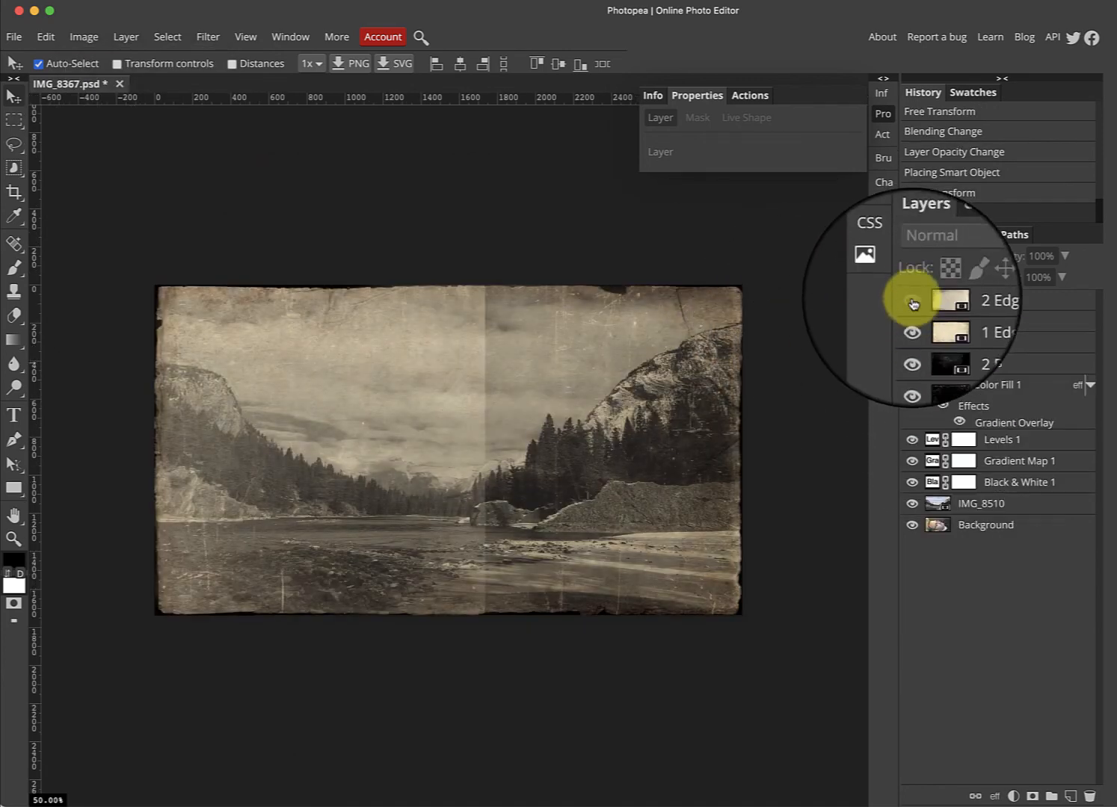
{"action": "left_click", "coordinate": [912, 321]}
{"action": "left_click", "coordinate": [909, 364]}
{"action": "left_click", "coordinate": [908, 322]}
{"action": "left_click", "coordinate": [911, 303]}
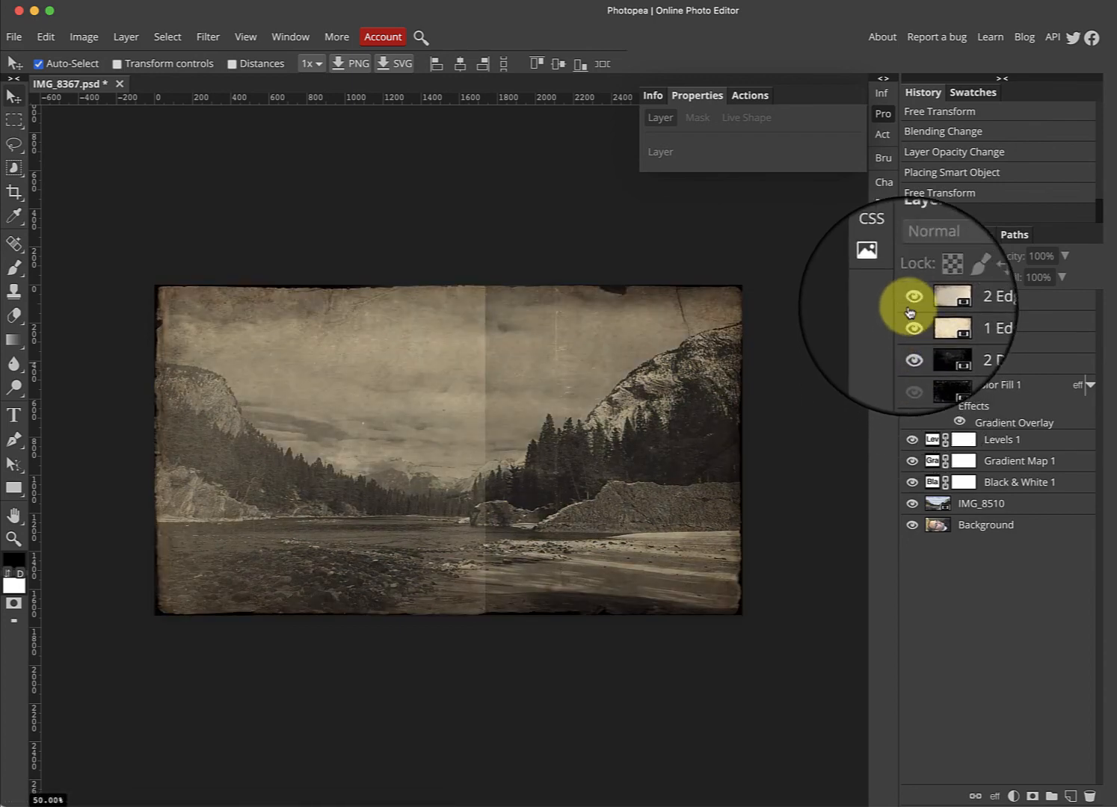
- Hide every layer above the Background, including the textures, Color Fill, adjustments and IMG_8510, to view the original photo
{"action": "left_click", "coordinate": [912, 302]}
{"action": "left_click", "coordinate": [911, 320]}
{"action": "left_click", "coordinate": [912, 343]}
{"action": "left_click", "coordinate": [912, 364]}
{"action": "left_click", "coordinate": [910, 386]}
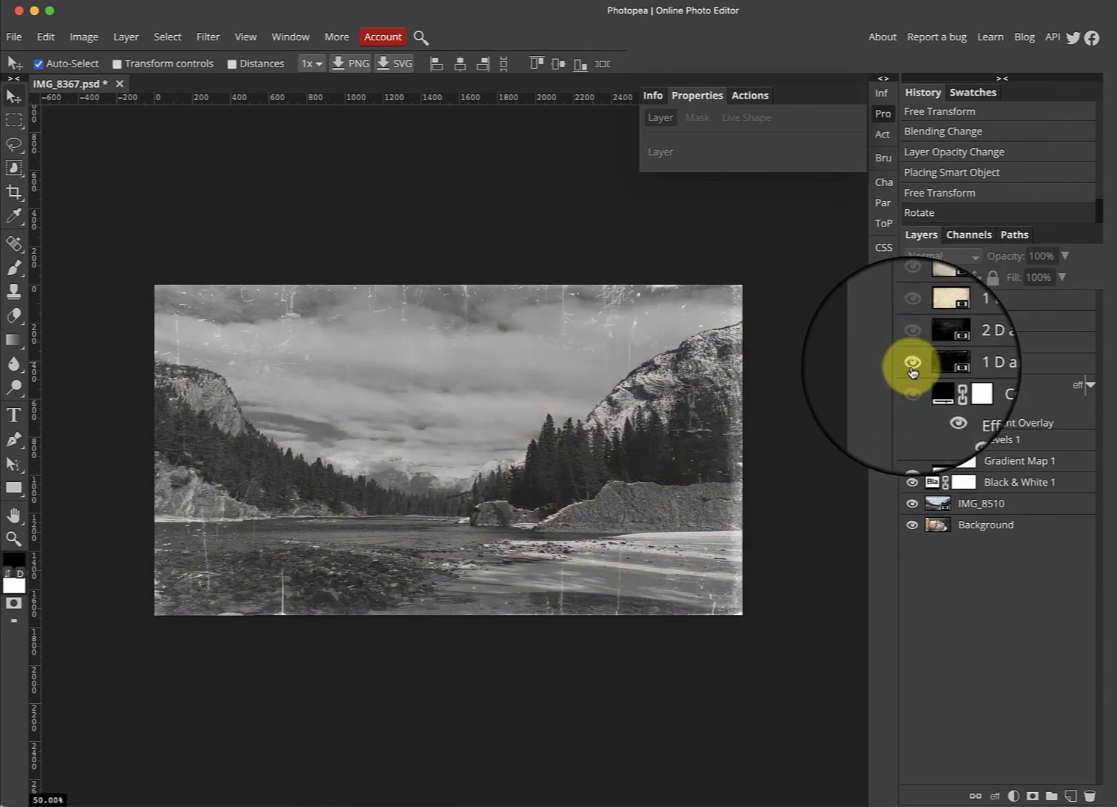
{"action": "left_click", "coordinate": [912, 366]}
{"action": "left_click", "coordinate": [911, 483]}
{"action": "left_click", "coordinate": [911, 503]}
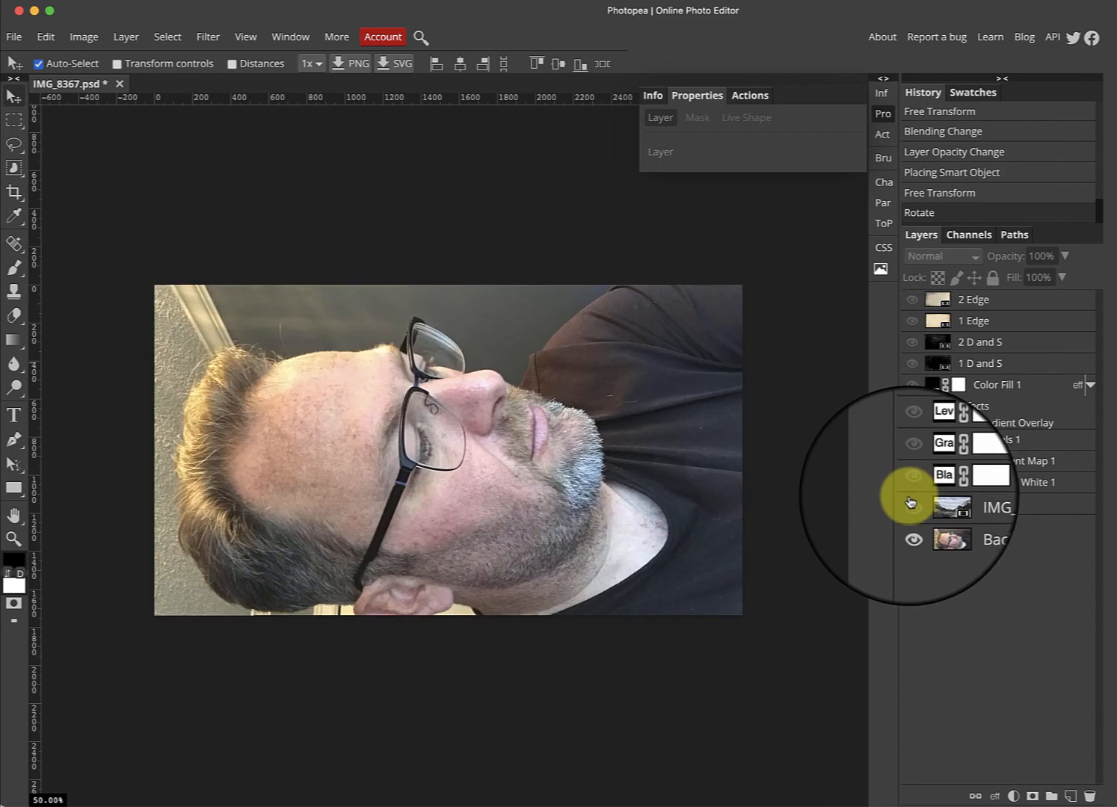
- Show IMG_8510, Black & White 1, Gradient Map 1, Levels 1 and Color Fill 1 again, one after another, to review each effect
{"action": "left_click", "coordinate": [910, 504]}
{"action": "left_click", "coordinate": [911, 484]}
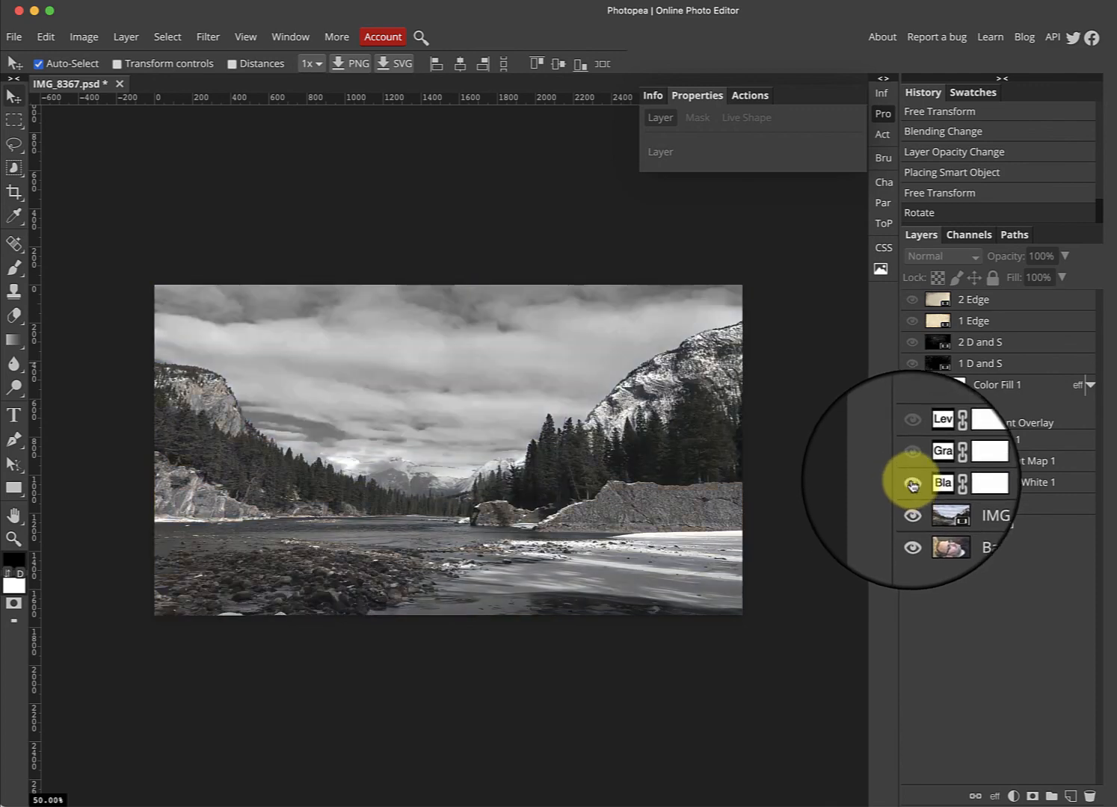
{"action": "left_click", "coordinate": [912, 462]}
{"action": "left_click", "coordinate": [913, 440]}
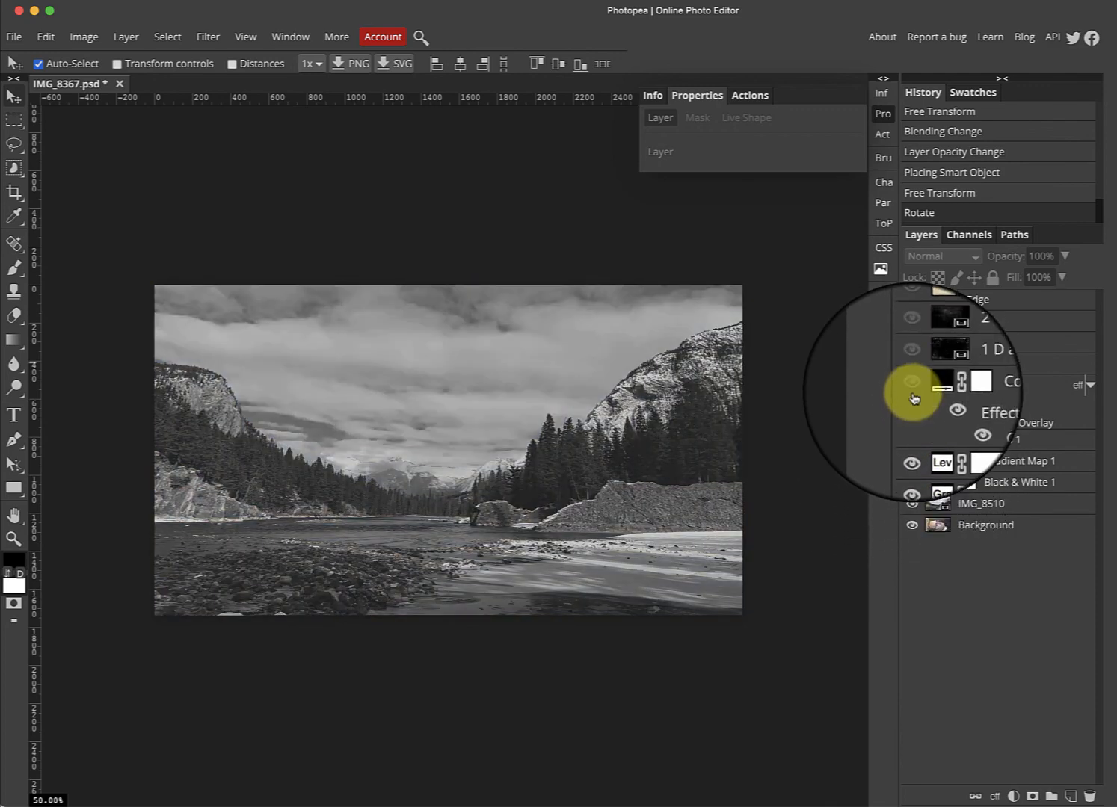
{"action": "left_click", "coordinate": [912, 384]}
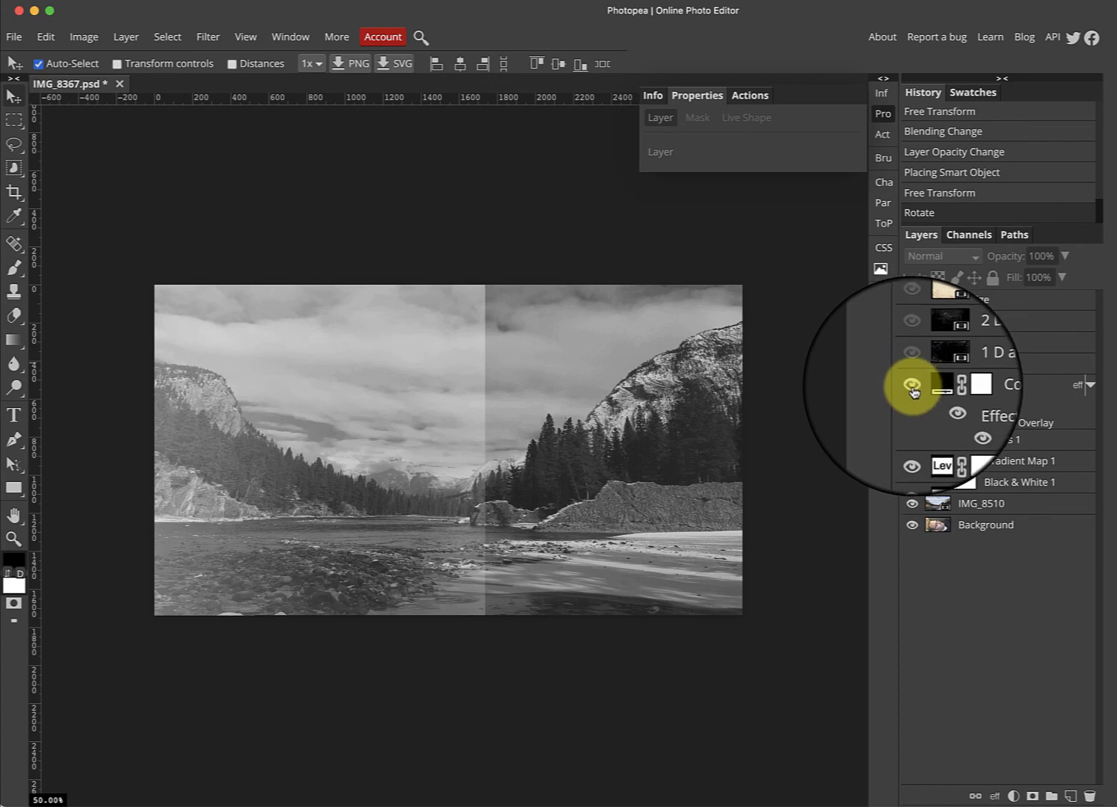
- Toggle the Color Fill 1 layer's visibility to check its gradient, and switch off its Gradient Overlay effect
{"action": "left_click", "coordinate": [912, 385]}
{"action": "left_click", "coordinate": [912, 385]}
{"action": "left_click", "coordinate": [912, 385]}
{"action": "left_click", "coordinate": [912, 385]}
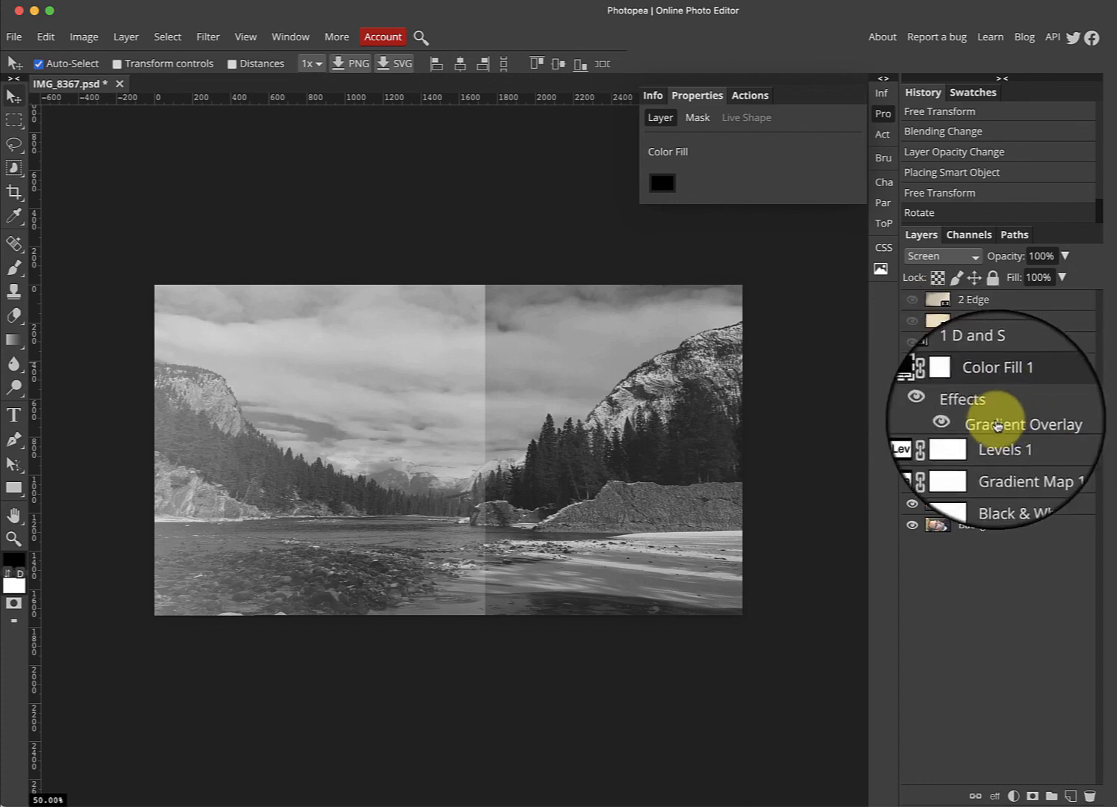
{"action": "left_click", "coordinate": [959, 425]}
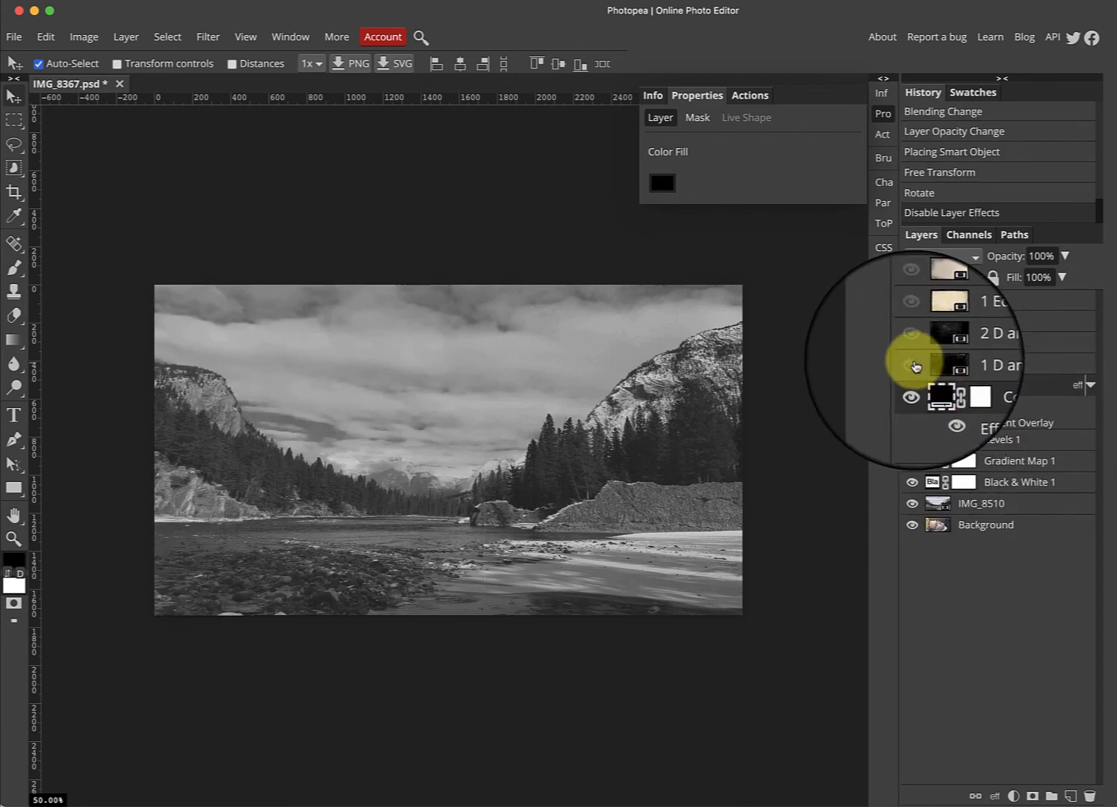
- Show the "1 D and S", "2 D and S", "1 Edge" and "2 Edge" texture layers again
{"action": "left_click", "coordinate": [912, 364]}
{"action": "left_click", "coordinate": [912, 343]}
{"action": "left_click", "coordinate": [912, 323]}
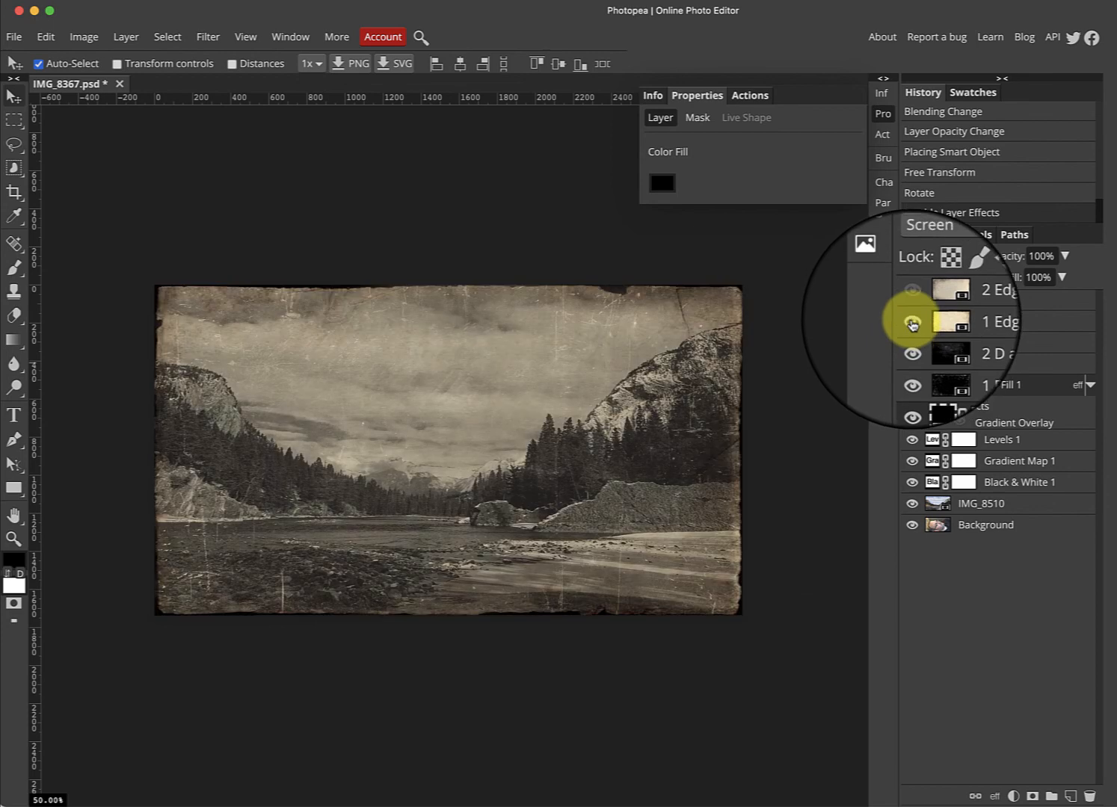
{"action": "left_click", "coordinate": [912, 307]}
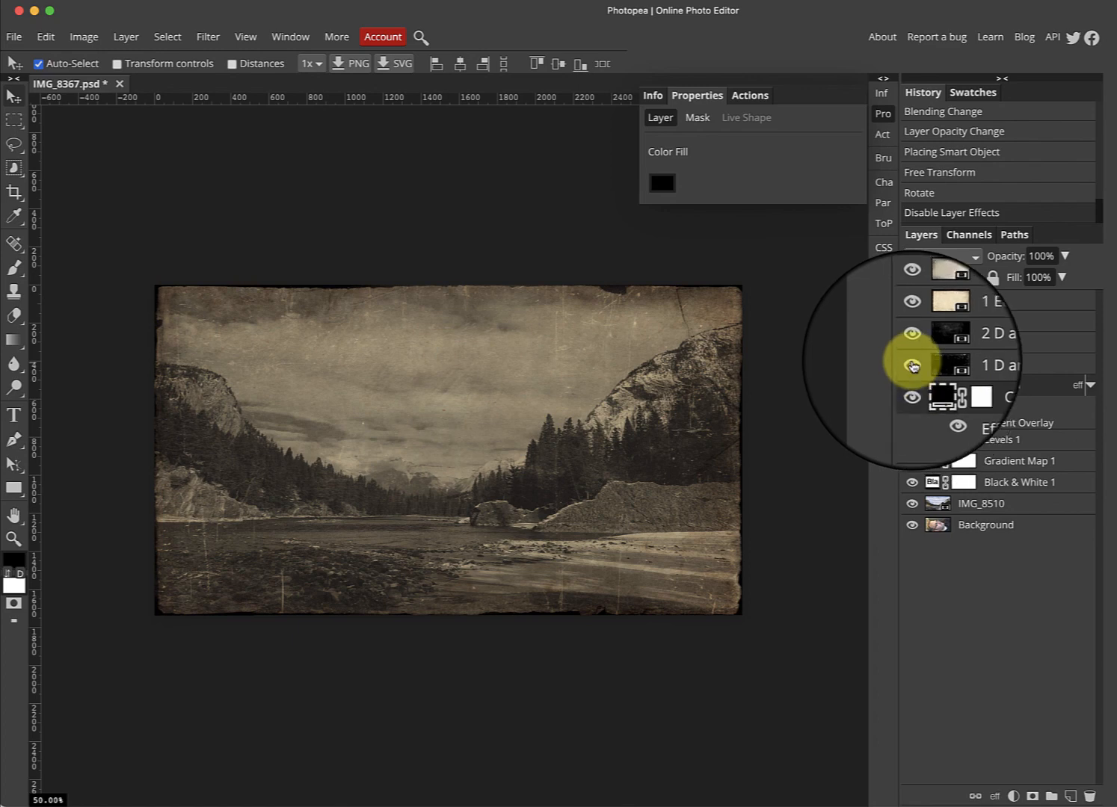
- Hide and restore the four texture layers to compare the result, and re-enable Color Fill 1's Gradient Overlay effect
{"action": "left_click_drag", "start_coordinate": [913, 366], "coordinate": [917, 312]}
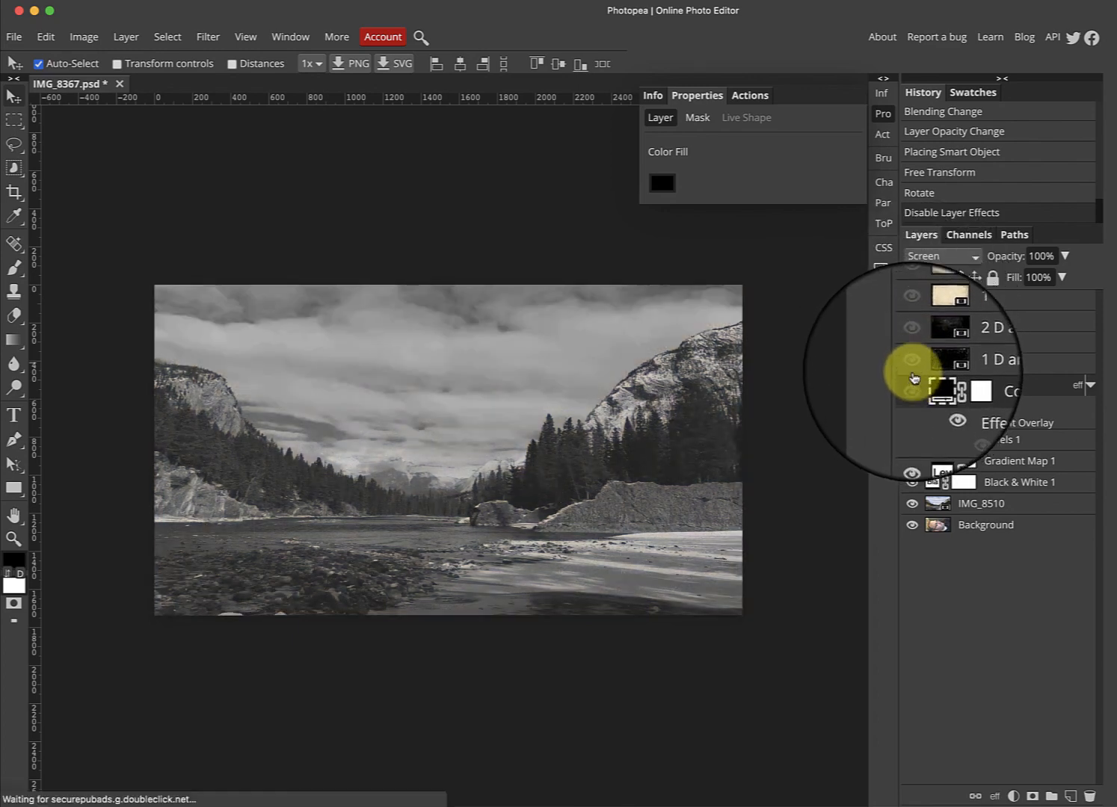
{"action": "left_click_drag", "start_coordinate": [913, 366], "coordinate": [913, 303]}
{"action": "left_click", "coordinate": [958, 422]}
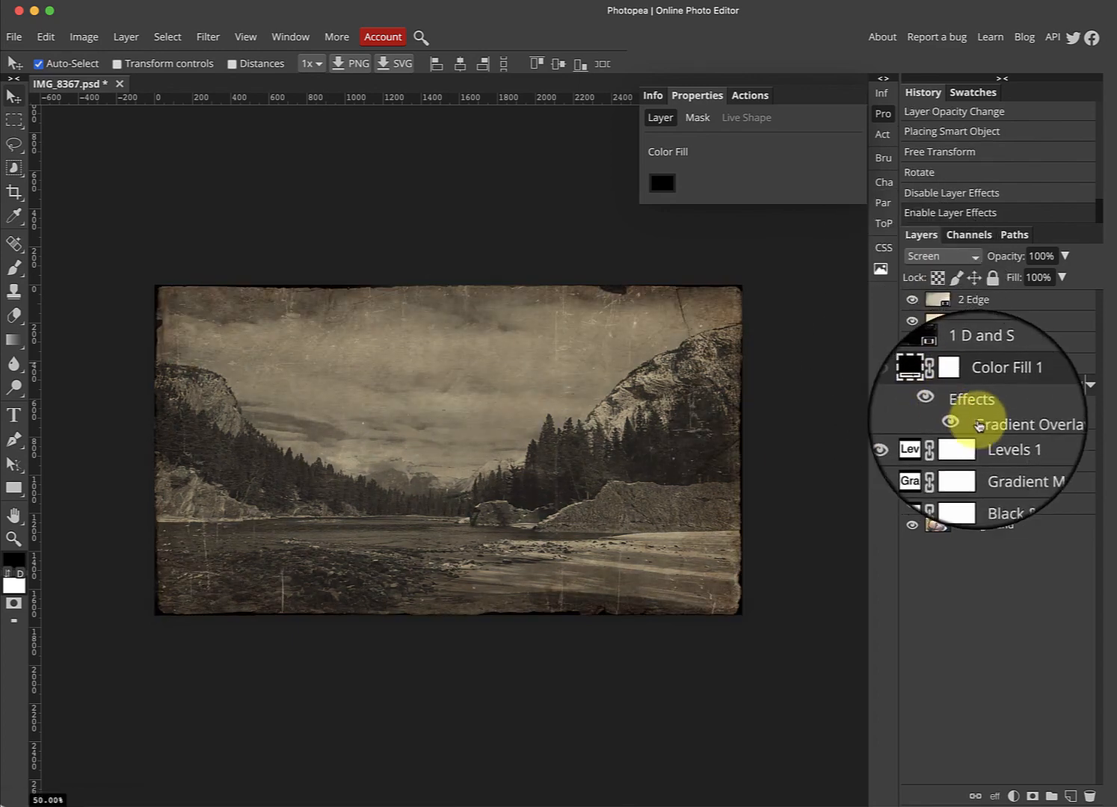
- Set Color Fill 1's Gradient Overlay to Screen blending, 100% opacity and 258% scale
{"action": "double_click", "coordinate": [999, 424]}
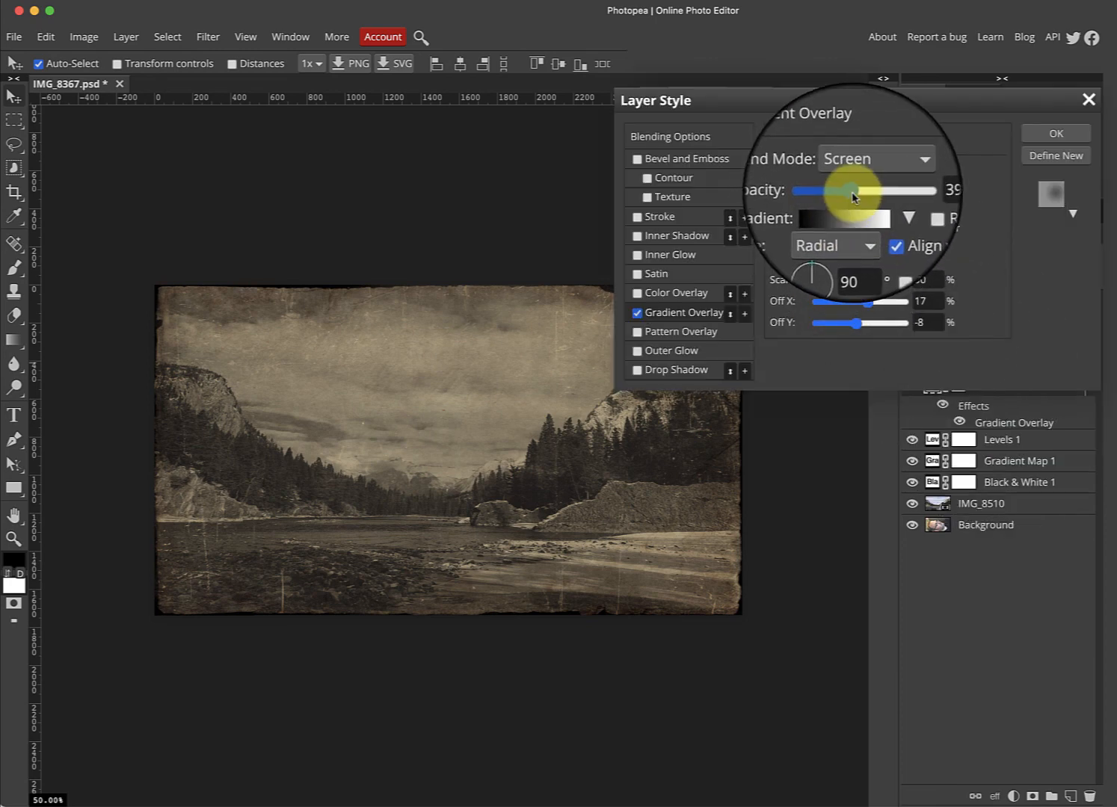
{"action": "left_click", "coordinate": [843, 171]}
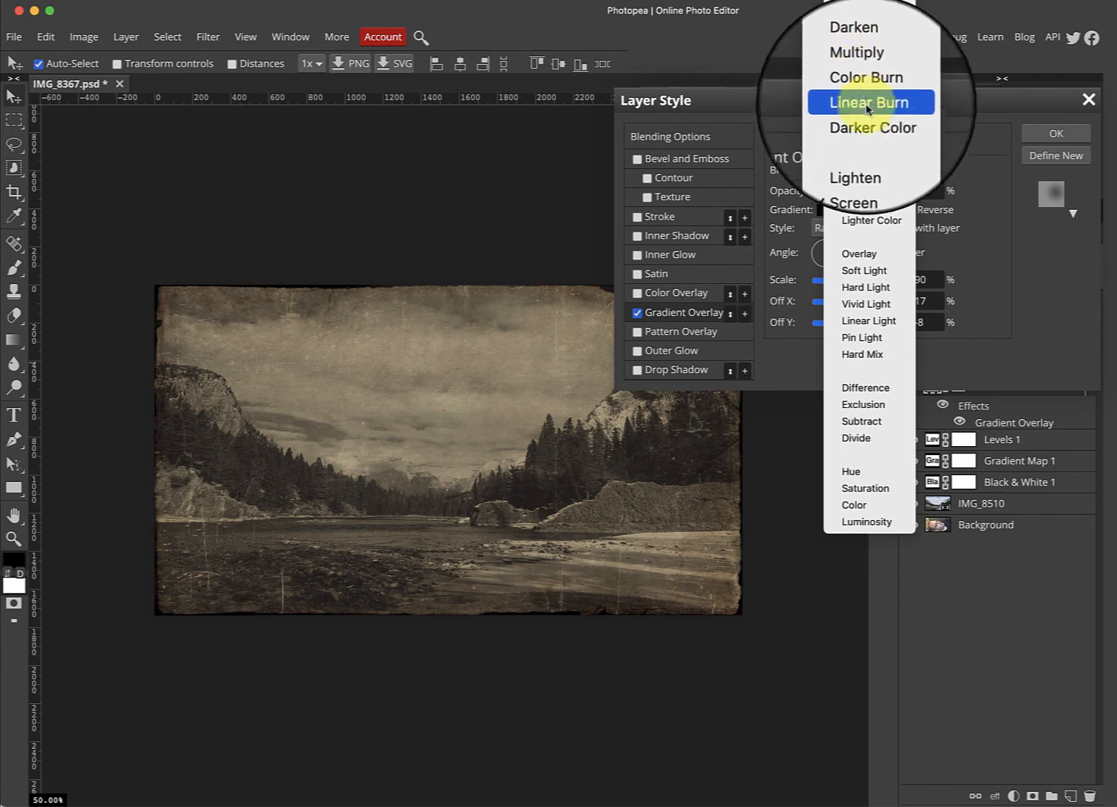
{"action": "left_click", "coordinate": [865, 170]}
{"action": "left_click", "coordinate": [874, 281]}
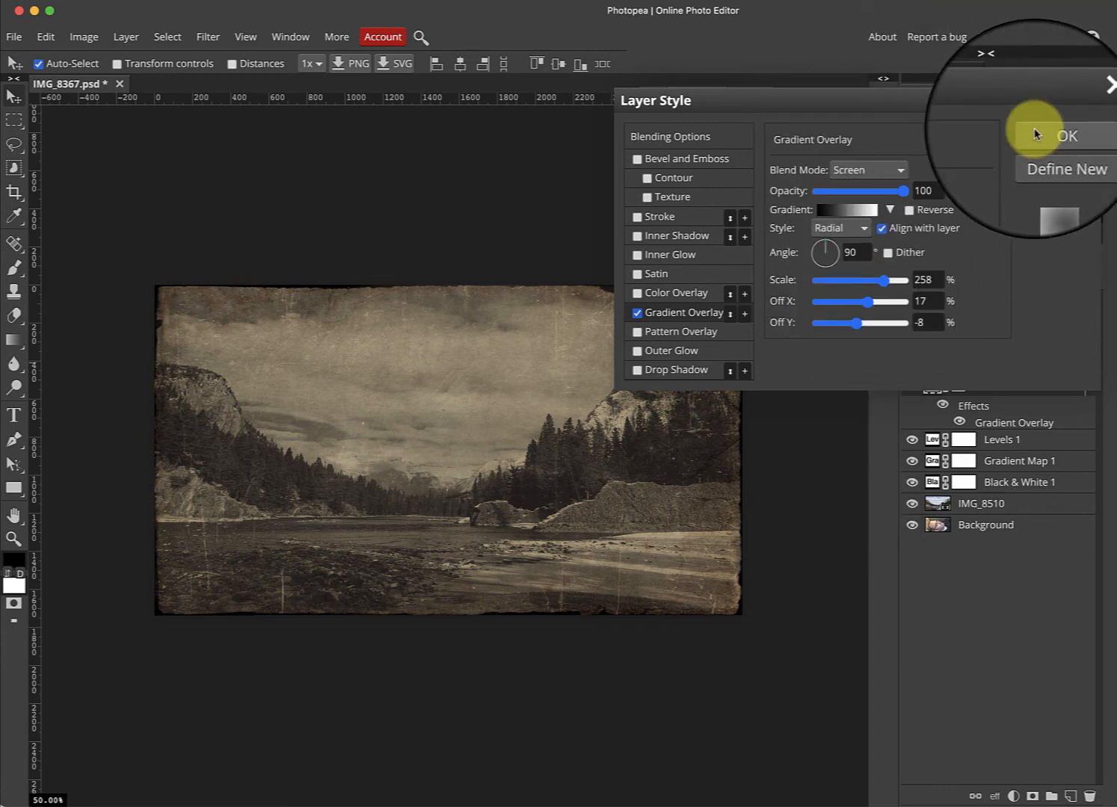
{"action": "left_click", "coordinate": [1039, 133]}
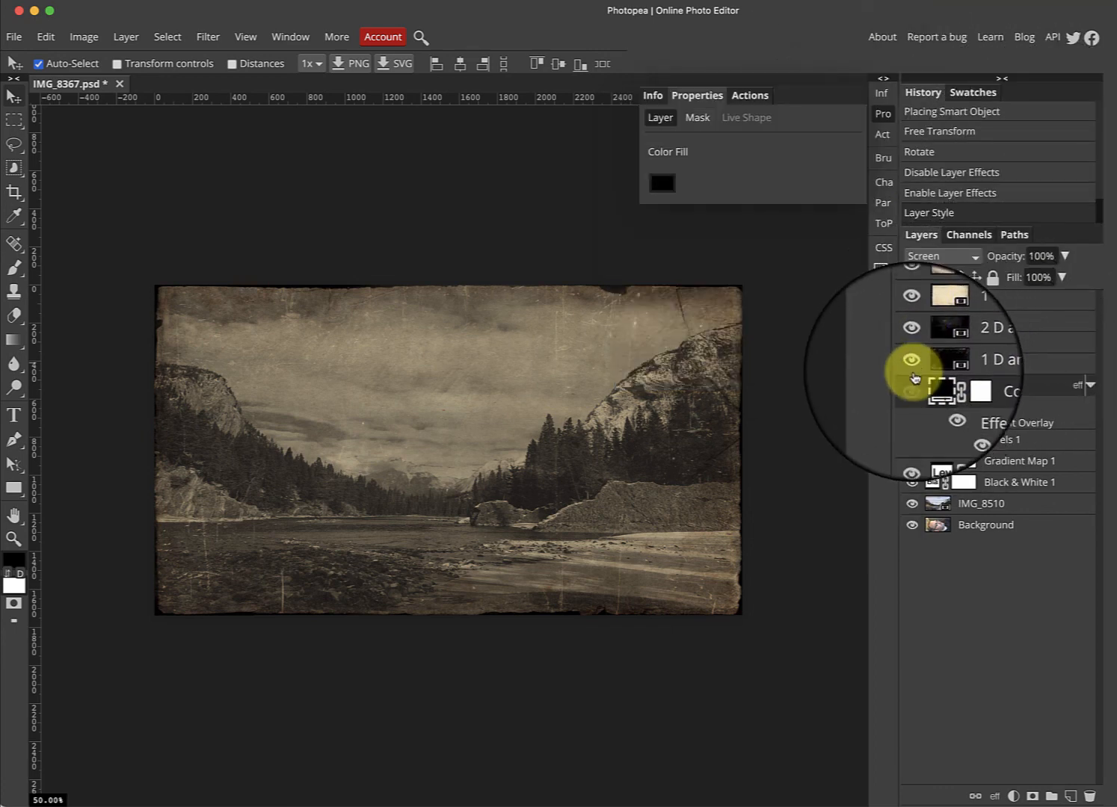
- Make the Color Fill 1 layer visible and reduce its Gradient Overlay opacity to soften the haze over the landscape
{"action": "left_click", "coordinate": [912, 386]}
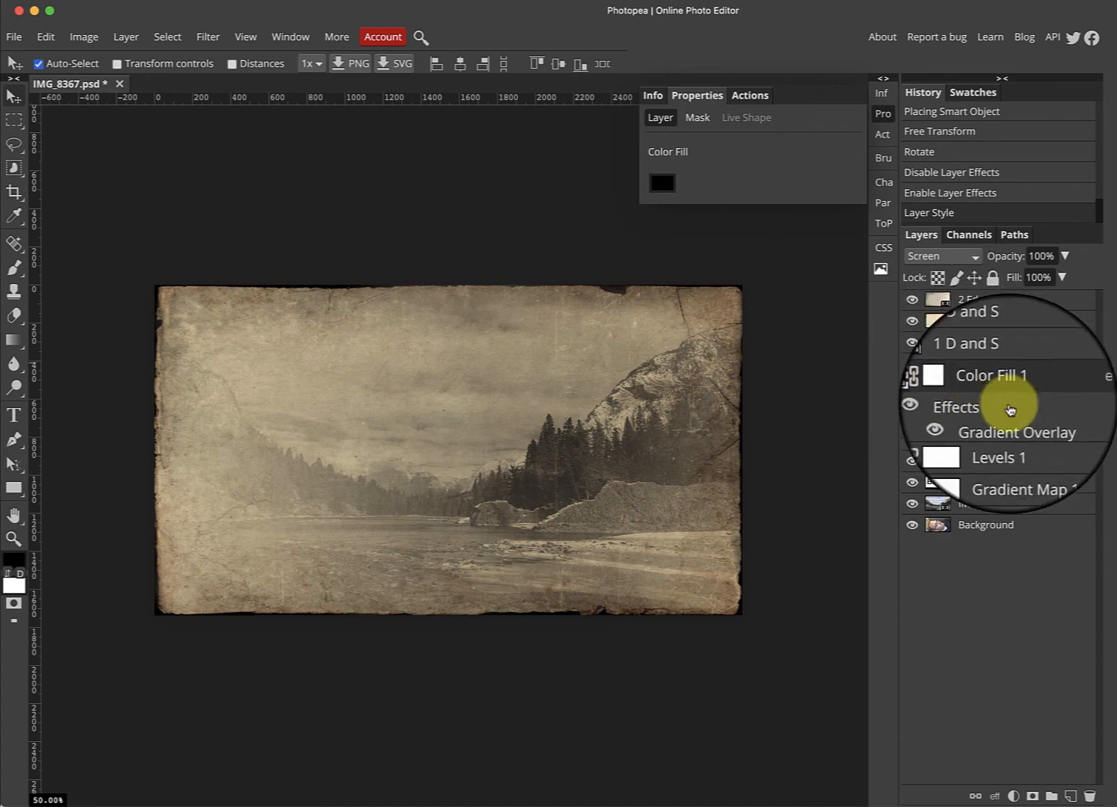
{"action": "double_click", "coordinate": [1011, 424]}
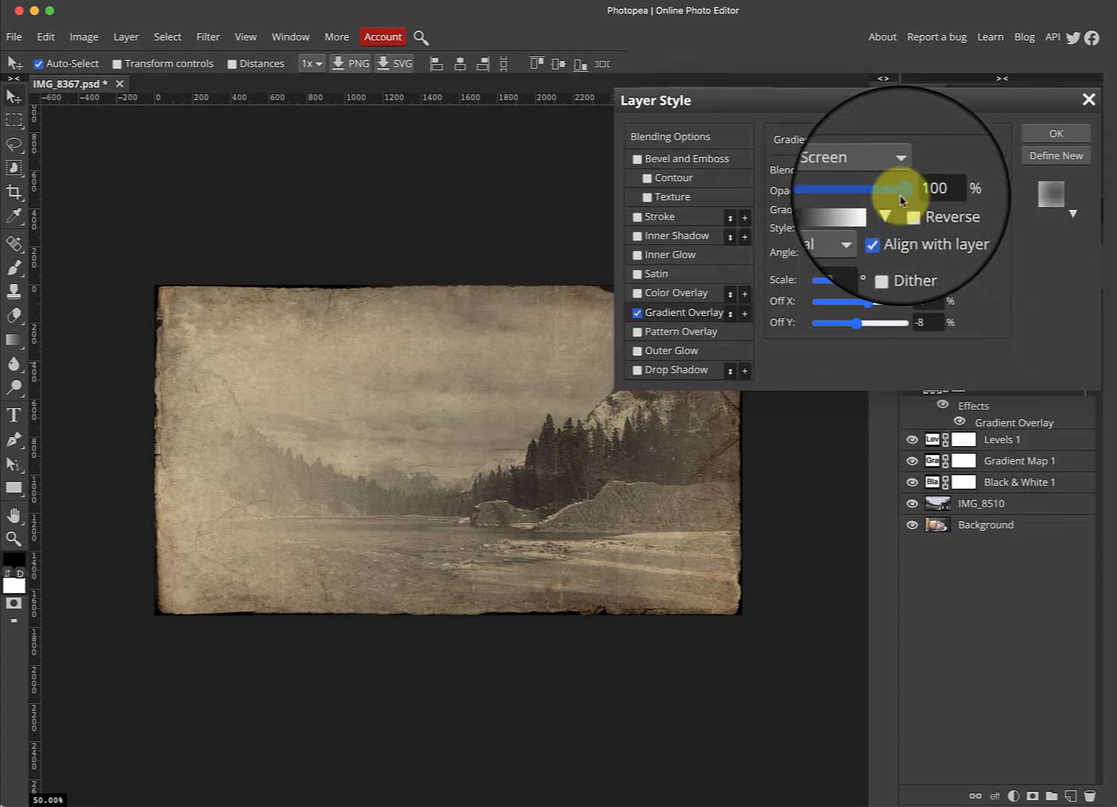
{"action": "left_click_drag", "start_coordinate": [904, 193], "coordinate": [842, 196]}
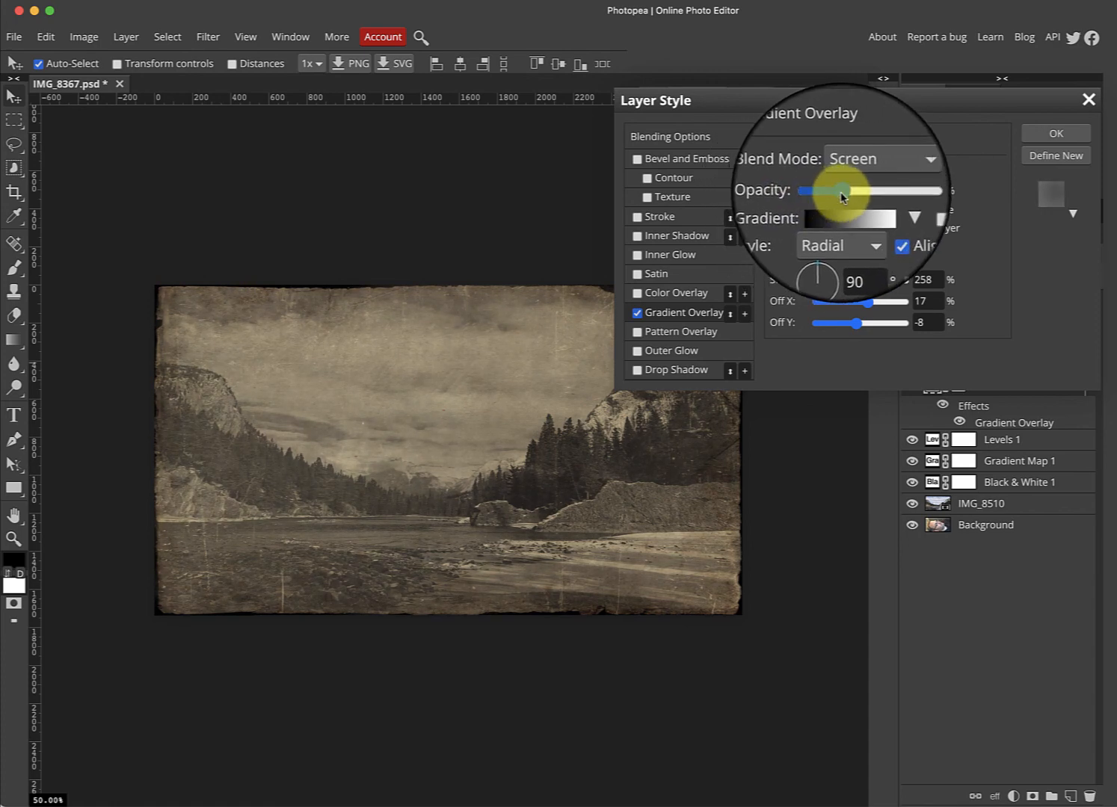
{"action": "left_click", "coordinate": [1041, 137]}
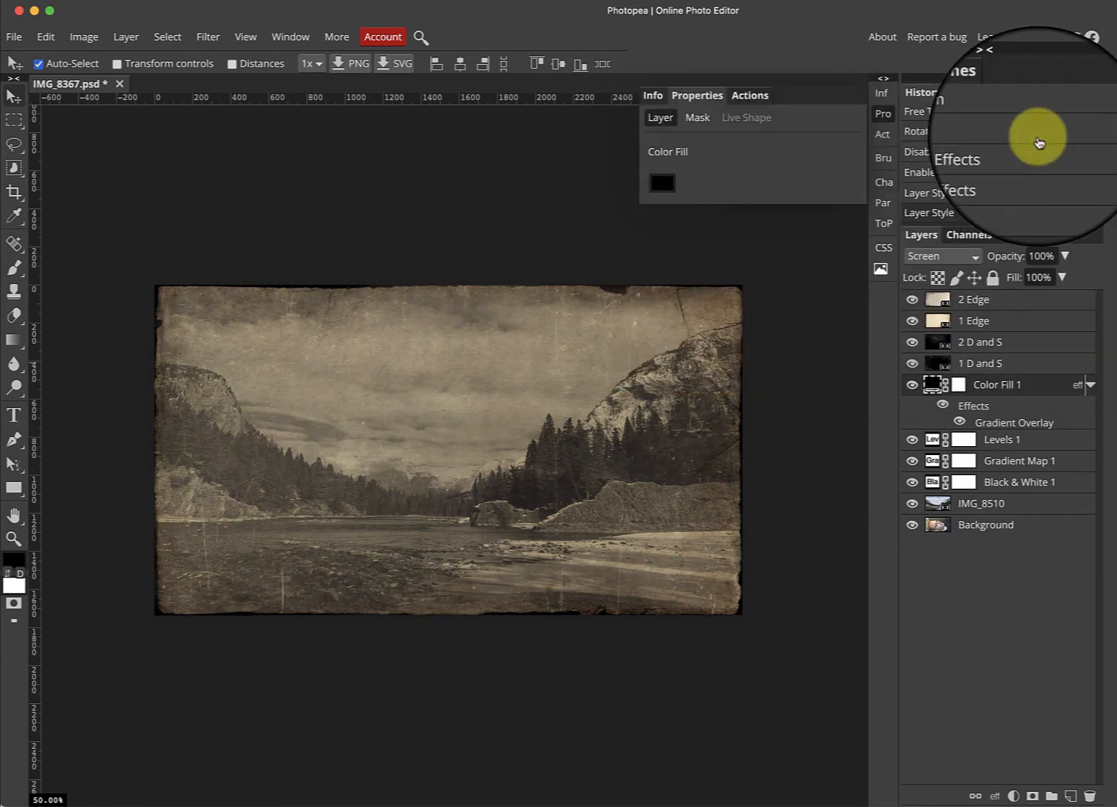